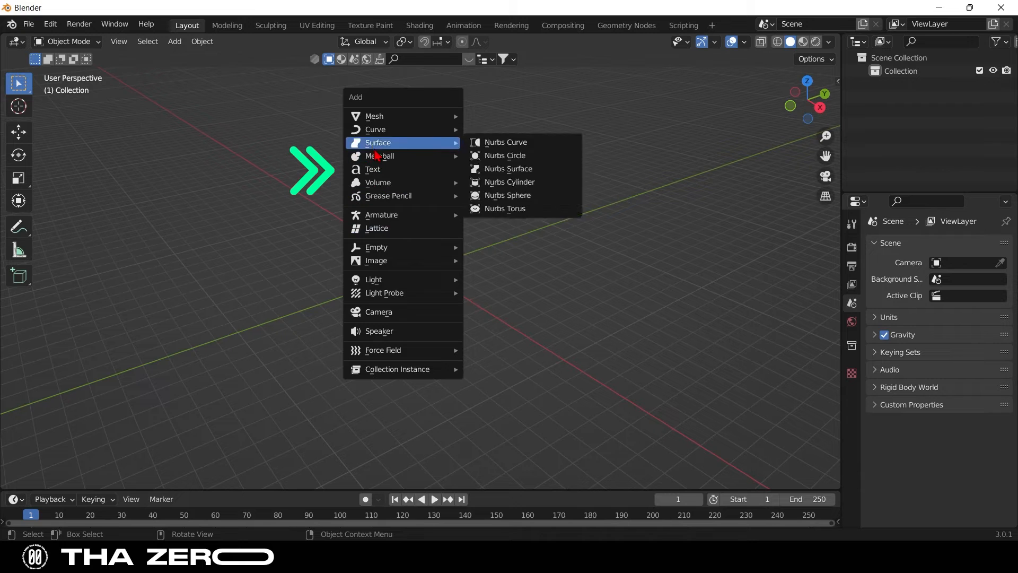
Add a text object to the empty scene
left_click(373, 170)
left_click(808, 81)
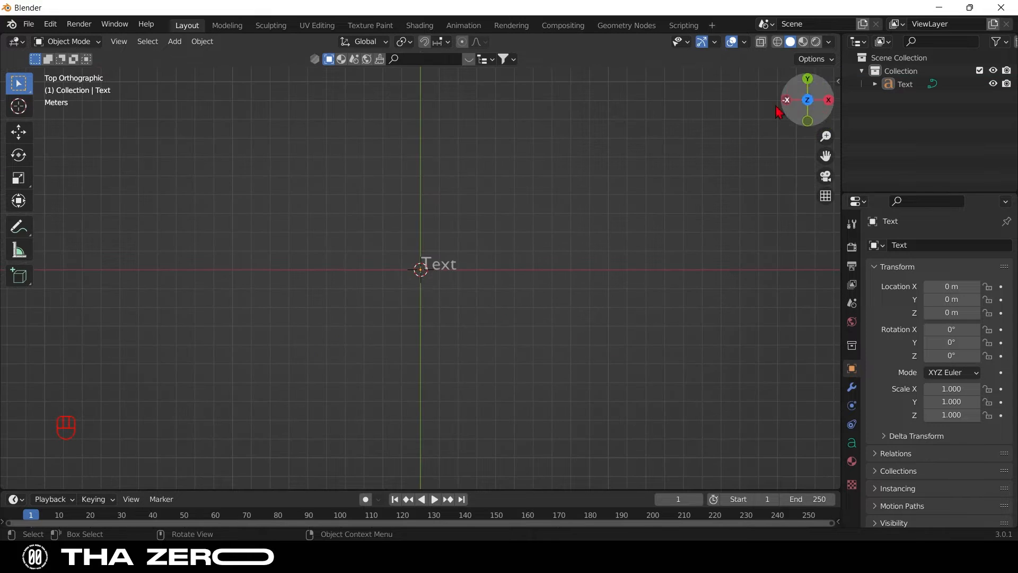
scroll(504, 302, "up", 8)
Replace the default content of the text object with DREAMS and return to Object Mode
left_click_drag(395, 123, 671, 300)
key("Tab")
key("BackSpace")
key("BackSpace")
key("BackSpace")
key("BackSpace")
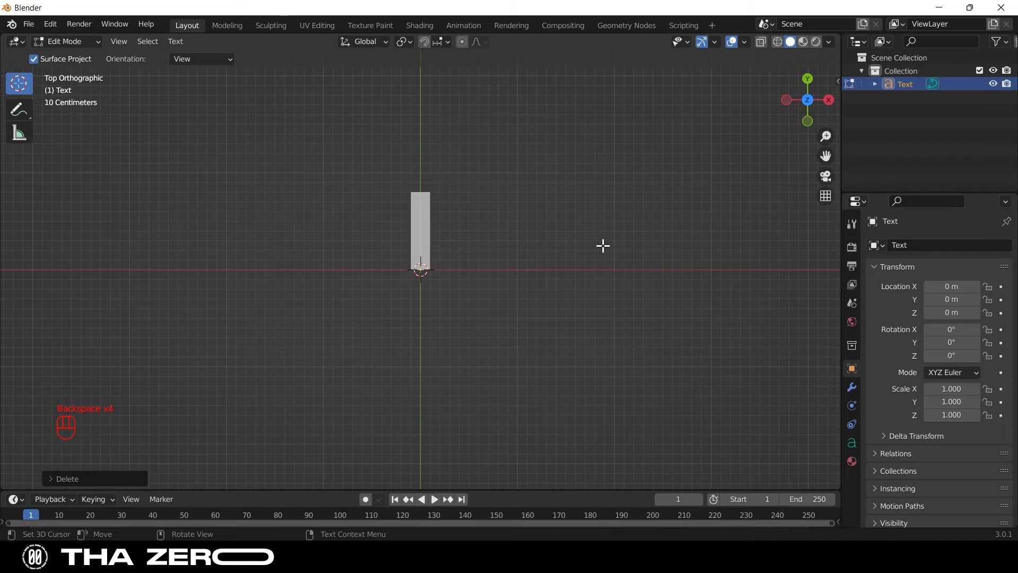
type("DREAMS")
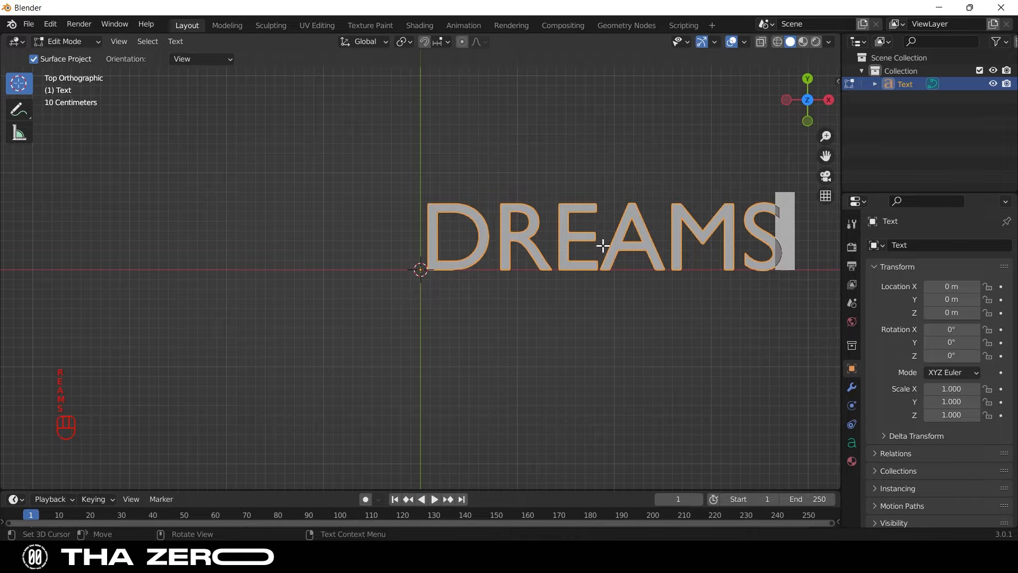
scroll(603, 245, "up", 2)
scroll(603, 245, "down", 4)
key("Tab")
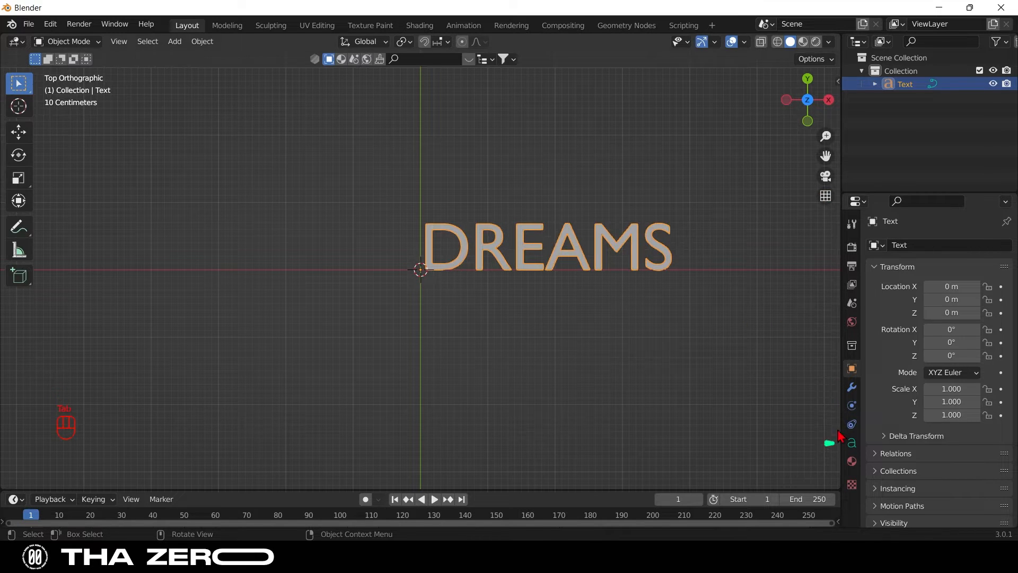
Load Arial Black from the Windows Fonts folder as the text's regular font
left_click(852, 444)
scroll(979, 379, "down", 5)
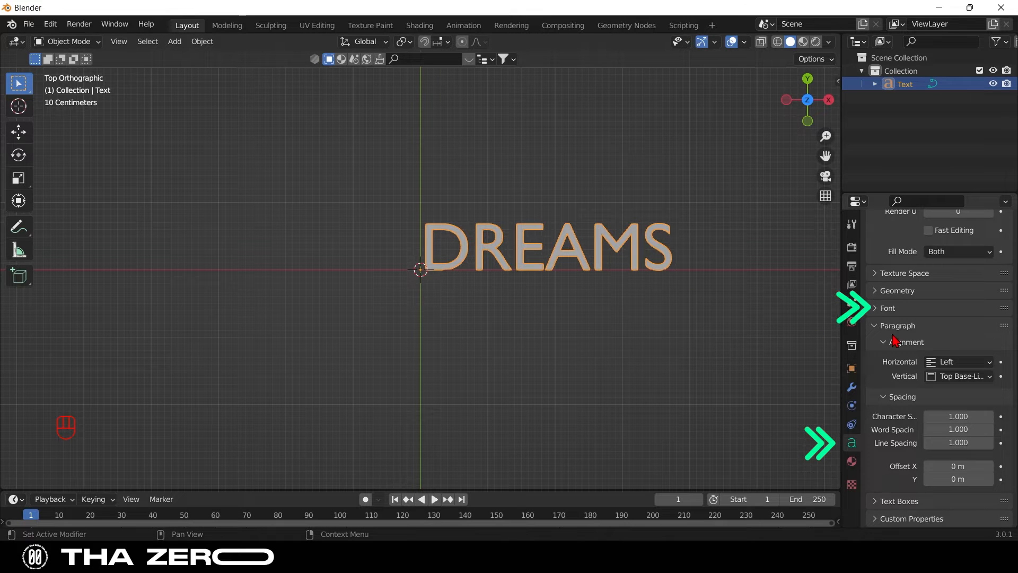
left_click(908, 311)
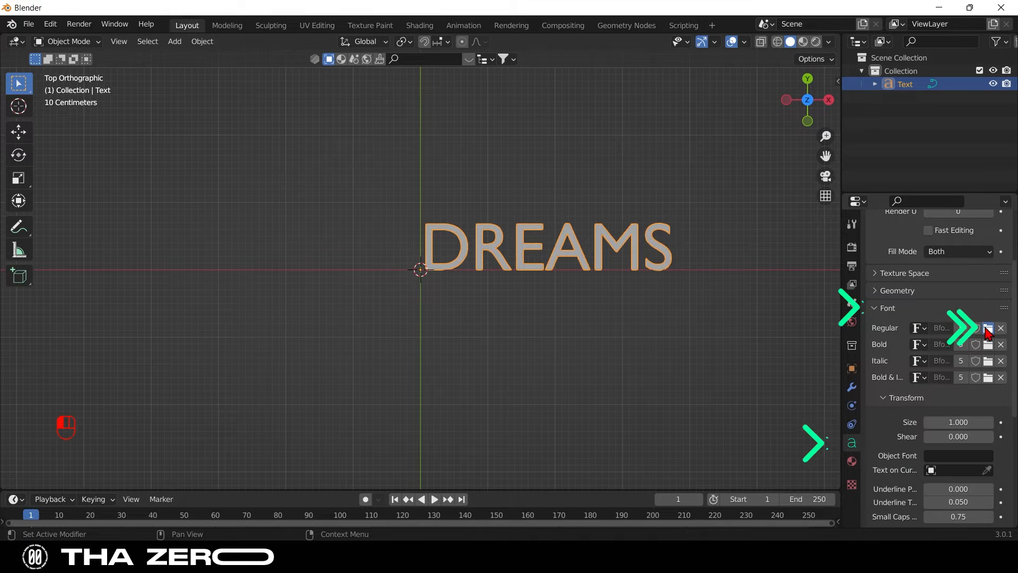
left_click(988, 329)
scroll(790, 325, "down", 20)
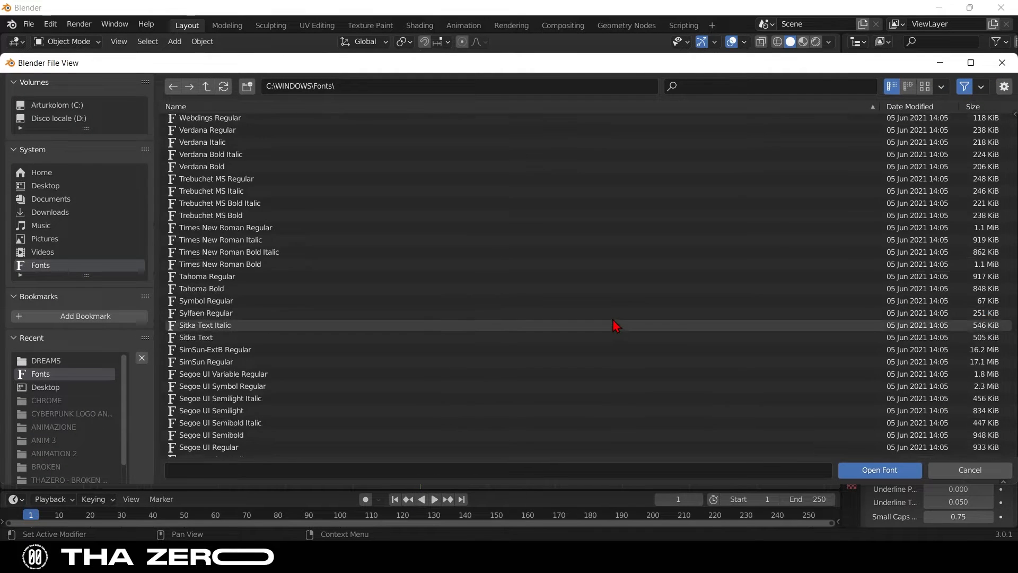
left_click(223, 451)
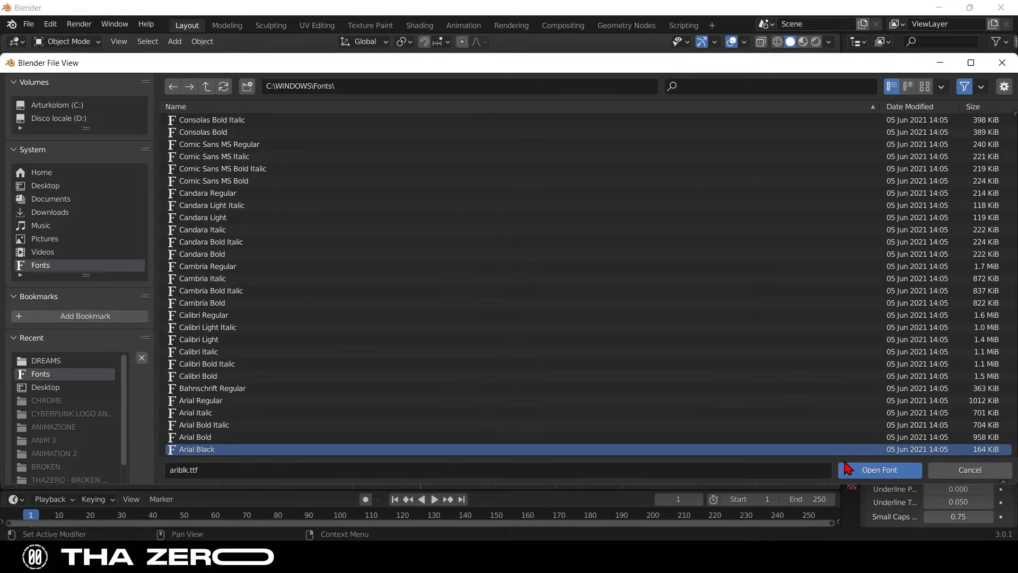
left_click(849, 470)
Set the text's geometry extrusion to 0.1 m
left_click_drag(826, 156, 661, 275)
scroll(663, 265, "up", 5)
scroll(665, 264, "down", 1)
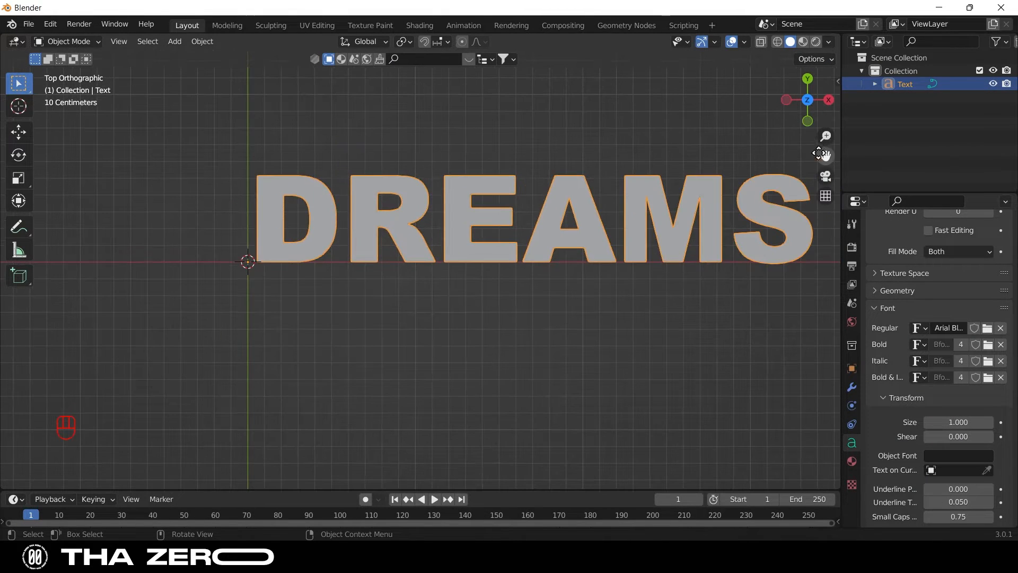
left_click_drag(826, 155, 713, 165)
left_click_drag(817, 96, 750, 3)
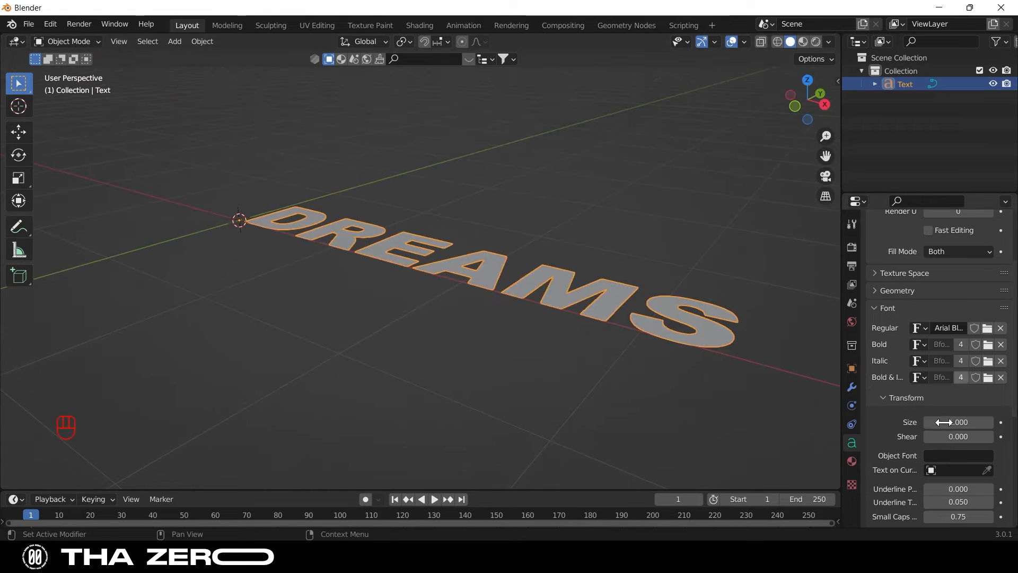
scroll(943, 422, "up", 4)
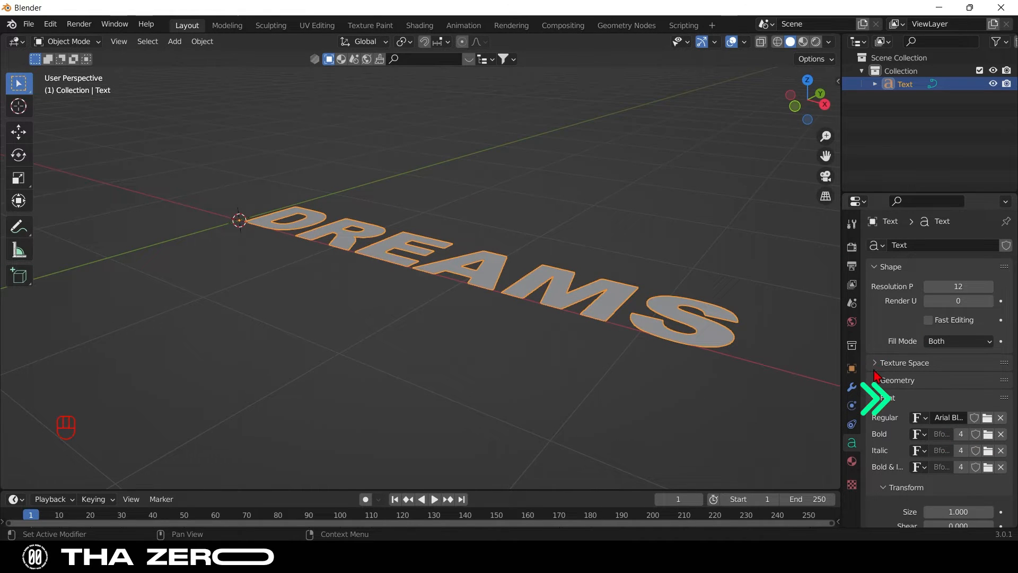
left_click(875, 378)
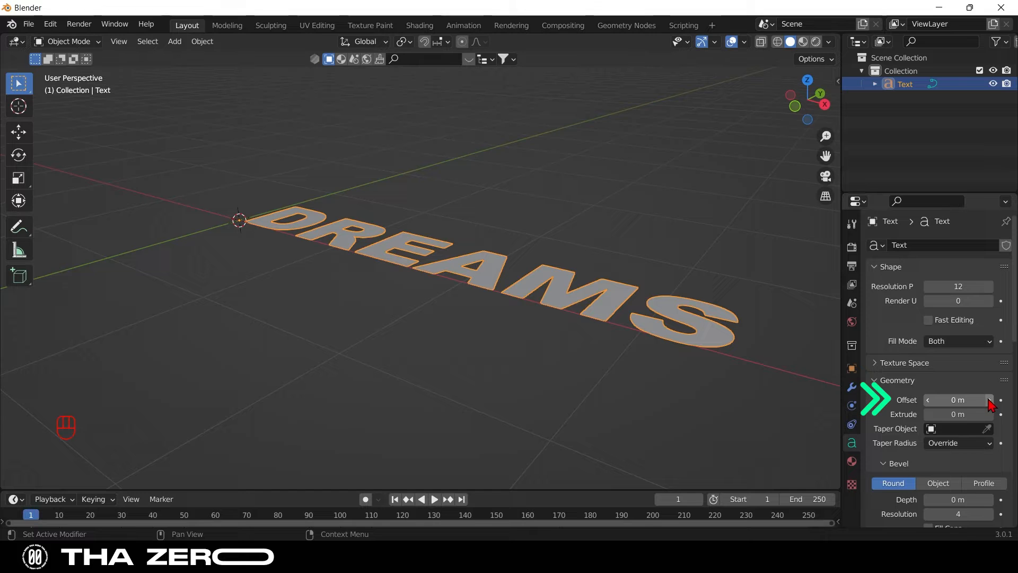
left_click(989, 414)
left_click(989, 414)
left_click(990, 414)
left_click(989, 414)
left_click(990, 415)
left_click(990, 414)
left_click(989, 414)
left_click(990, 415)
left_click(990, 415)
left_click(990, 415)
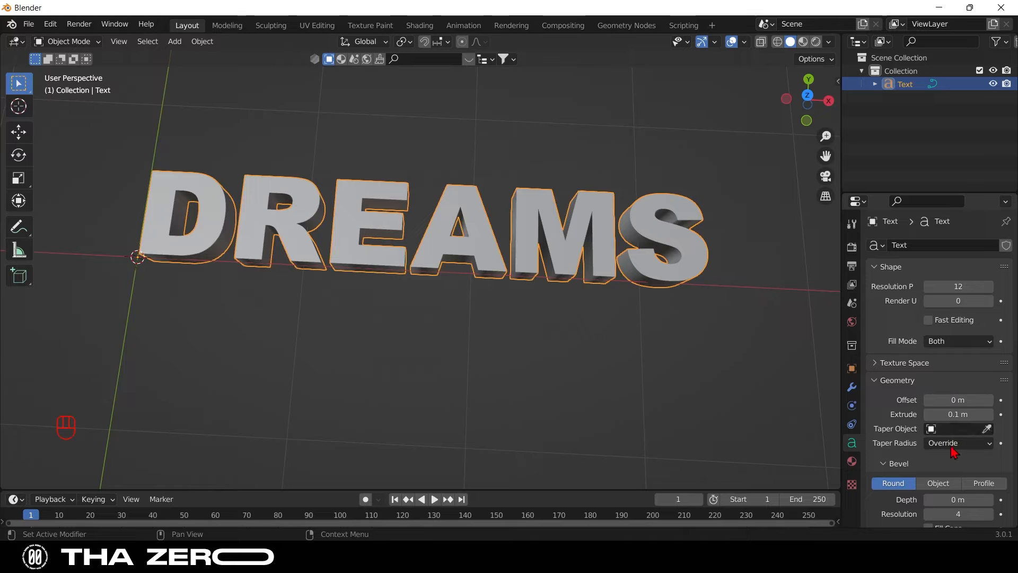
Give the extruded text a round bevel with a depth of 0.01 m
scroll(958, 448, "down", 3)
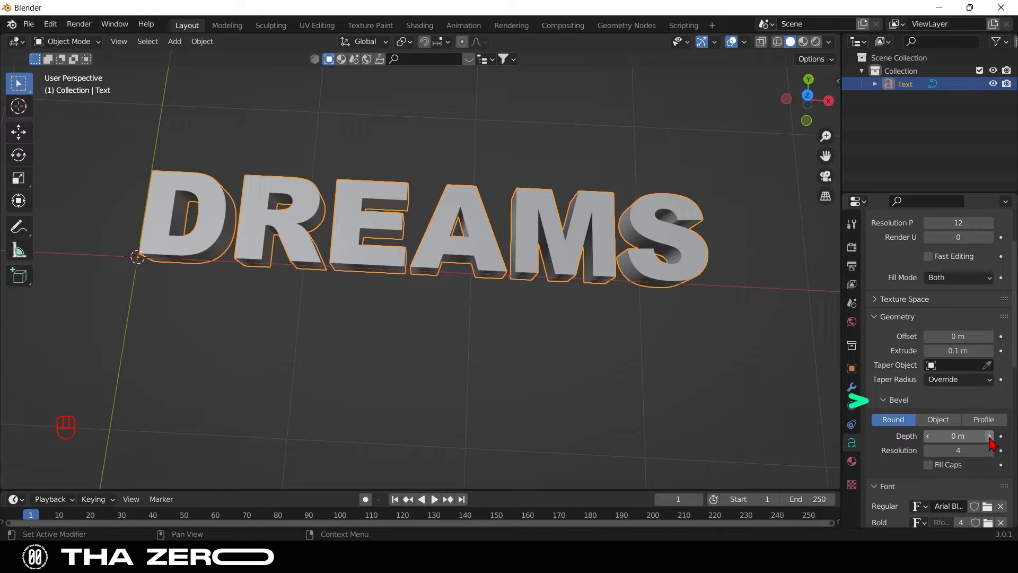
left_click_drag(935, 436, 963, 436)
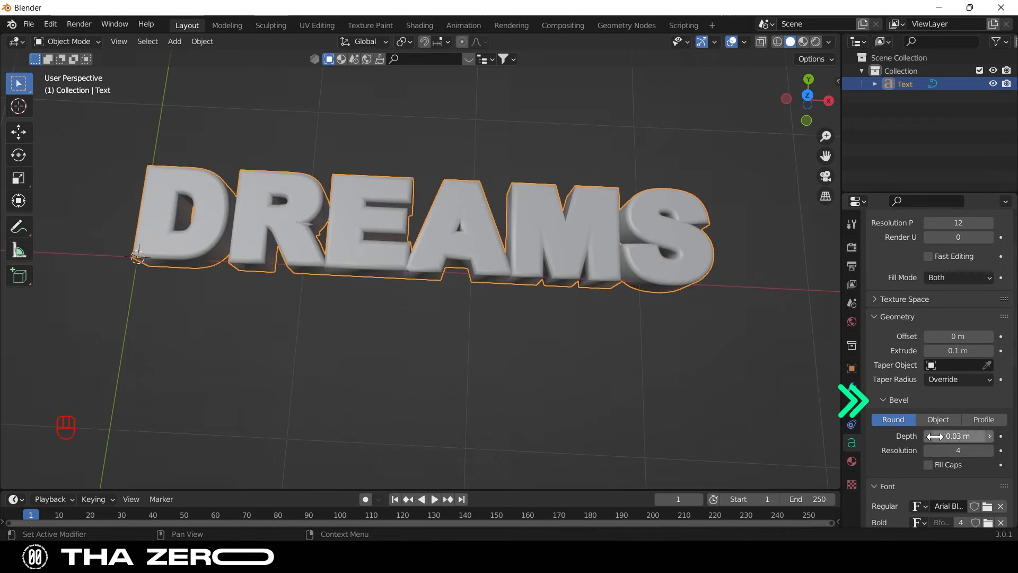
left_click(928, 436)
left_click(929, 436)
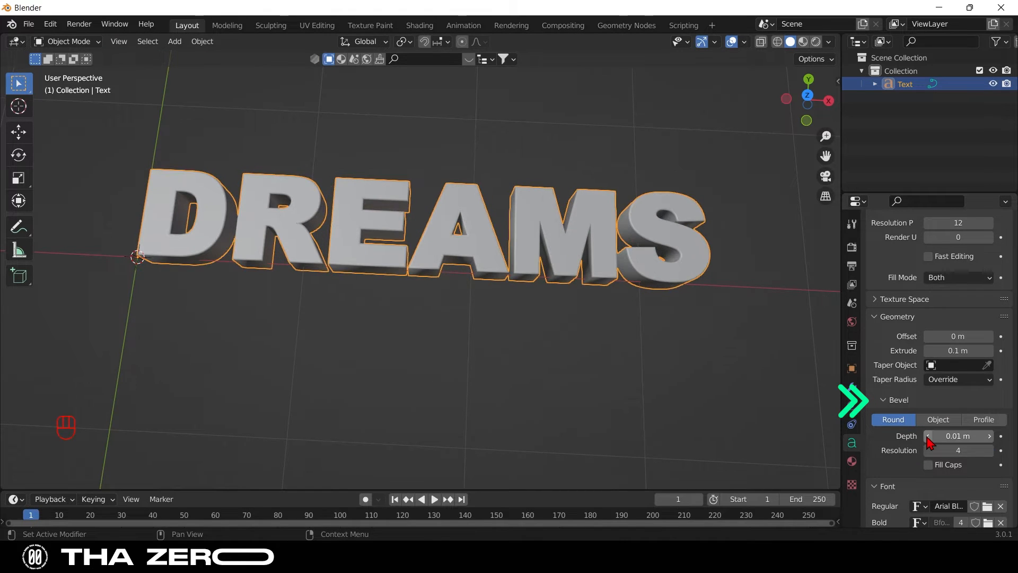
scroll(696, 289, "up", 4)
scroll(696, 289, "down", 5)
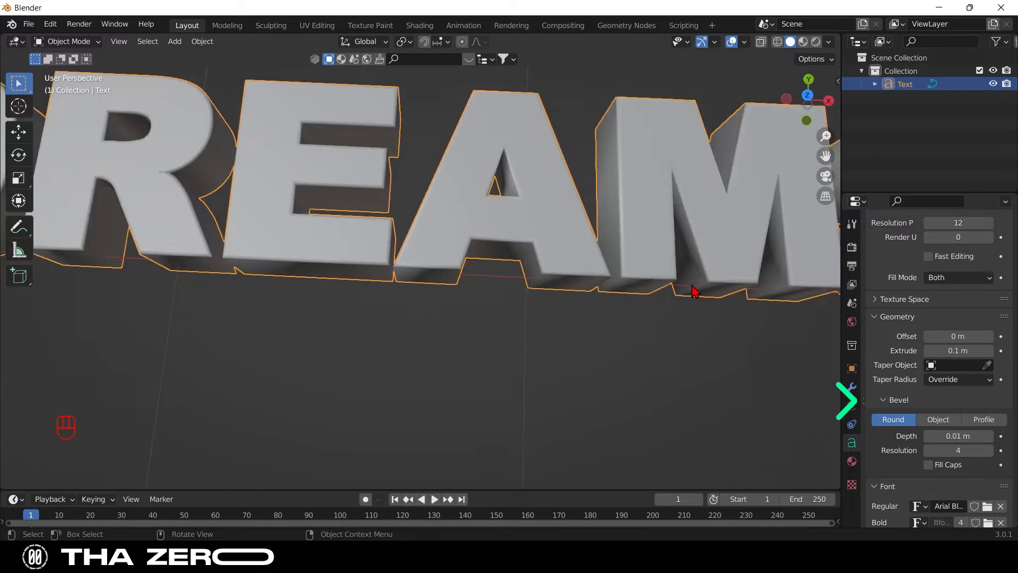
Set the character spacing of the text to 1.800
key("KP_7")
scroll(949, 445, "down", 12)
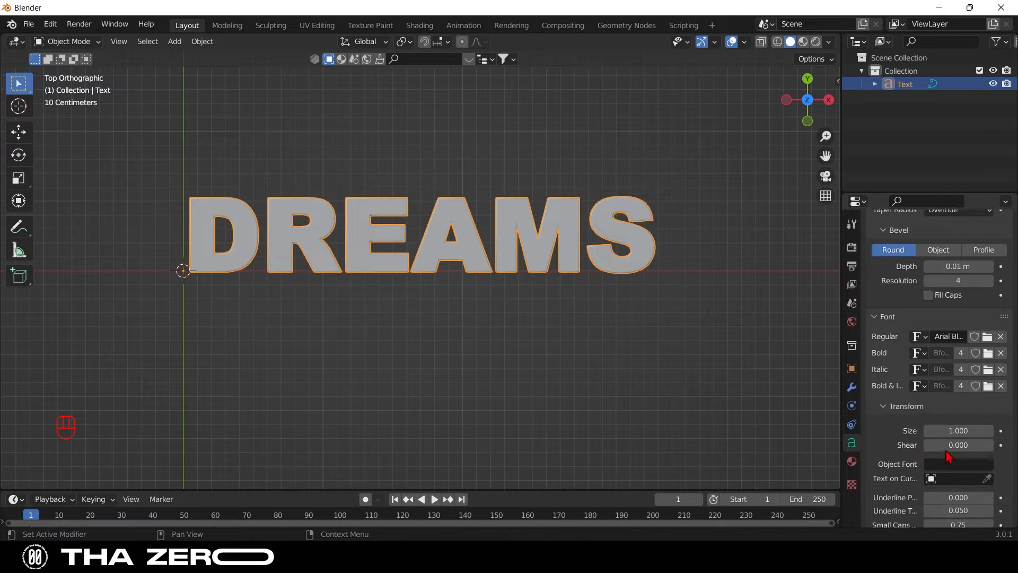
scroll(965, 375, "down", 4)
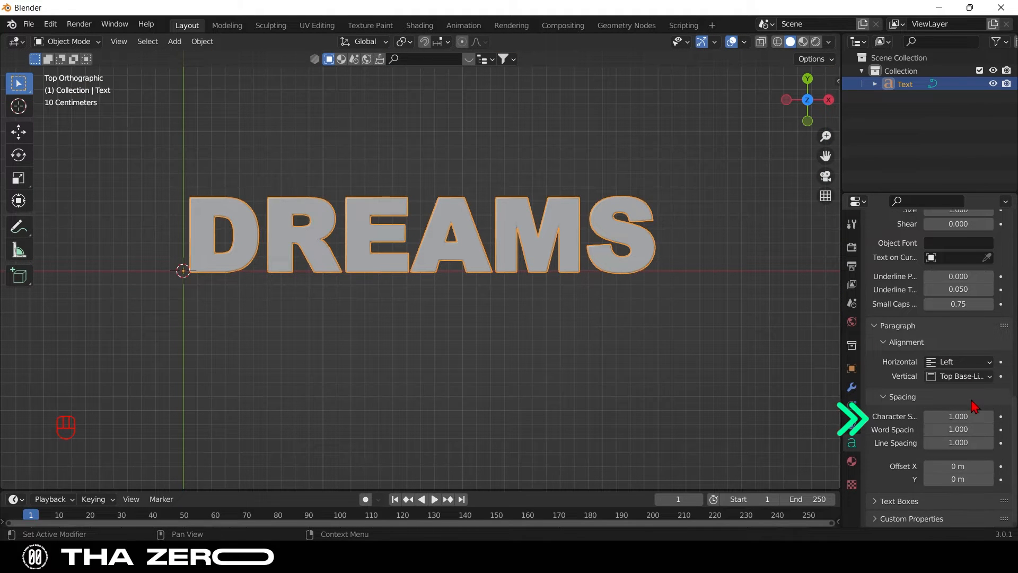
mouse_move(958, 417)
left_mouse_down()
mouse_move(1008, 418)
mouse_move(968, 417)
left_mouse_up()
scroll(624, 341, "down", 2)
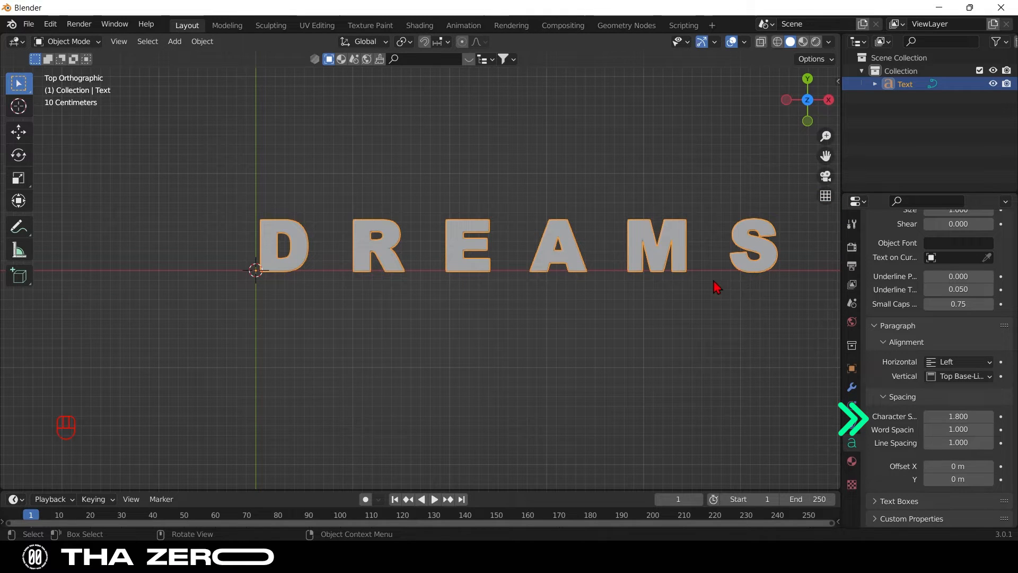
Convert the text to a mesh and center it on its origin with Geometry to Origin
right_click(580, 271)
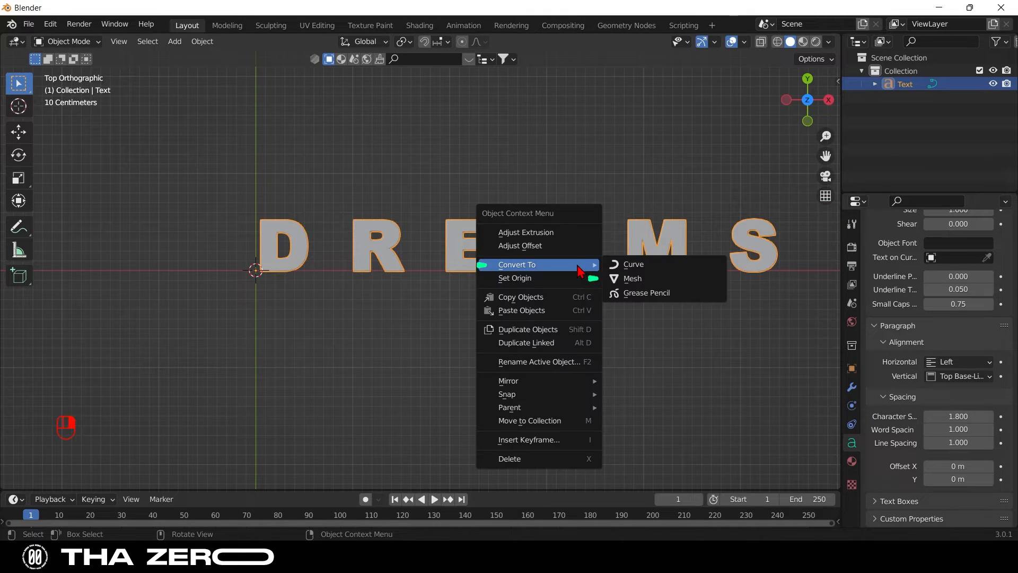
left_click(630, 278)
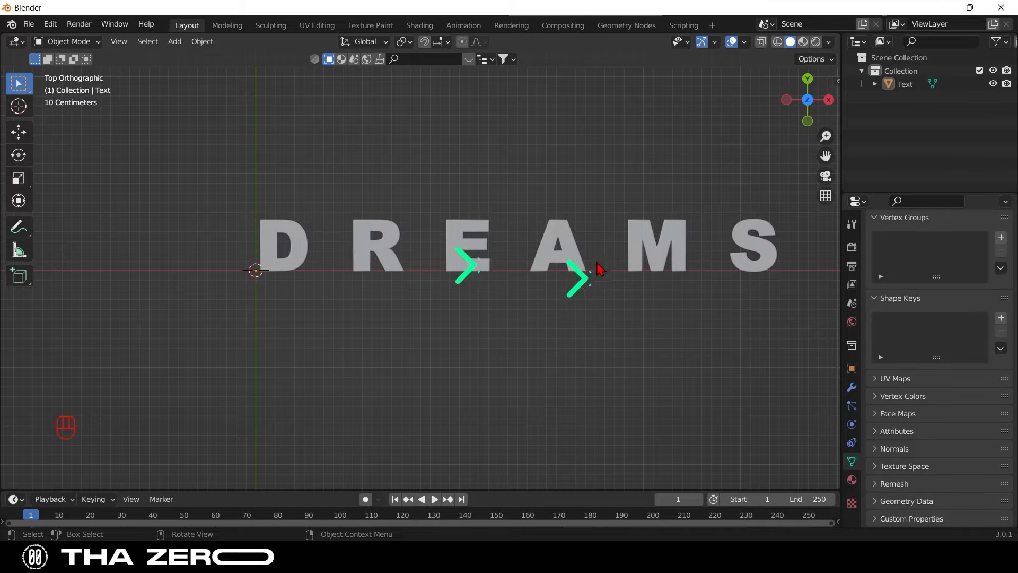
right_click(582, 262)
mouse_move(583, 269)
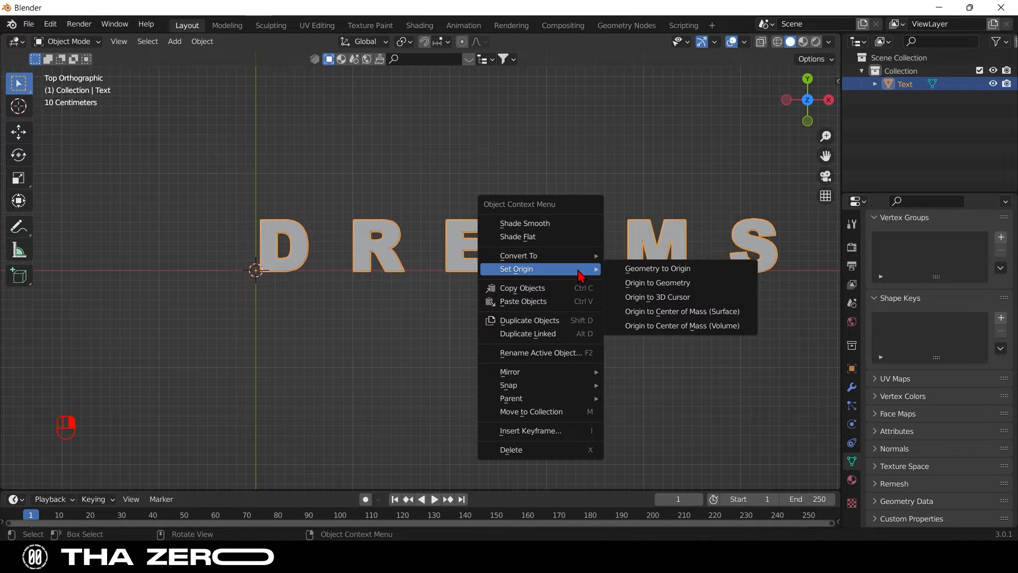
left_click(644, 288)
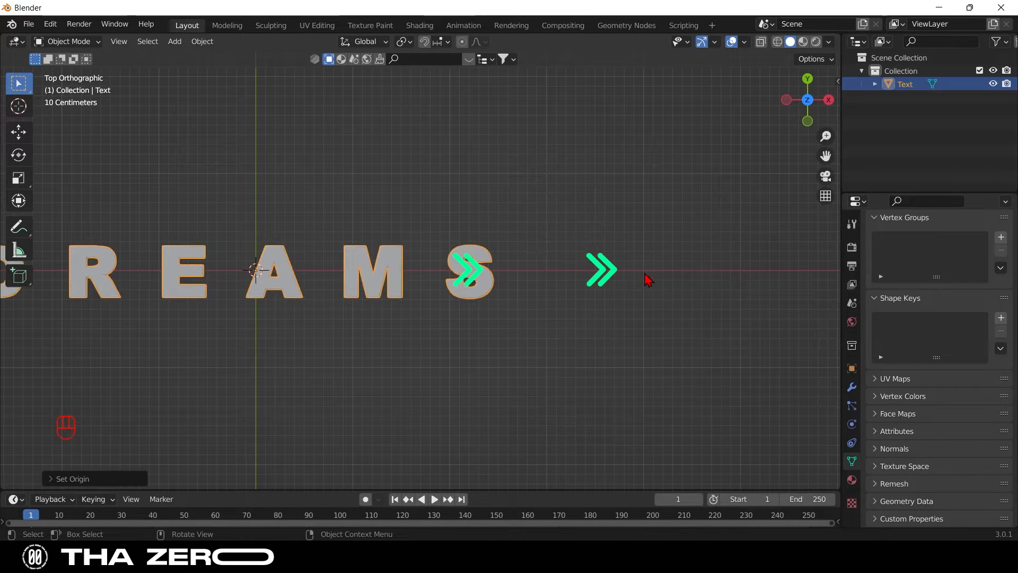
Stand the DREAMS mesh upright by setting its X rotation to 90°
left_click(787, 100)
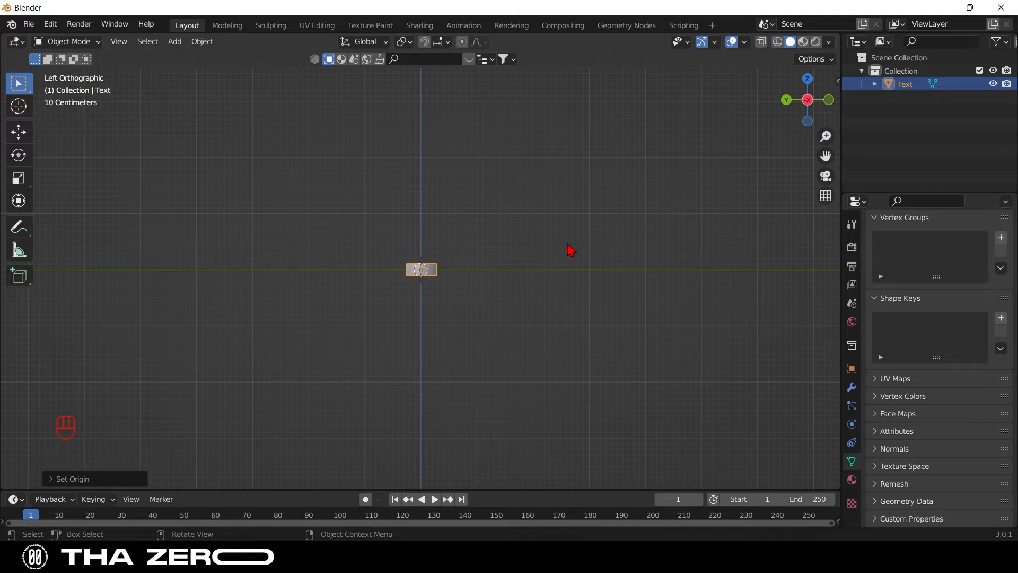
left_click(851, 370)
left_click_drag(951, 278, 1008, 279)
left_click(953, 279)
type("90")
key("Return")
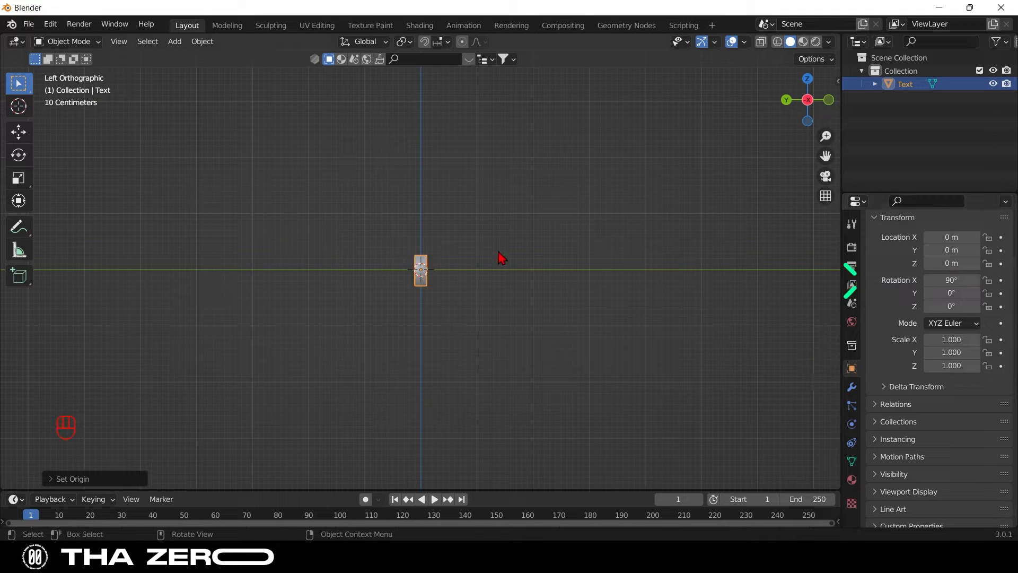
Separate the letter D into its own object in Edit Mode, using wireframe display and the front view
left_click_drag(779, 97, 806, 102)
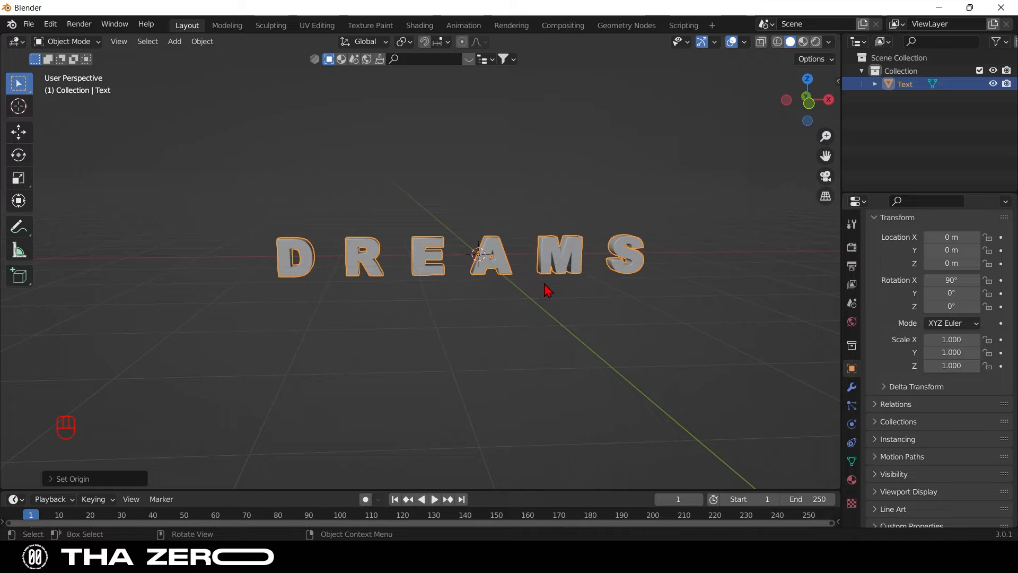
key("Tab")
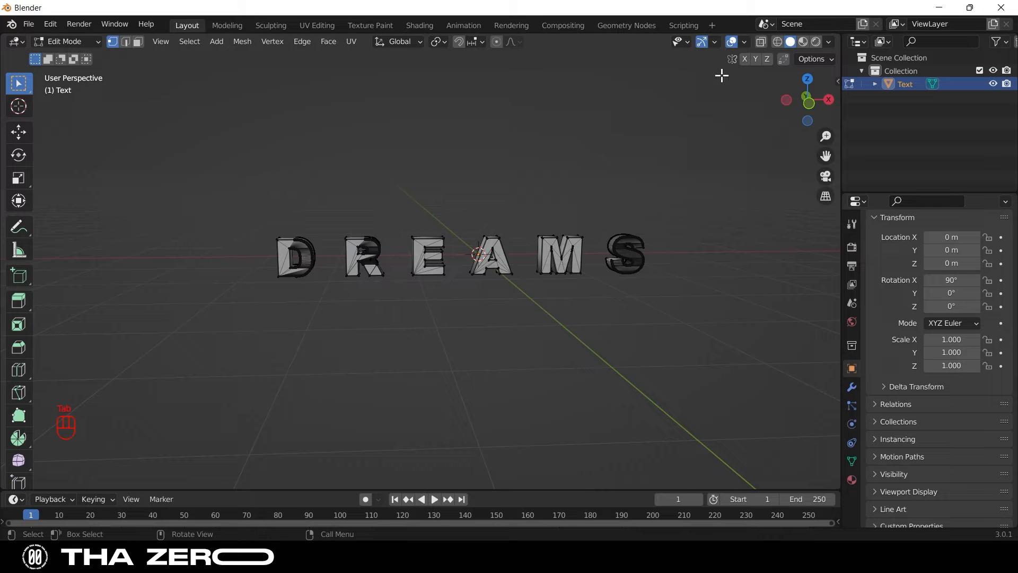
left_click(809, 104)
left_click(779, 46)
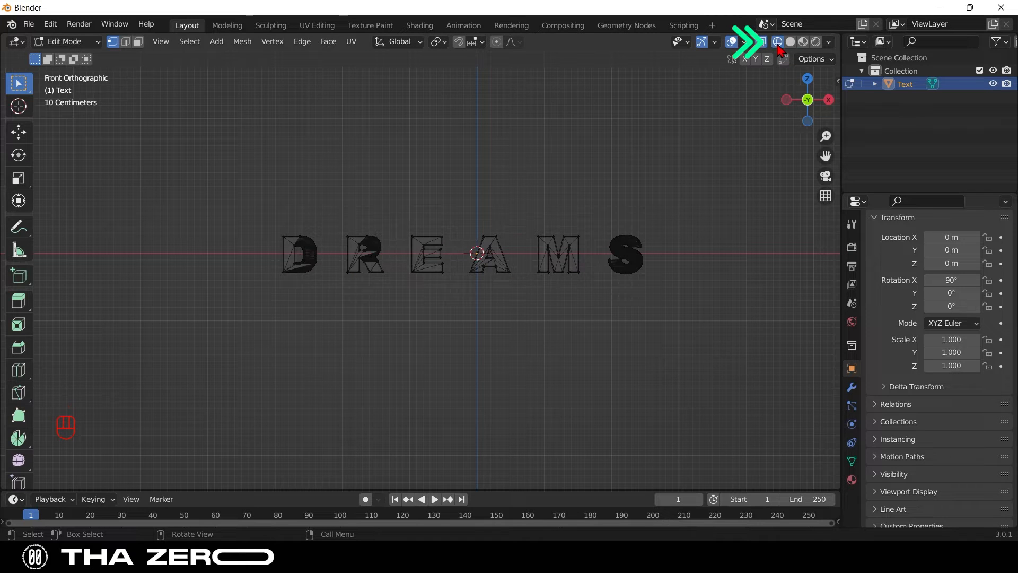
left_click_drag(247, 182, 335, 300)
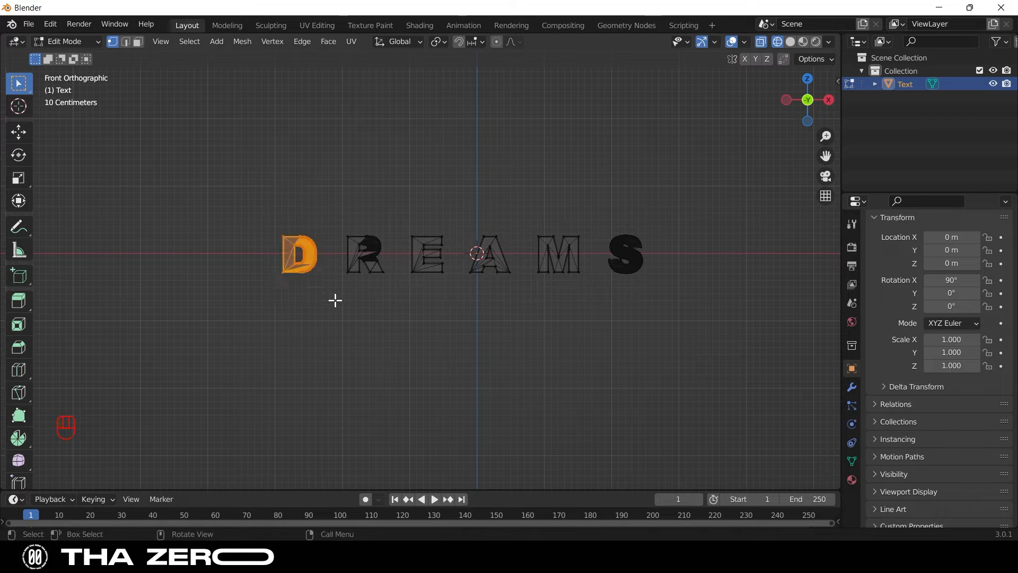
key("p")
left_click(306, 218)
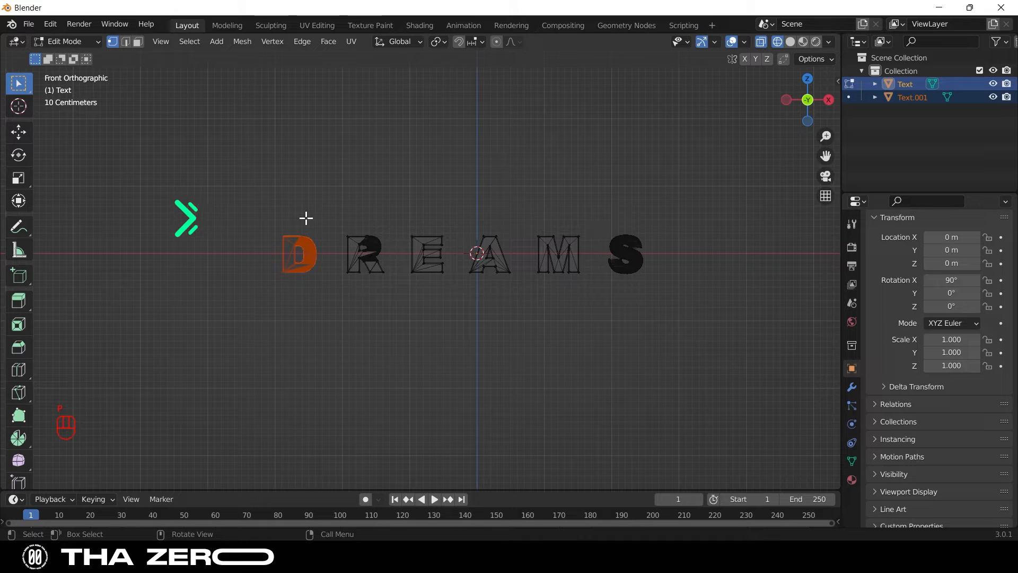
Separate the letters R, E, A, M and S into individual objects and return to Object Mode
key("p")
left_click(389, 301)
left_click_drag(392, 209, 451, 291)
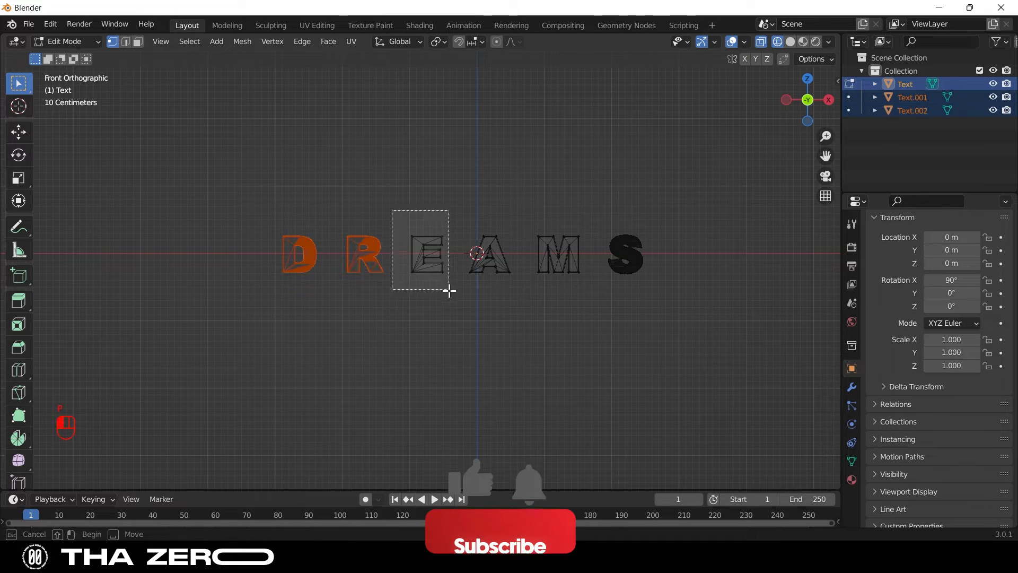
key("p")
left_click(453, 296)
left_click_drag(464, 216, 507, 293)
key("p")
left_click(508, 297)
key("p")
left_click(651, 301)
key("Tab")
key("Tab")
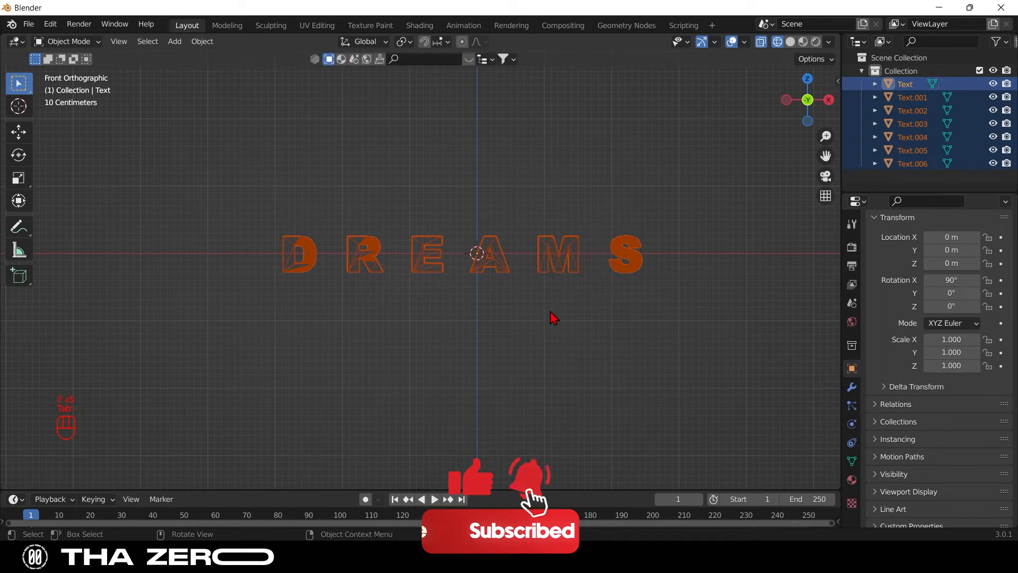
Restore solid shading and move the letter S out of the row to about X 0.25, Y 0.28, Z 0.51 m
left_click(790, 41)
left_click_drag(807, 100, 801, 119)
key("Tab")
left_click(635, 282)
key("g")
left_click(658, 284)
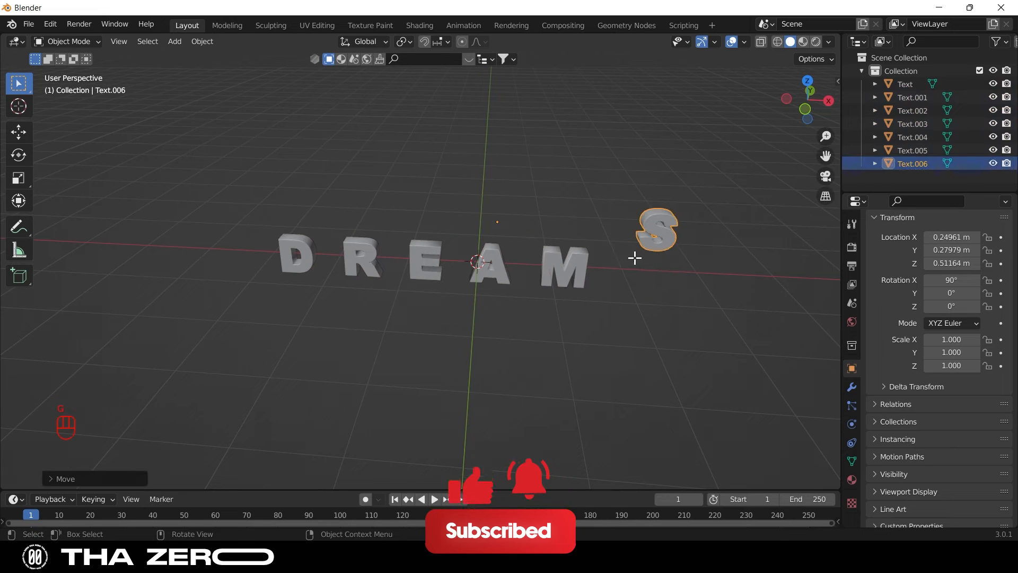
Move the letters M, A and E one at a time up out of the row
left_click(577, 273)
key("g")
left_click(561, 188)
left_click(494, 265)
key("g")
left_click(494, 182)
left_click(434, 255)
key("g")
left_click(404, 197)
key("g")
left_click(408, 236)
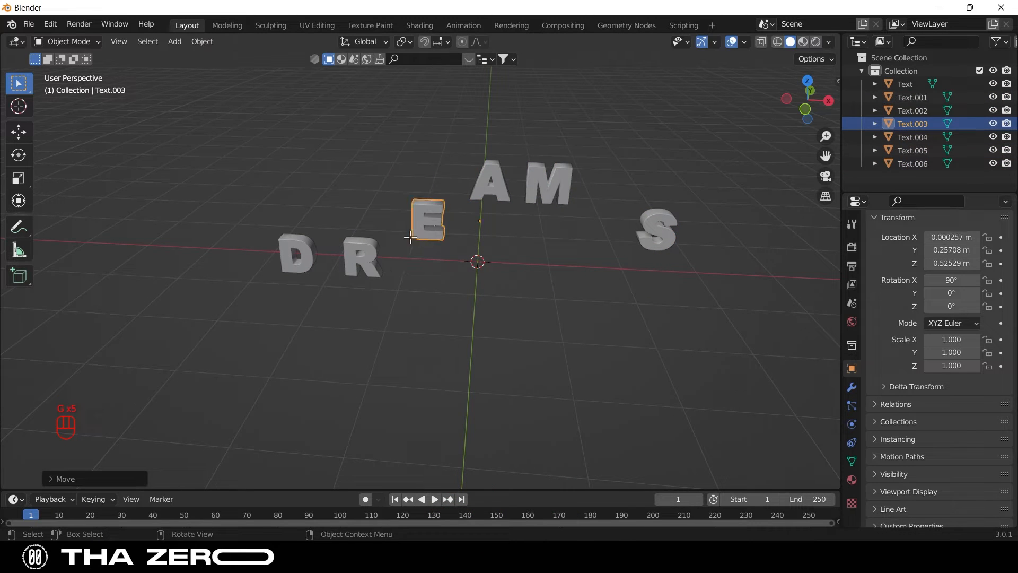
Undo the moves of the letters E, A, M and S to put them back in the row
key("ctrl+z")
key("ctrl+z")
key("ctrl+z")
key("ctrl+z")
key("ctrl+z")
key("ctrl+z")
key("ctrl+z")
key("ctrl+z")
key("ctrl+z")
Select all six DREAMS letters in the front view and set each one's origin to its geometry
left_click(806, 108)
left_click(629, 268)
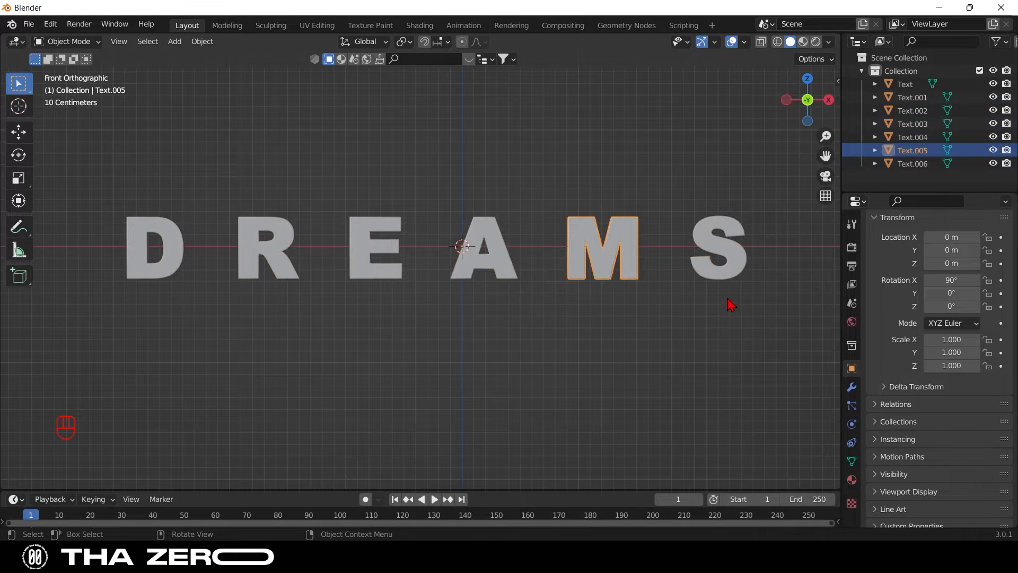
left_click_drag(768, 295, 153, 194)
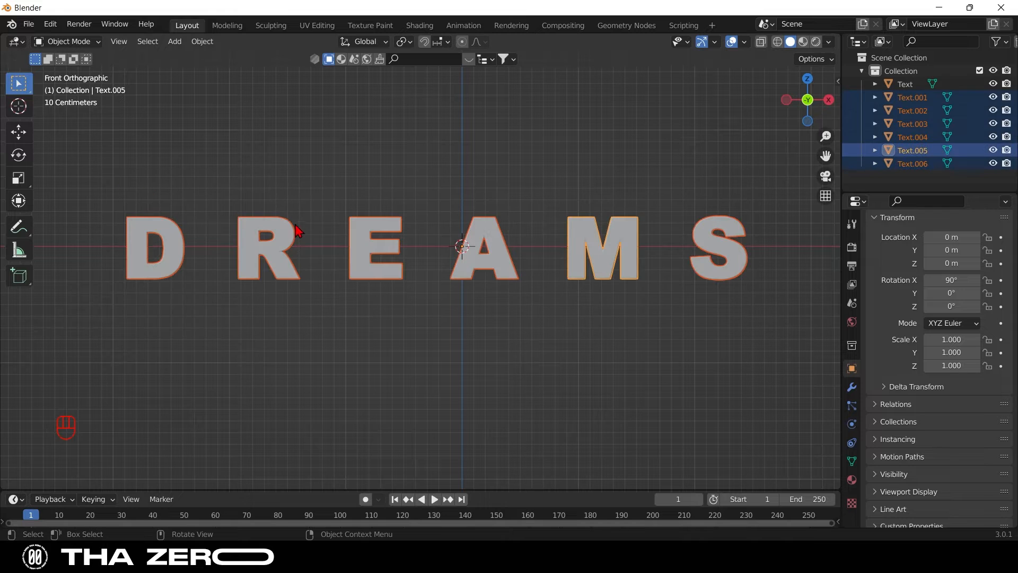
right_click(272, 247)
left_click(389, 288)
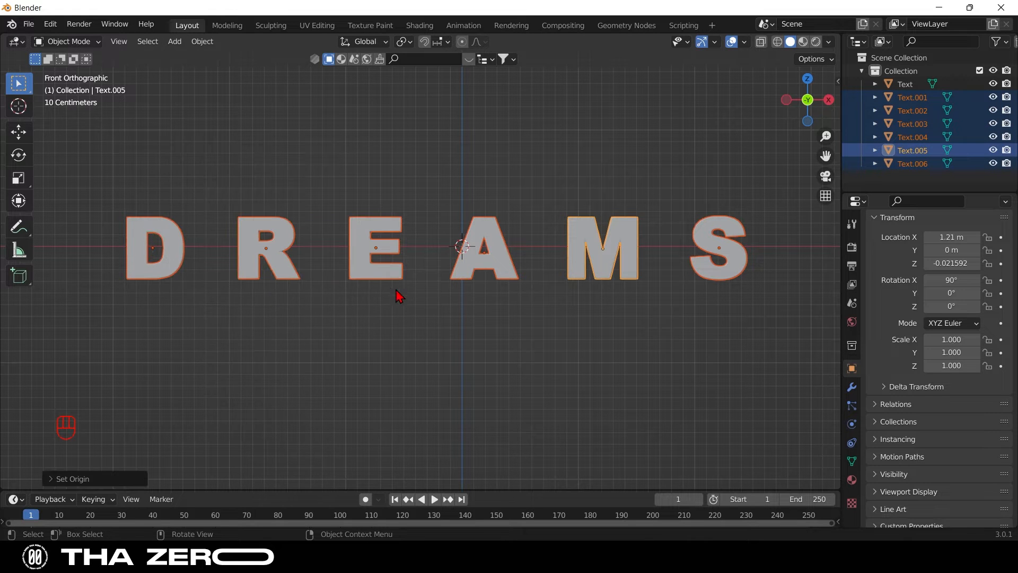
Move the letters D, R and E individually inward to start a tighter, uneven arrangement of the word
left_click(266, 261)
left_click(389, 243)
middle_click_drag(389, 243, 466, 245)
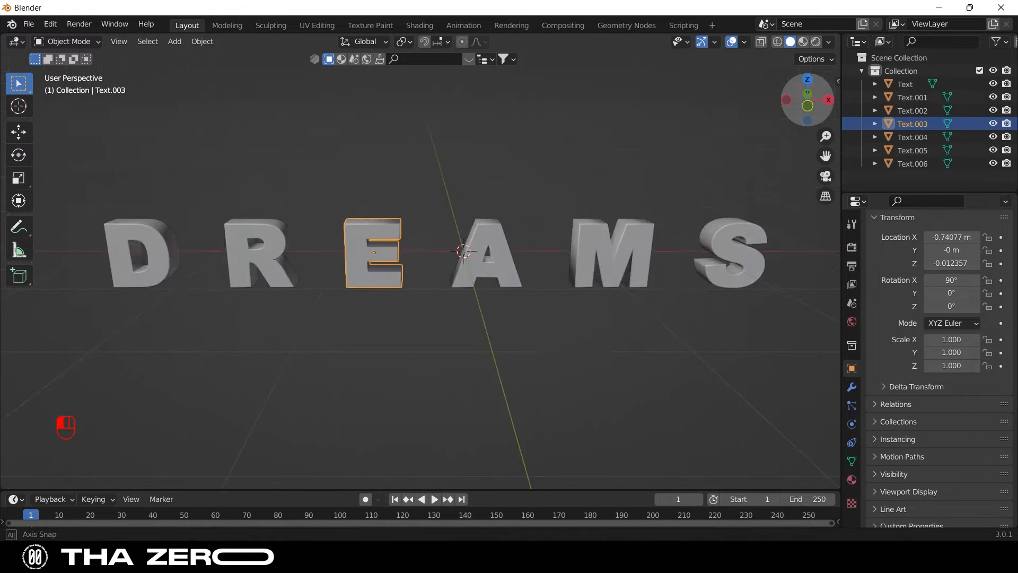
left_click(165, 266)
key("g")
left_click(337, 209)
left_click(282, 262)
key("g")
left_click(368, 239)
left_click(393, 269)
key("g")
left_click(420, 210)
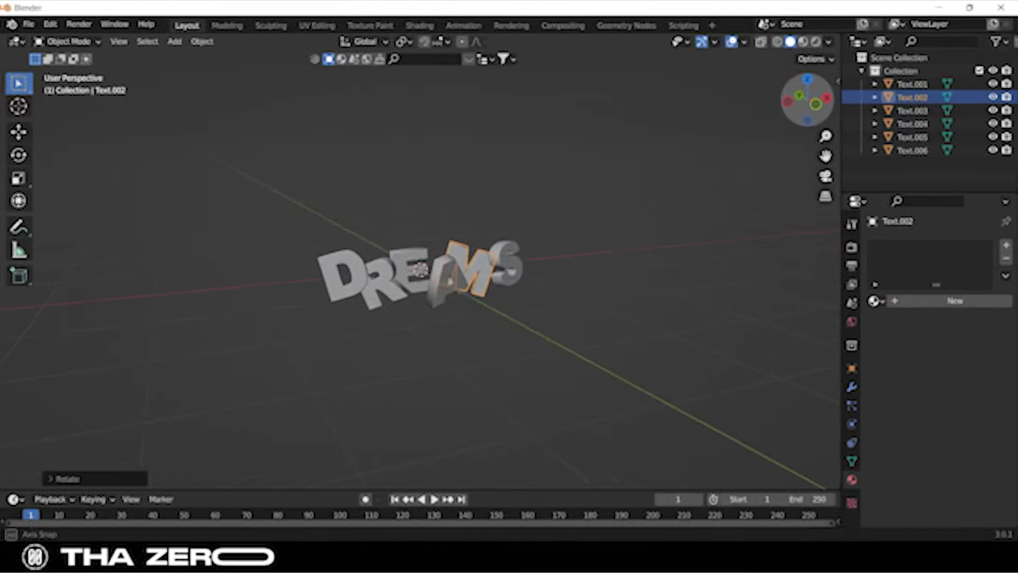
Add a mesh plane and raise it above the letters to about Z 0.576 m
middle_click_drag(481, 269, 421, 270)
left_click_drag(807, 100, 801, 93)
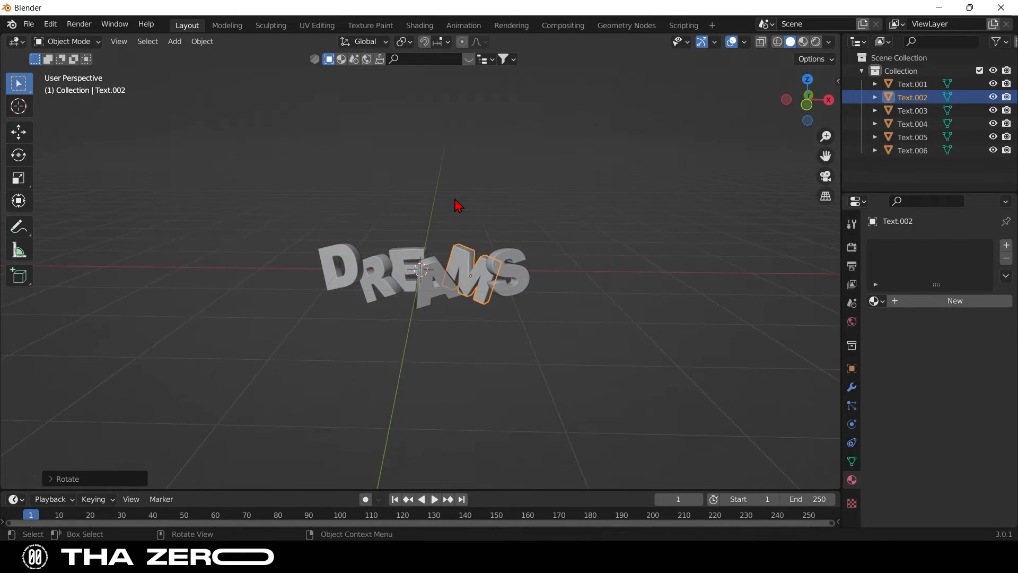
key("shift+a")
left_click(493, 199)
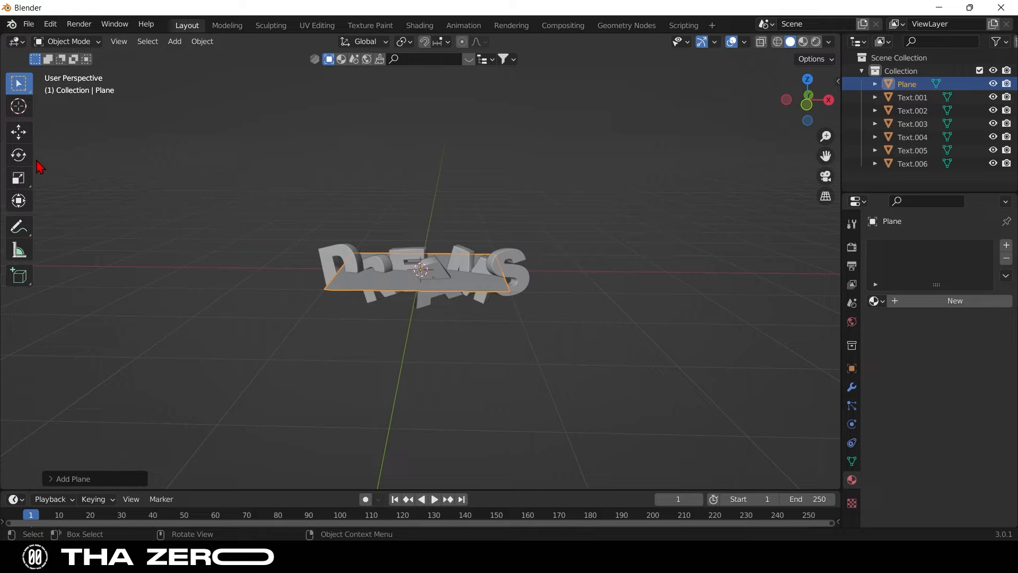
left_click(18, 132)
left_click_drag(422, 236, 423, 188)
Scale the plane uniformly to about 2.93 so it extends well beyond the word, and apply its scale
key("s")
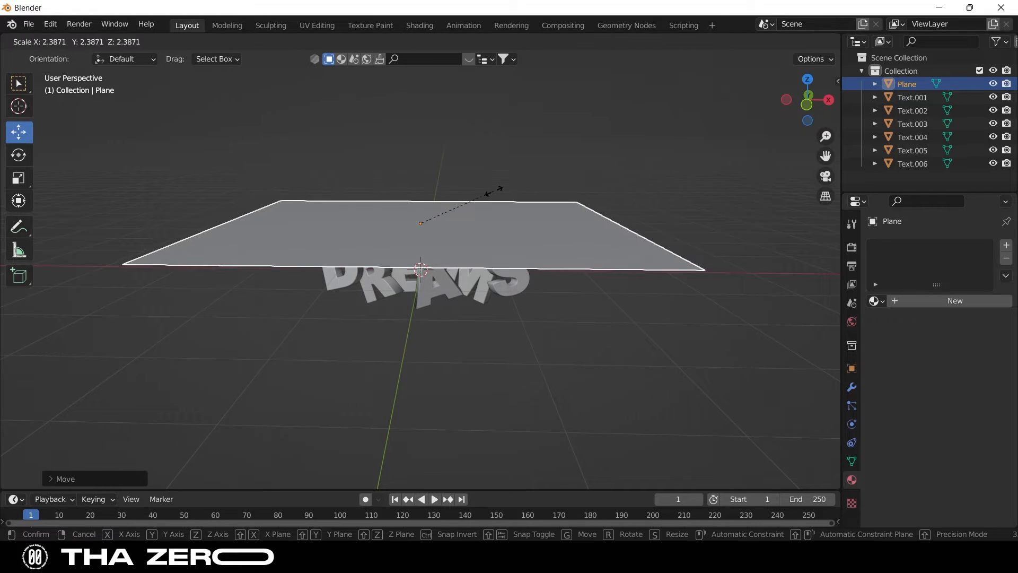
left_click(502, 195)
left_click(852, 369)
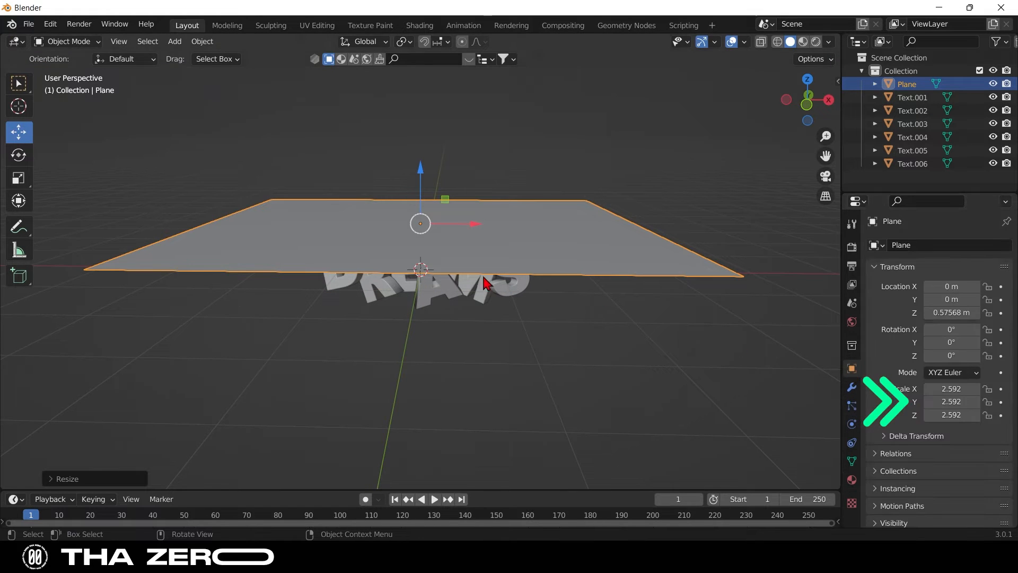
key("s")
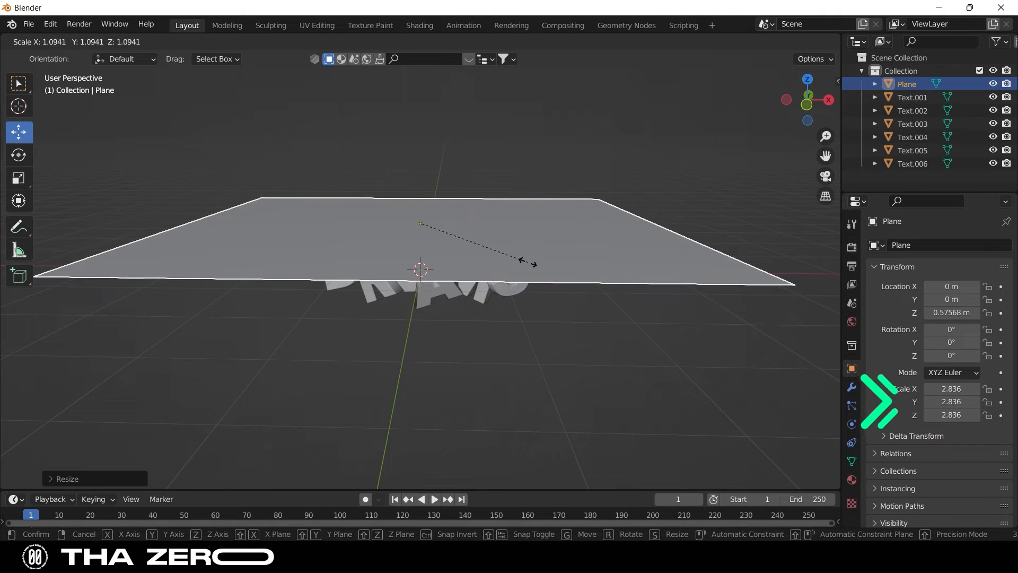
left_click(532, 264)
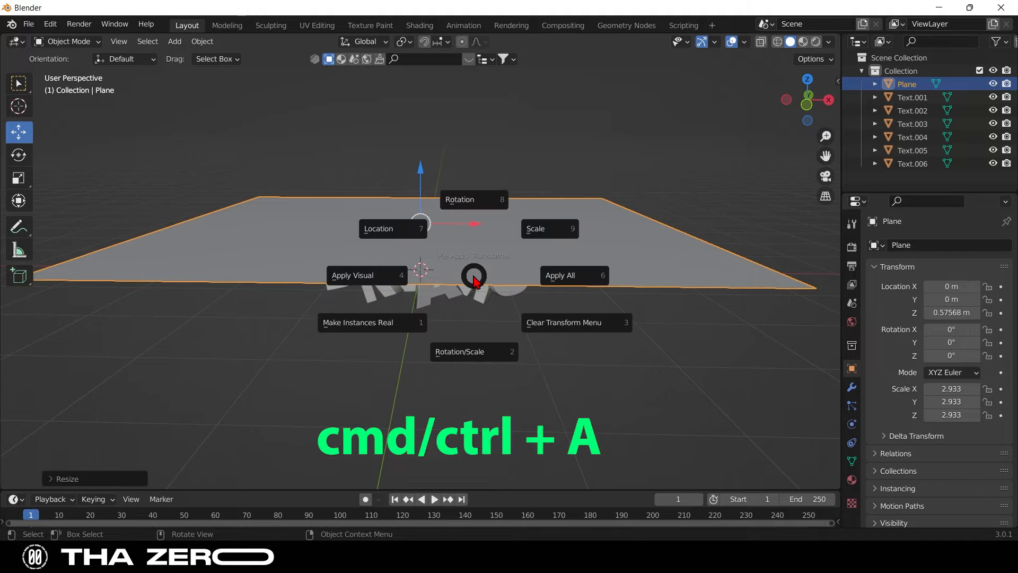
left_click(546, 233)
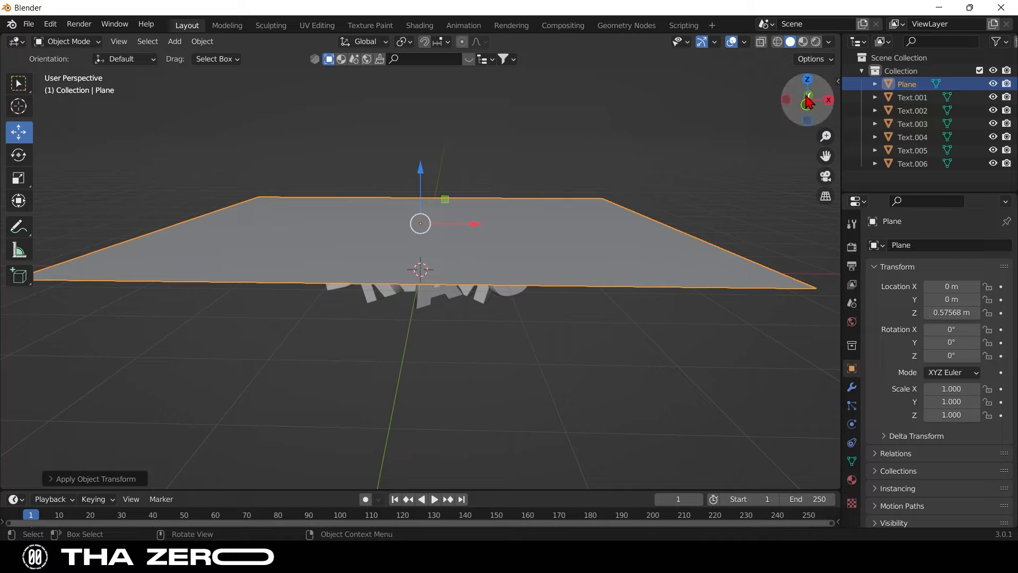
Subdivide the whole plane with 30 cuts in Edit Mode and return to Object Mode
left_click_drag(810, 109, 825, 118)
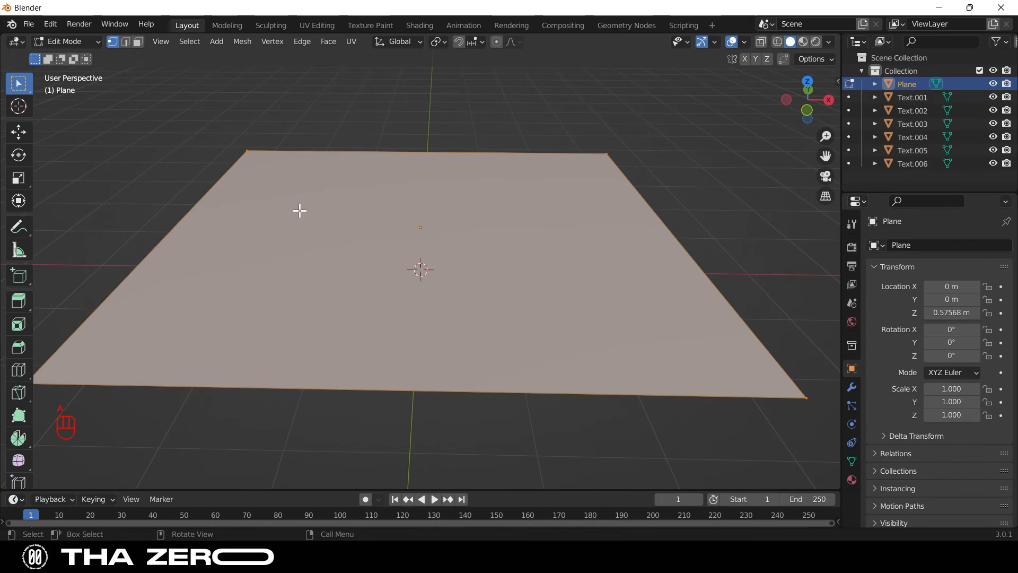
right_click(300, 210)
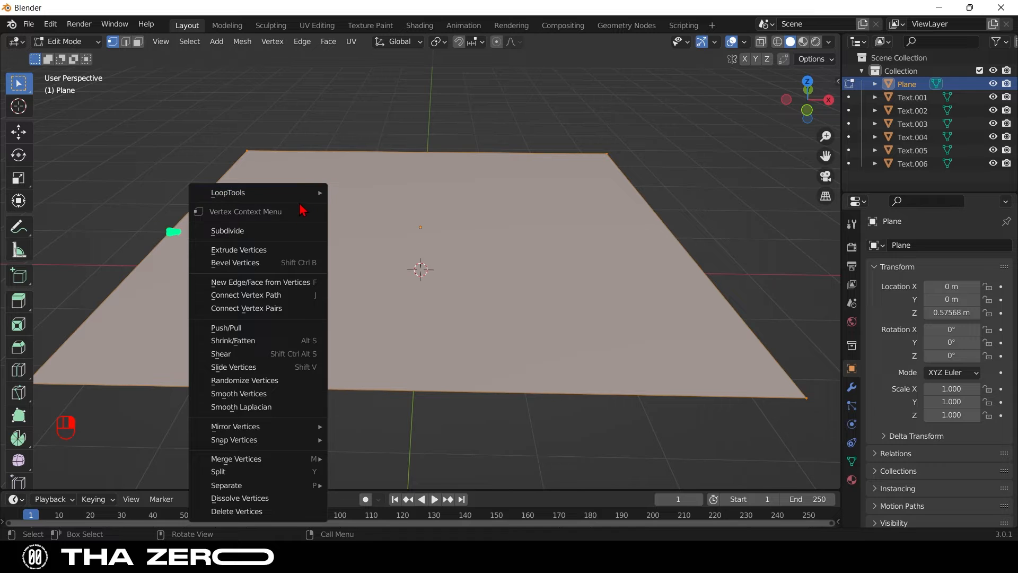
left_click(276, 231)
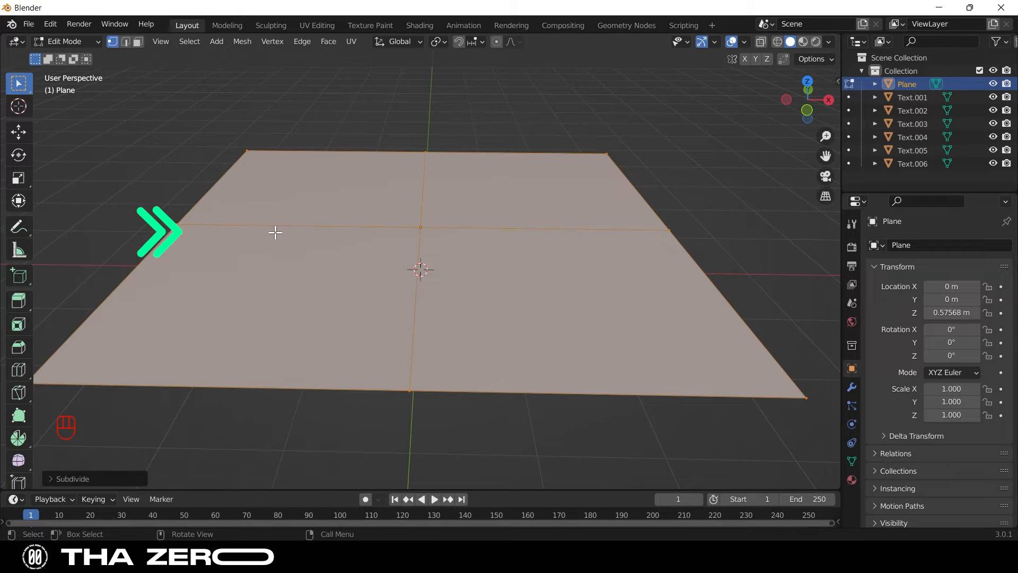
left_click(90, 479)
left_click(162, 386)
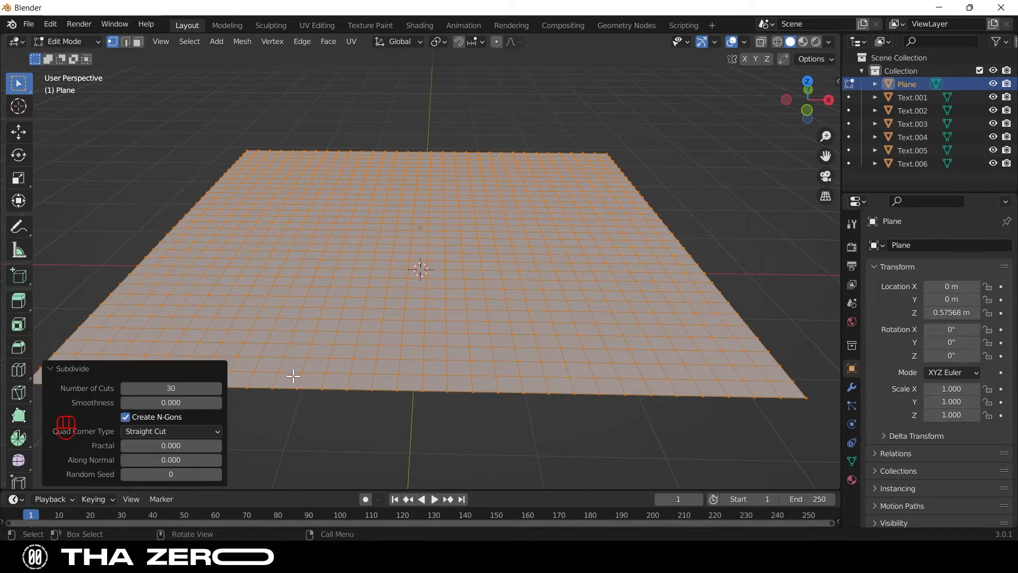
left_click(271, 417)
key("Tab")
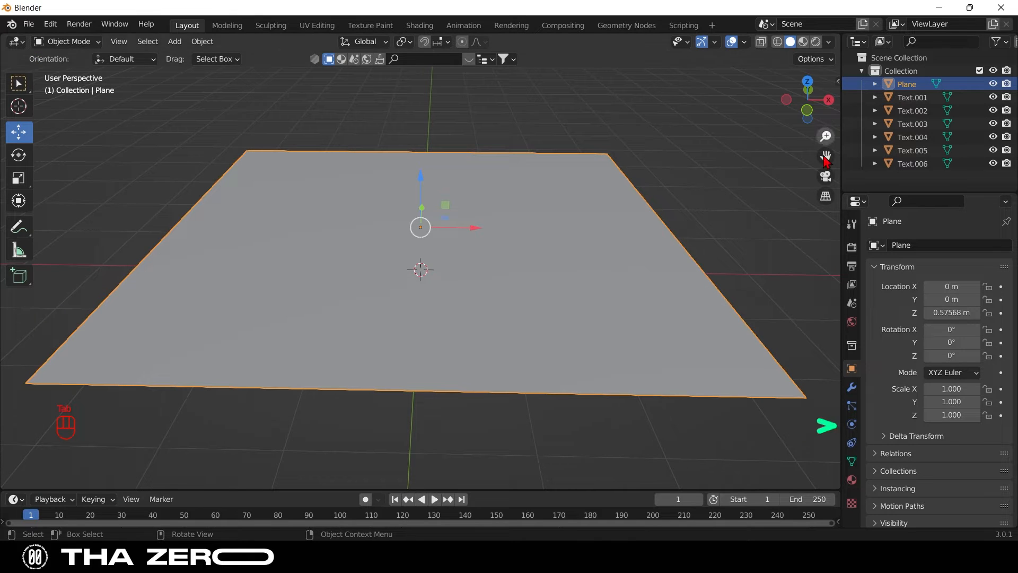
Add Cloth physics to the plane, preview its fall and return the timeline to frame 0
left_click(852, 423)
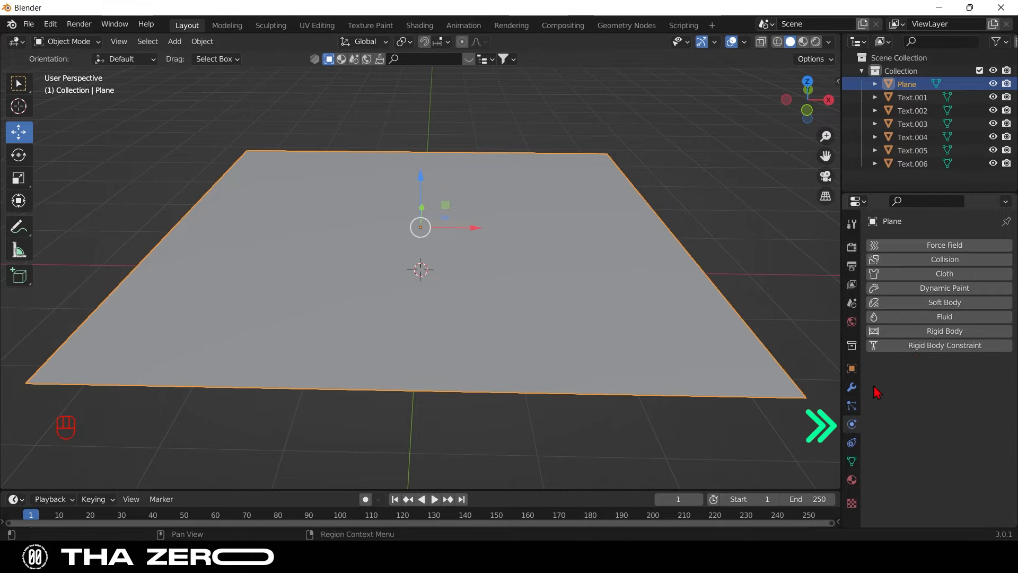
left_click(986, 275)
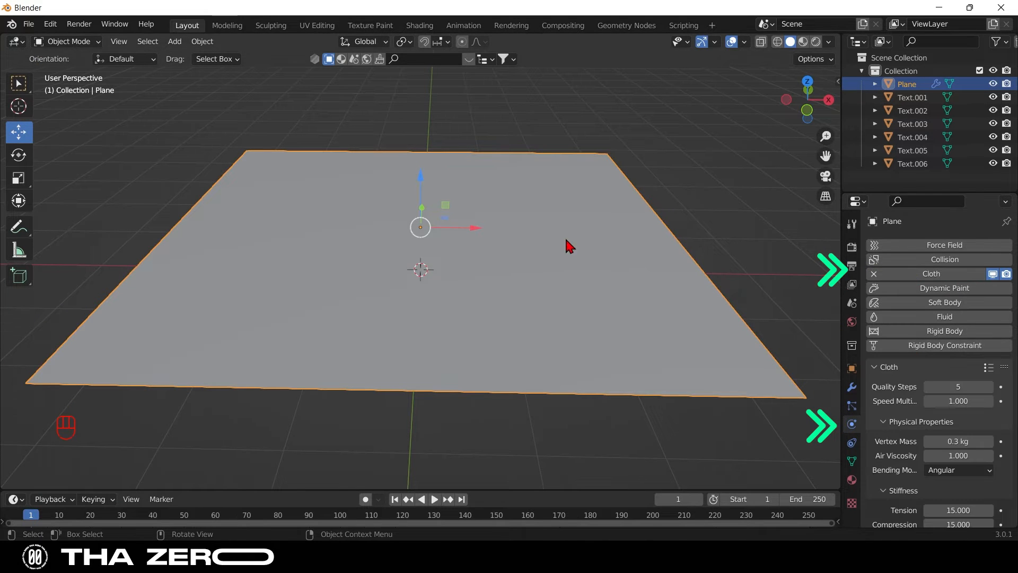
key("space")
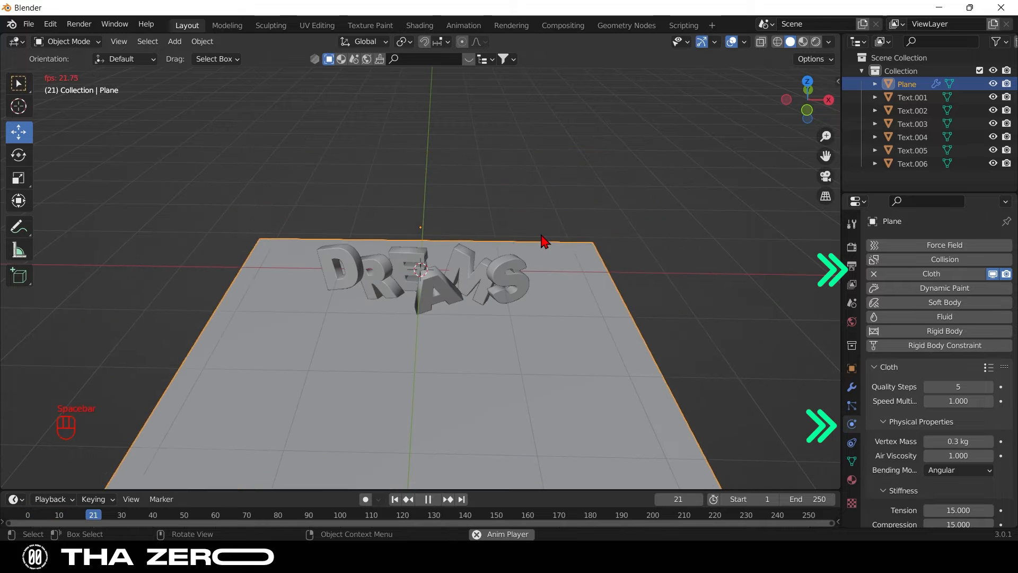
key("space")
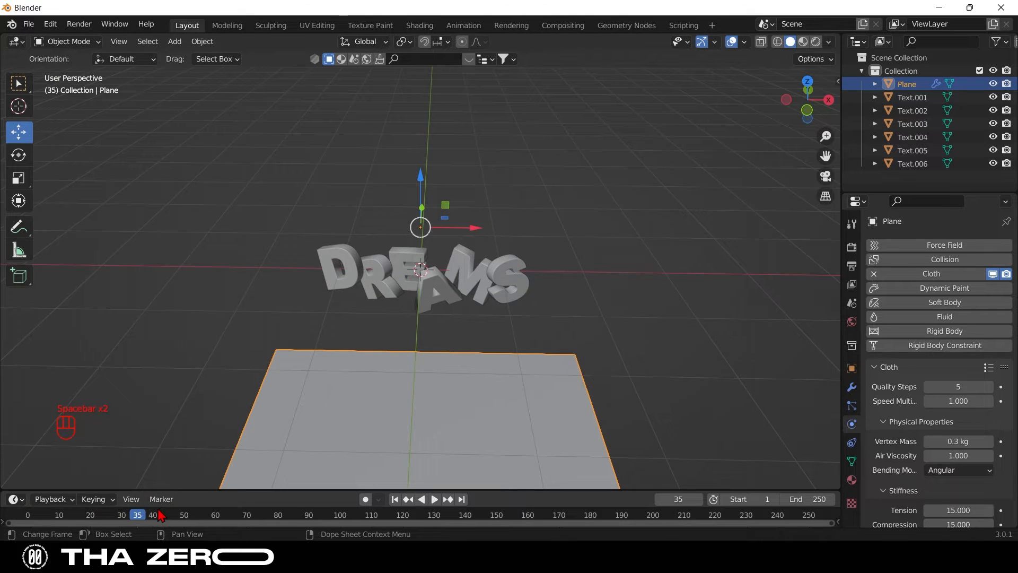
left_click_drag(142, 517, 28, 517)
Add Collision physics to the letters D, R and E
left_click_drag(814, 115, 810, 113)
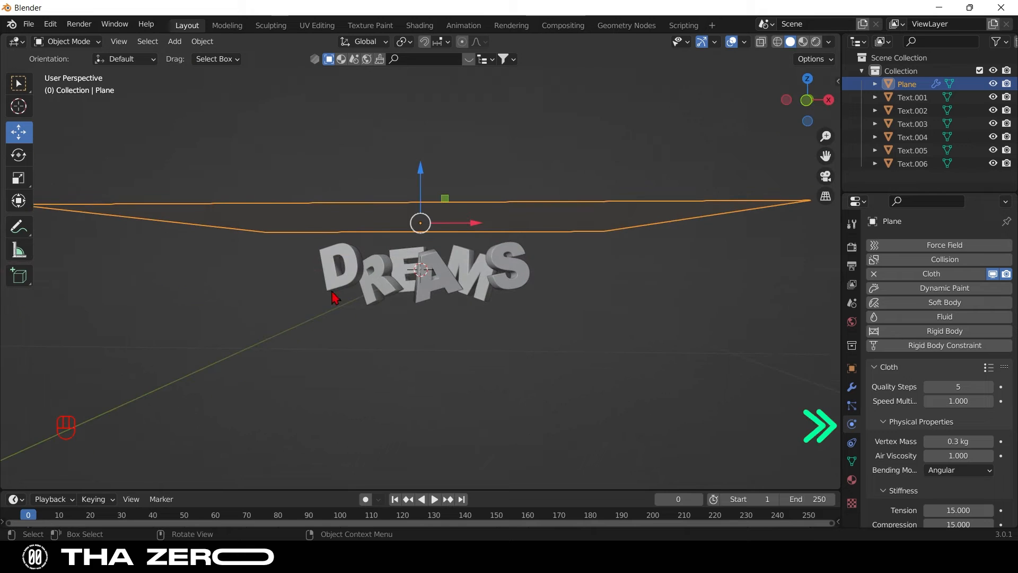
left_click(332, 274)
left_click(944, 259)
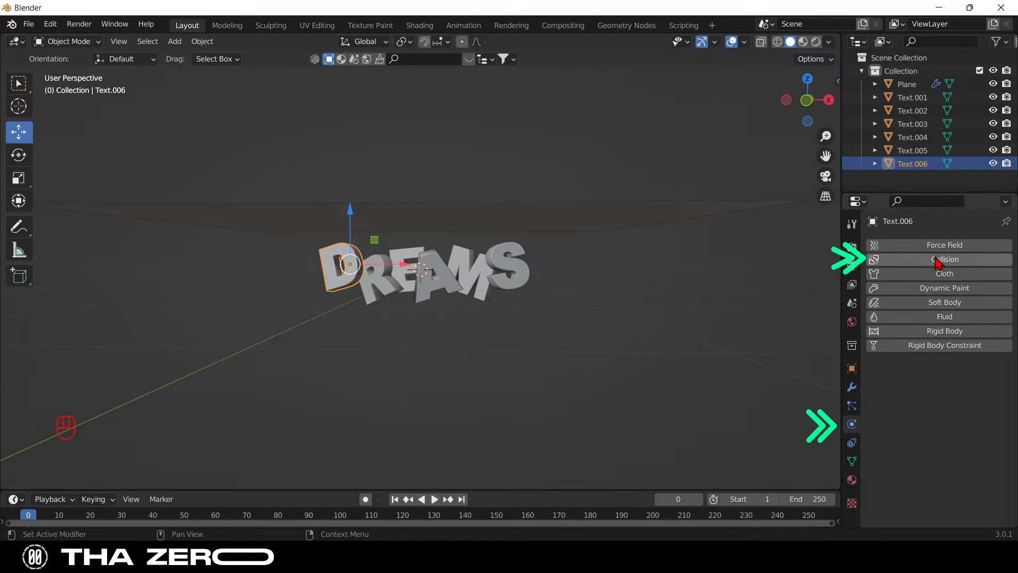
left_click(402, 280)
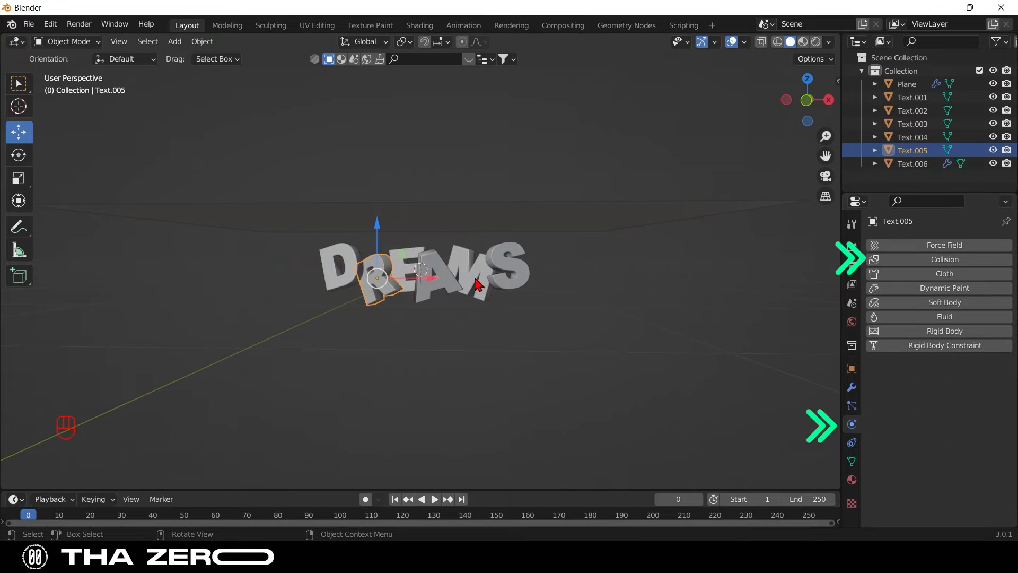
left_click(905, 260)
left_click(412, 261)
left_click(921, 259)
Add Collision physics to the letters A, M and S
left_click(436, 277)
left_click(944, 260)
left_click(469, 273)
left_click(944, 259)
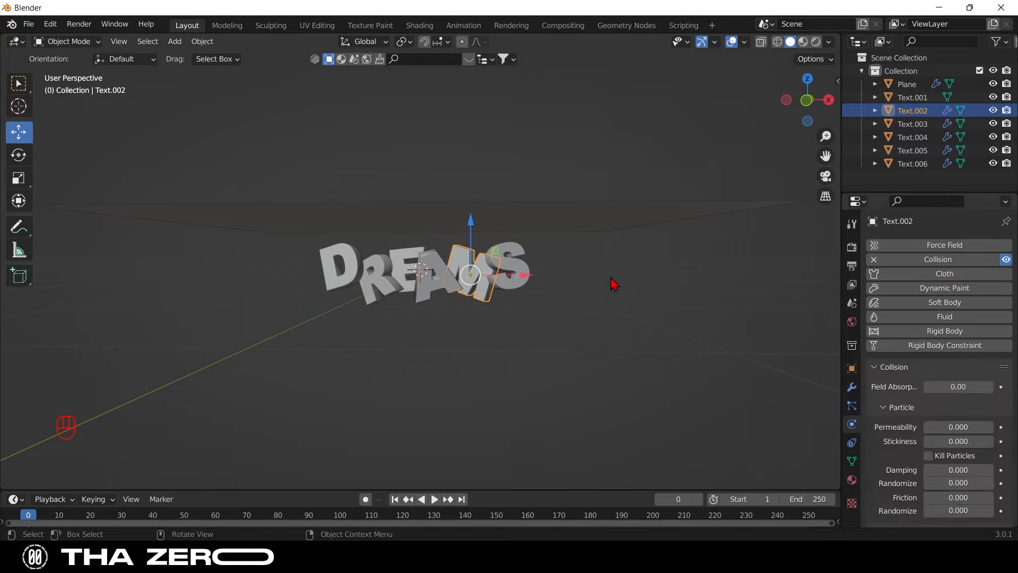
left_click(507, 267)
left_click(944, 259)
Play the simulation to examine how the cloth drapes over the letters, and return to frame 0
left_click_drag(804, 115, 667, 168)
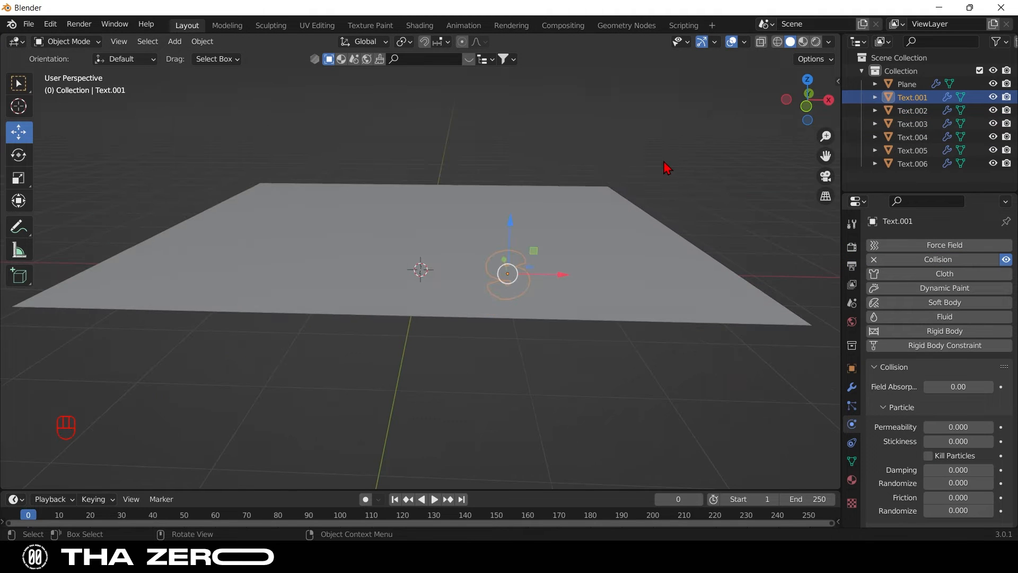
key("space")
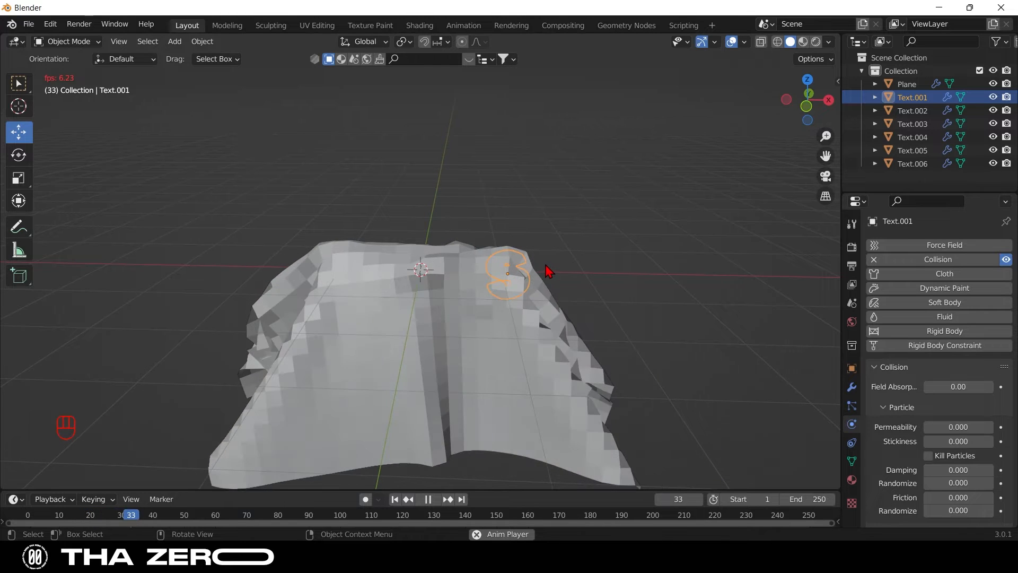
key("space")
key("space")
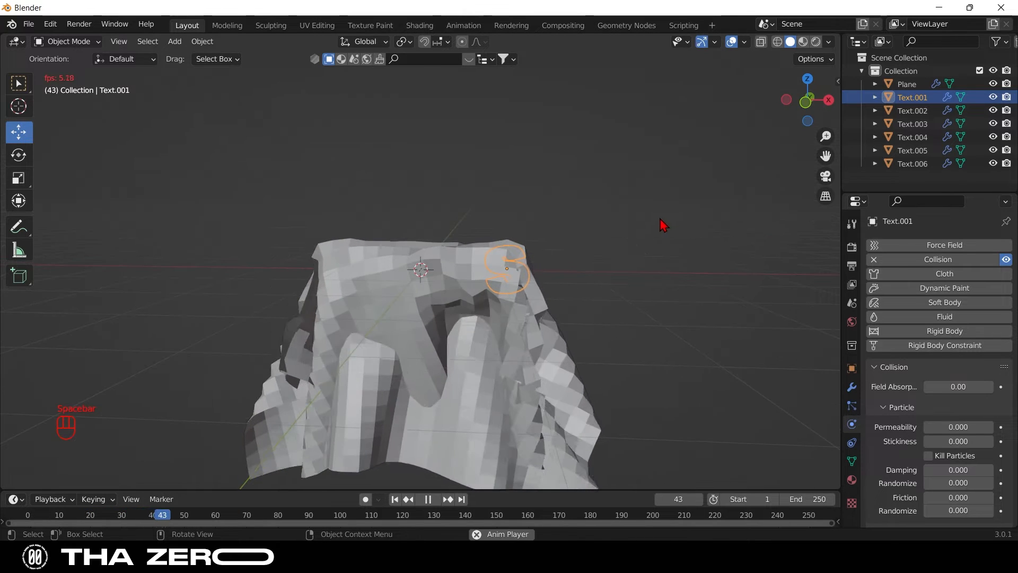
key("space")
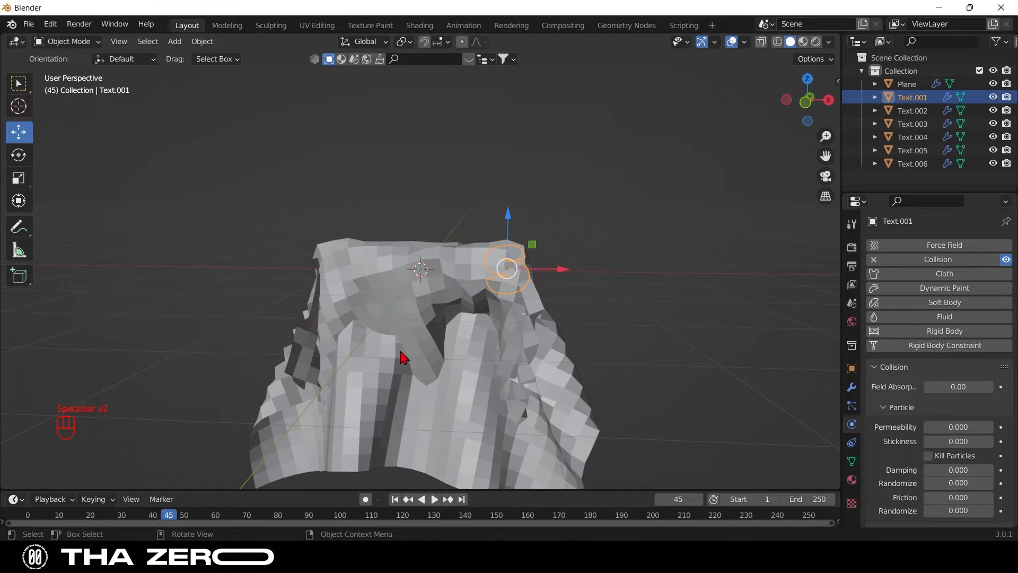
left_click_drag(142, 519, 16, 519)
Enable Self Collisions in the plane's cloth settings
left_click(665, 229)
scroll(939, 371, "down", 10)
left_click(902, 486)
scroll(934, 487, "down", 5)
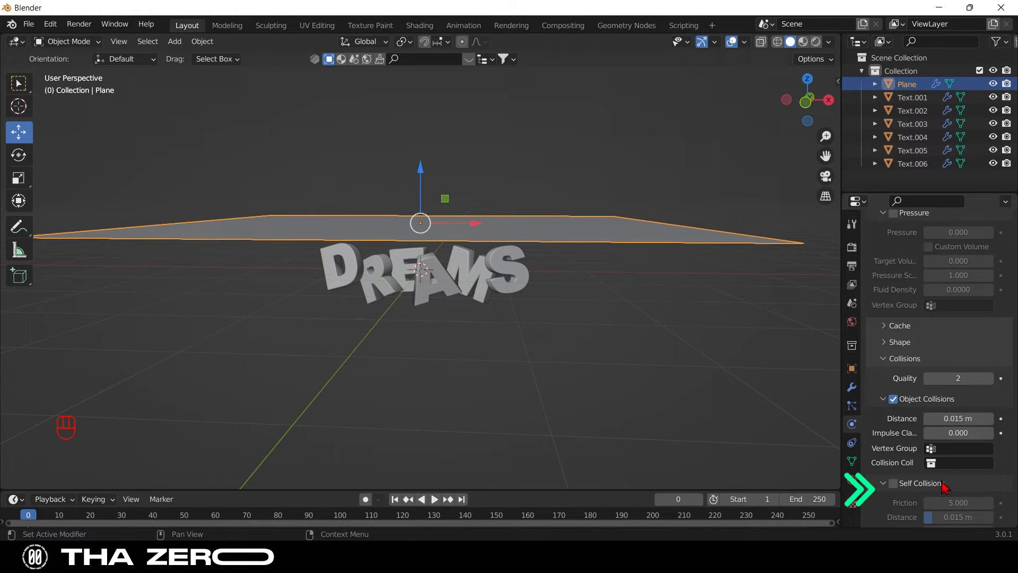
left_click(894, 484)
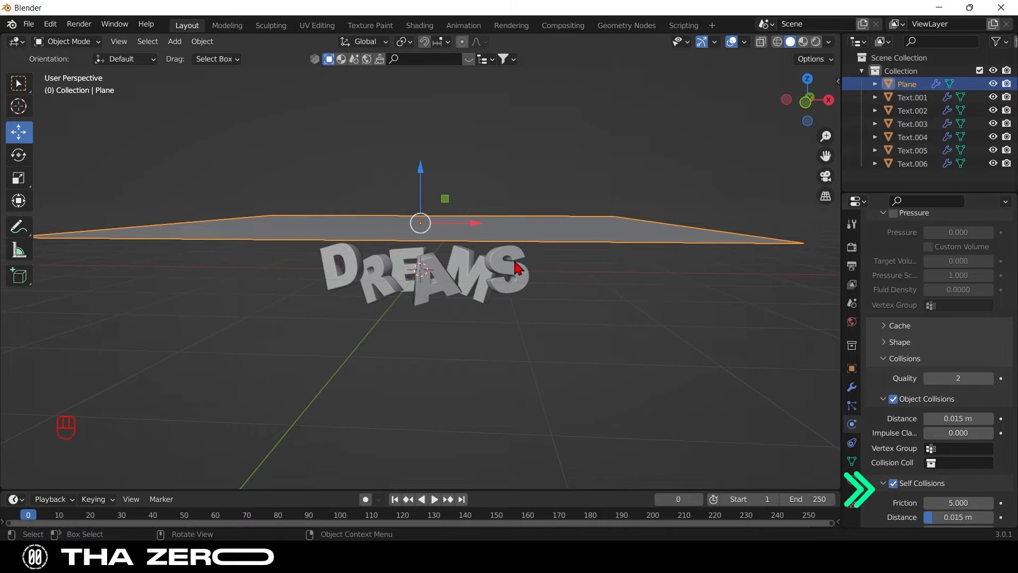
Run the cloth simulation to frame 46 and apply Shade Smooth to the draped plane
key("space")
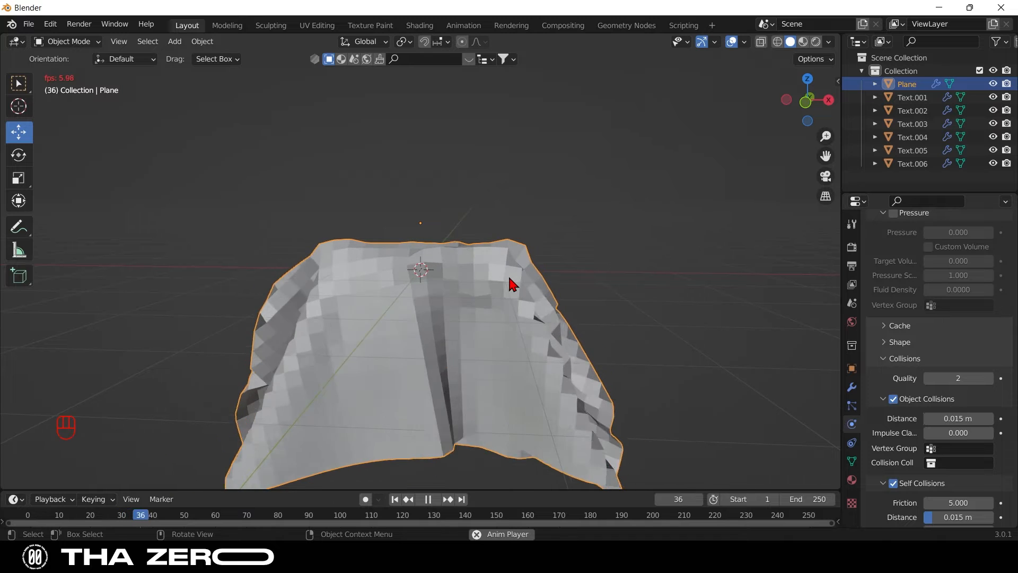
key("space")
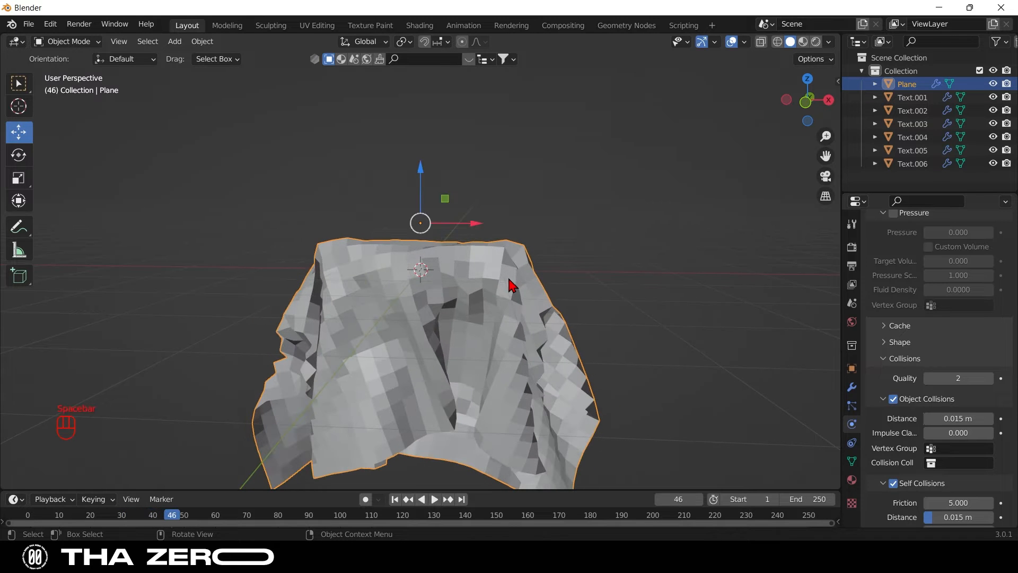
right_click(507, 290)
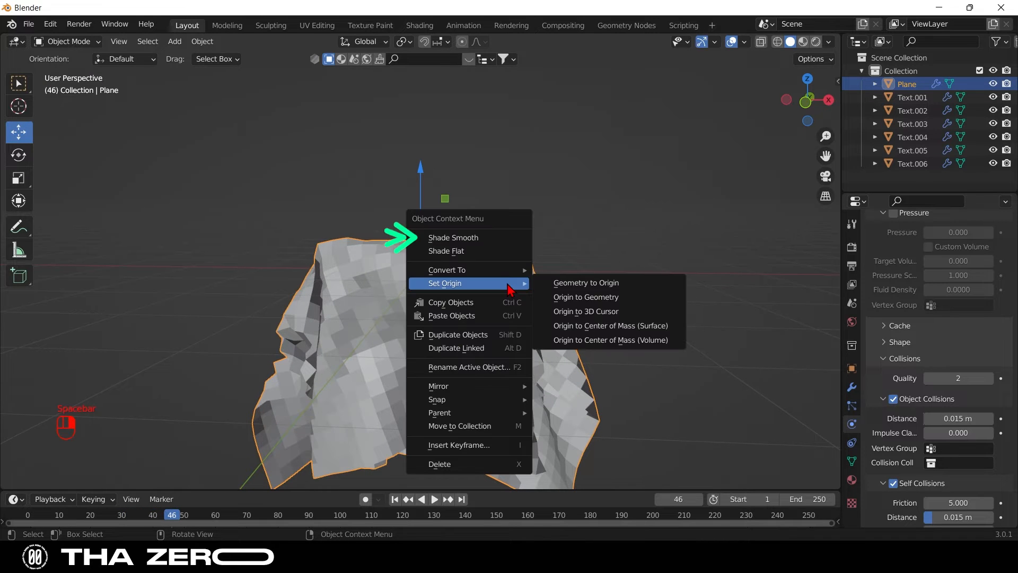
left_click(504, 235)
scroll(483, 314, "up", 3)
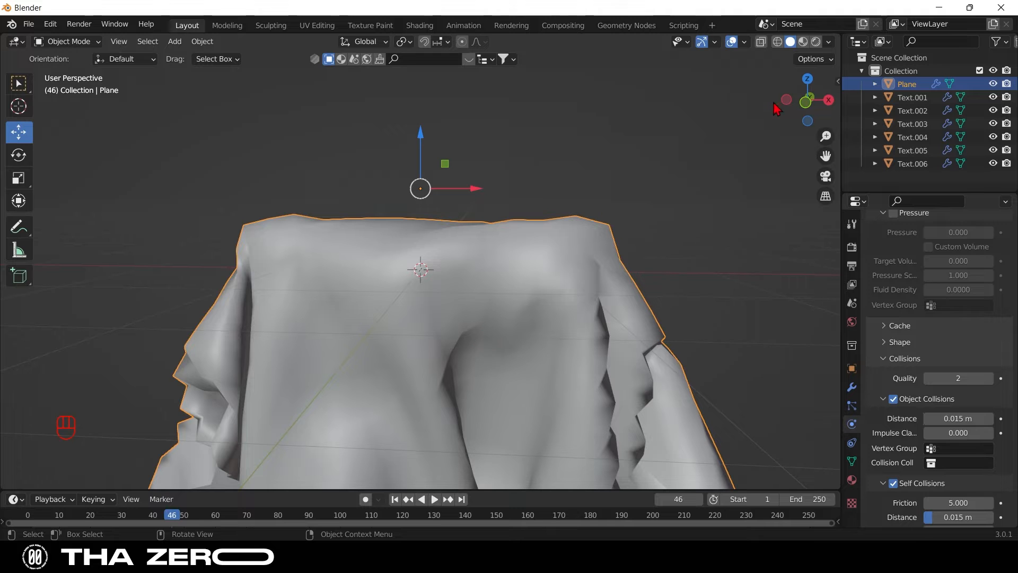
Return to frame 0 and subdivide the plane's entire mesh once more
left_click_drag(804, 102, 566, 90)
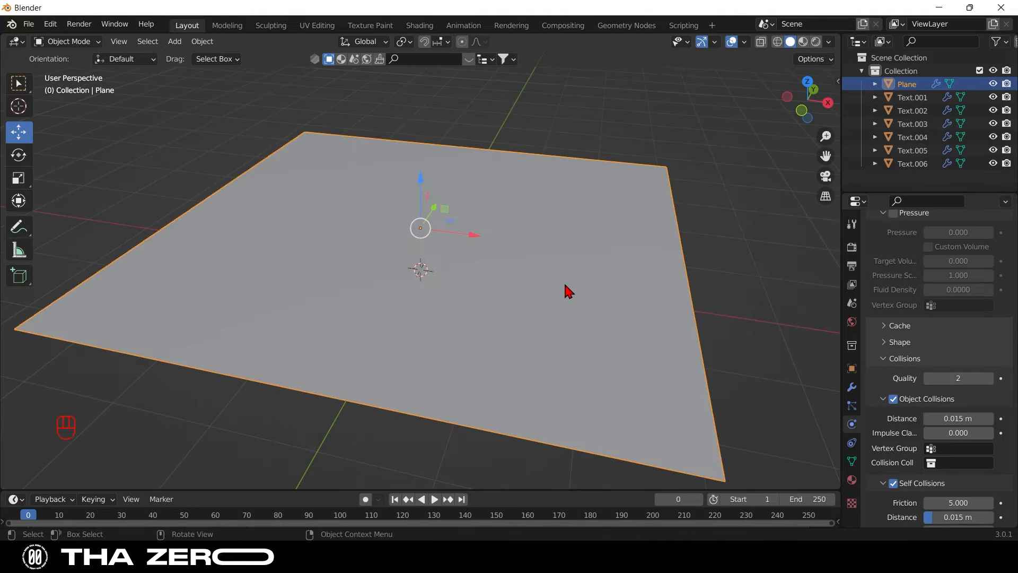
key("Tab")
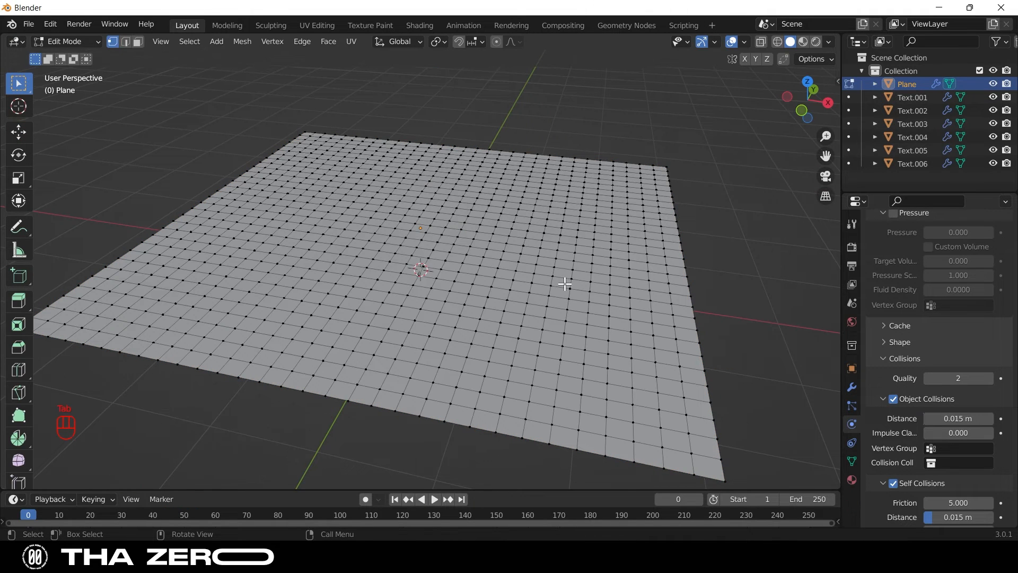
key("a")
left_click(560, 234)
right_click(557, 230)
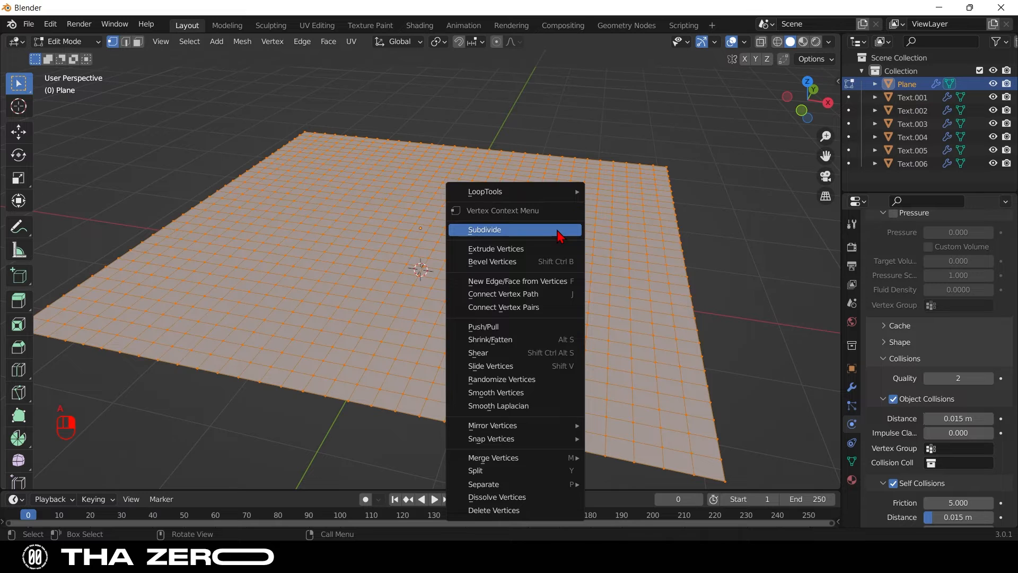
left_click(558, 232)
key("Tab")
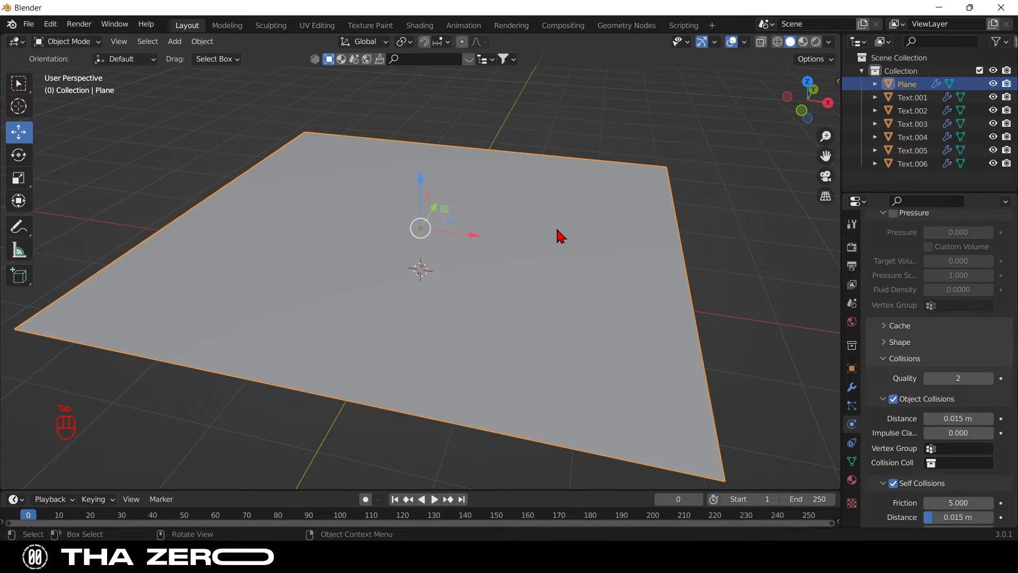
Play the cloth simulation to frame 35, examine how the subdivided plane drapes over the letters, and select the plane
key("space")
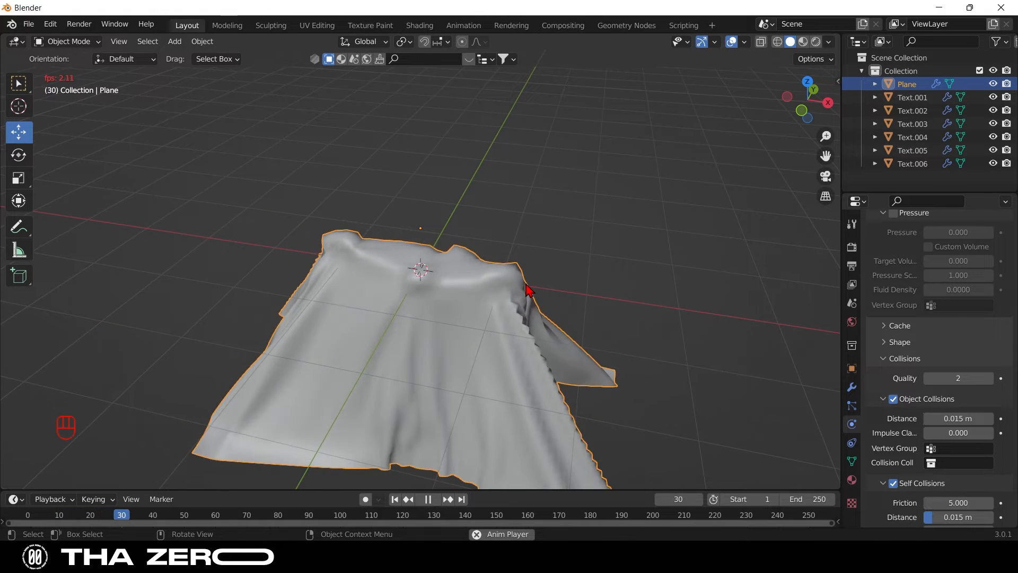
key("space")
left_click_drag(808, 99, 896, 38)
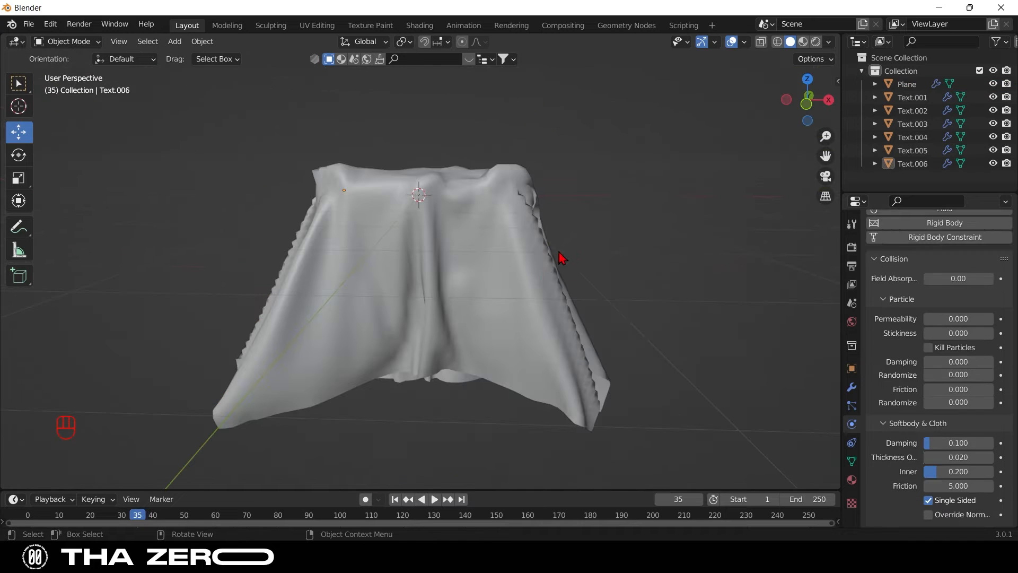
left_click(542, 263)
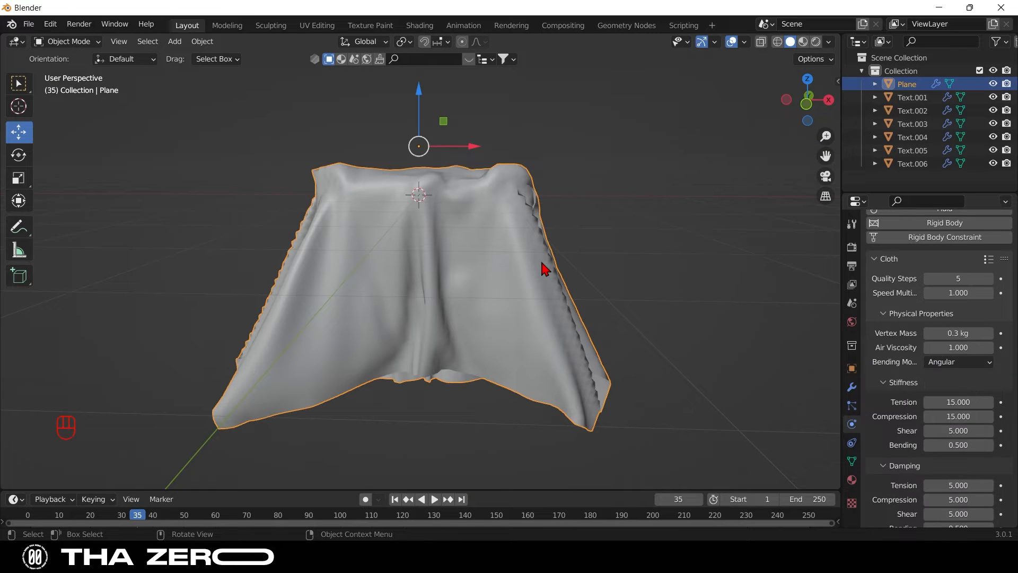
Preview materials in the viewport and give the plane a new material with Screen Space Refraction enabled and Transmission set to 1.000
left_click(805, 42)
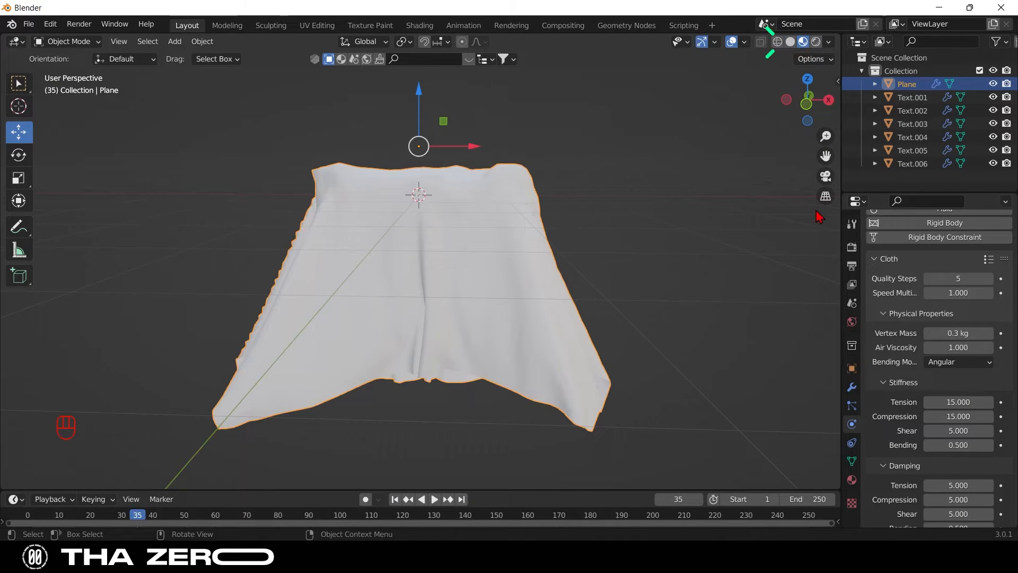
scroll(901, 413, "down", 6)
left_click(852, 479)
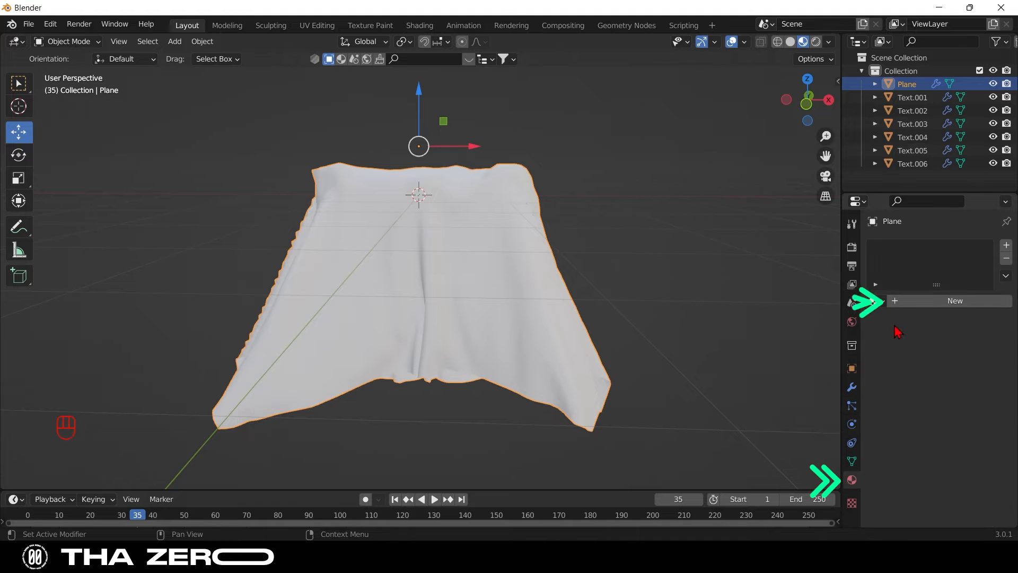
left_click(928, 299)
scroll(947, 382, "down", 10)
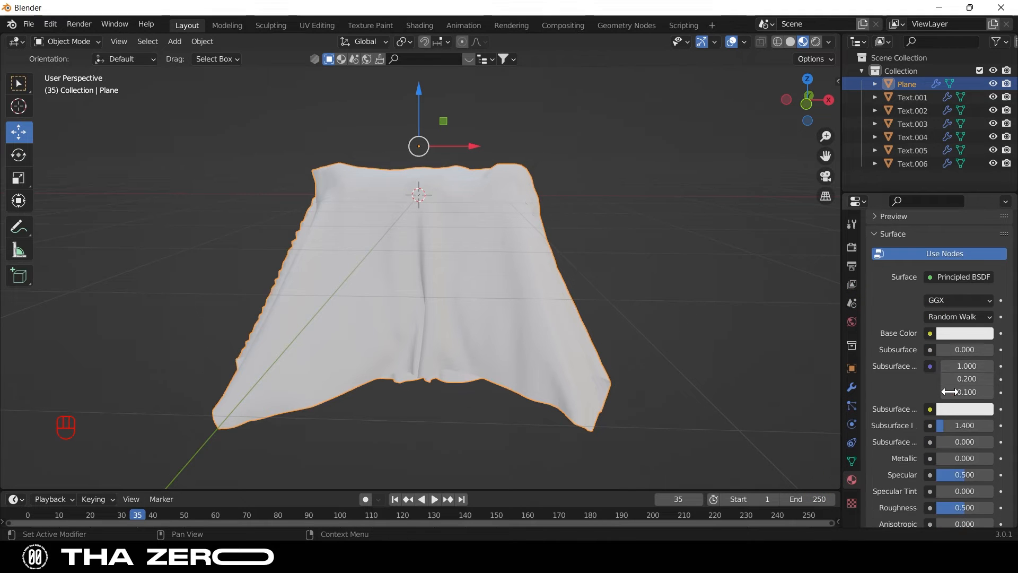
scroll(949, 403, "down", 8)
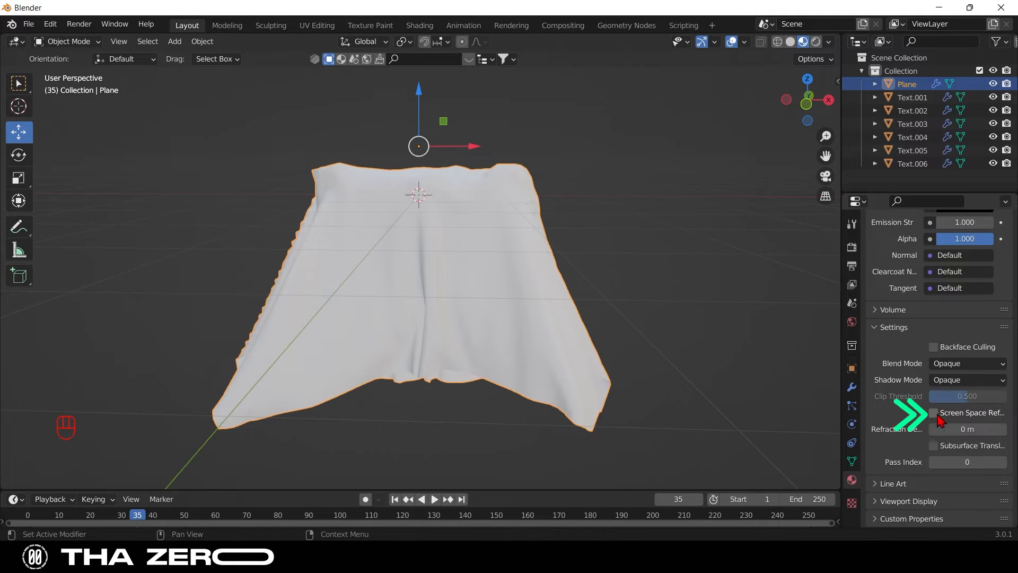
scroll(941, 417, "up", 5)
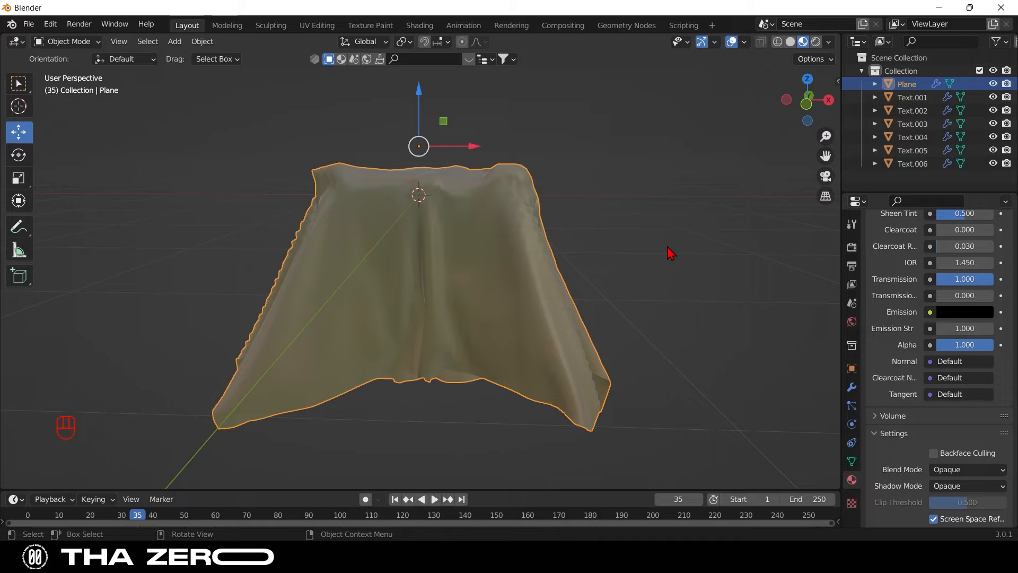
Enable Screen Space Reflections with Refraction in the render settings and check the letters through the cloth
left_click(852, 248)
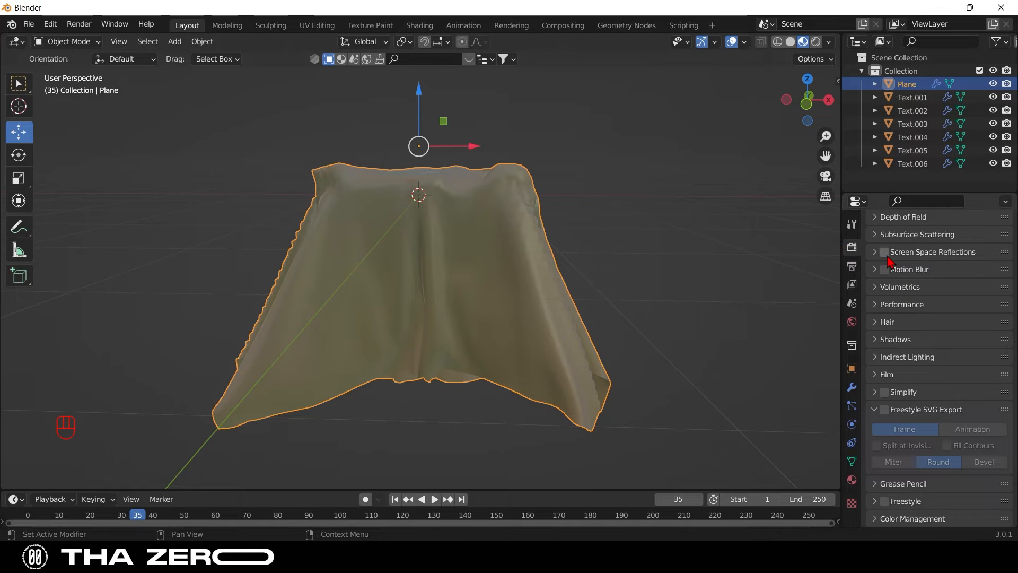
left_click(875, 252)
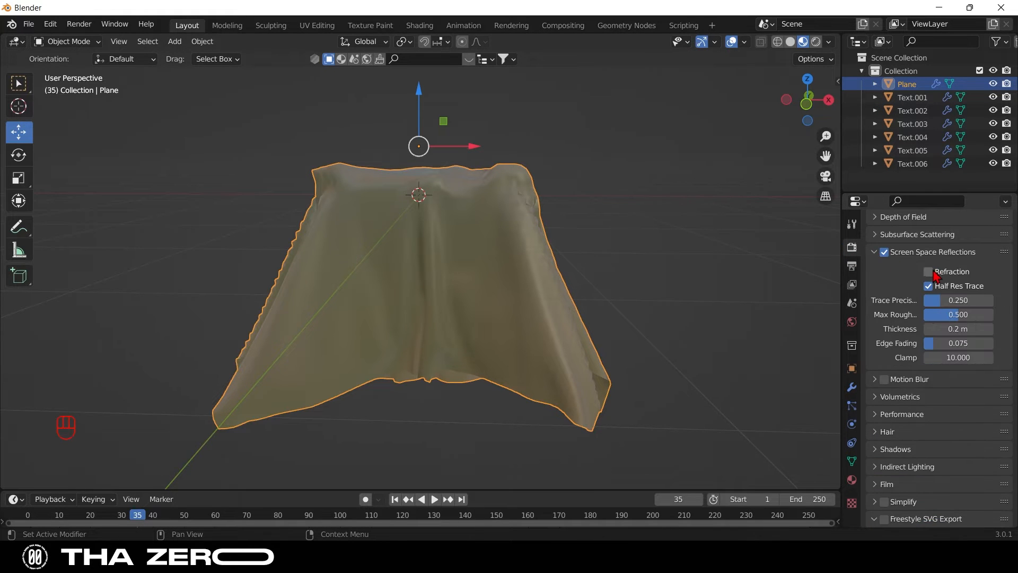
left_click(929, 272)
scroll(443, 162, "up", 5)
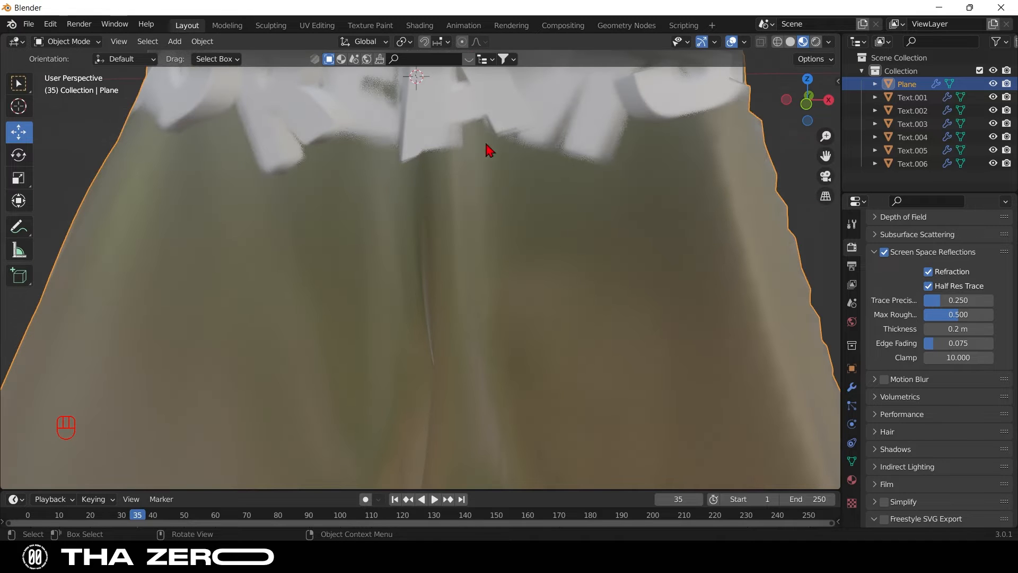
scroll(512, 359, "down", 5)
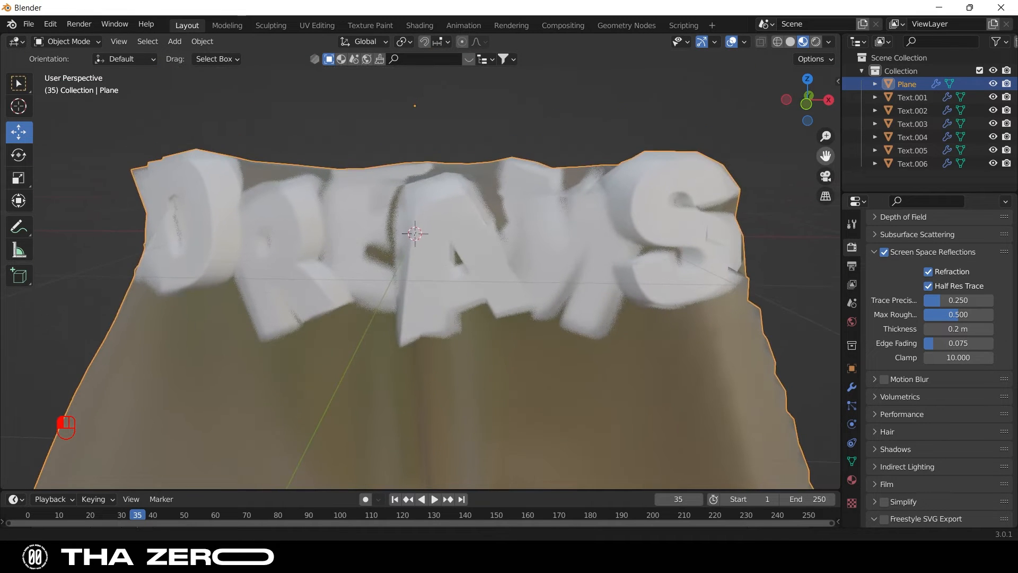
scroll(512, 359, "down", 3)
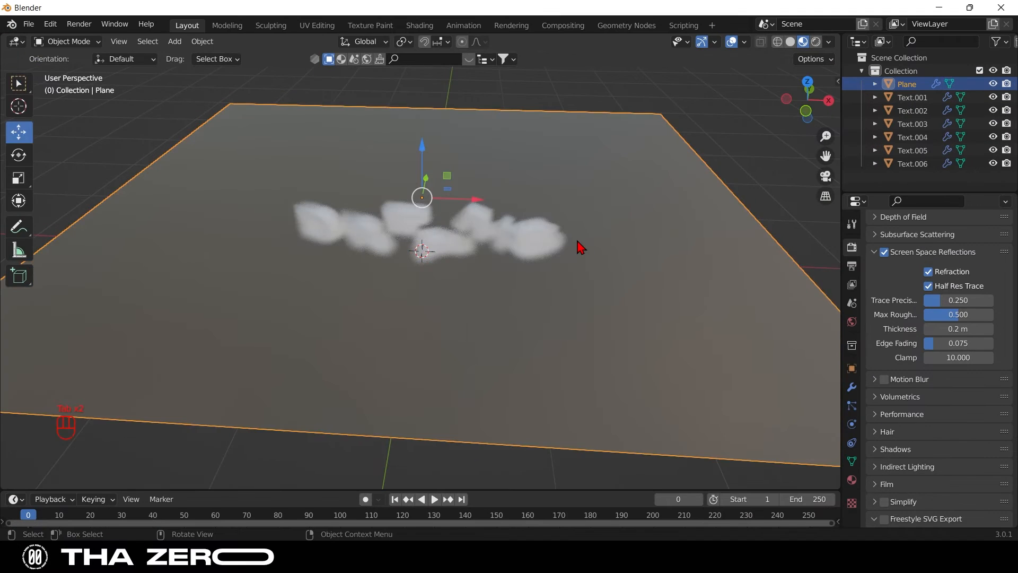
Rerun the cloth simulation from frame 0, compare the drape at different frames, and settle on frame 36
key("space")
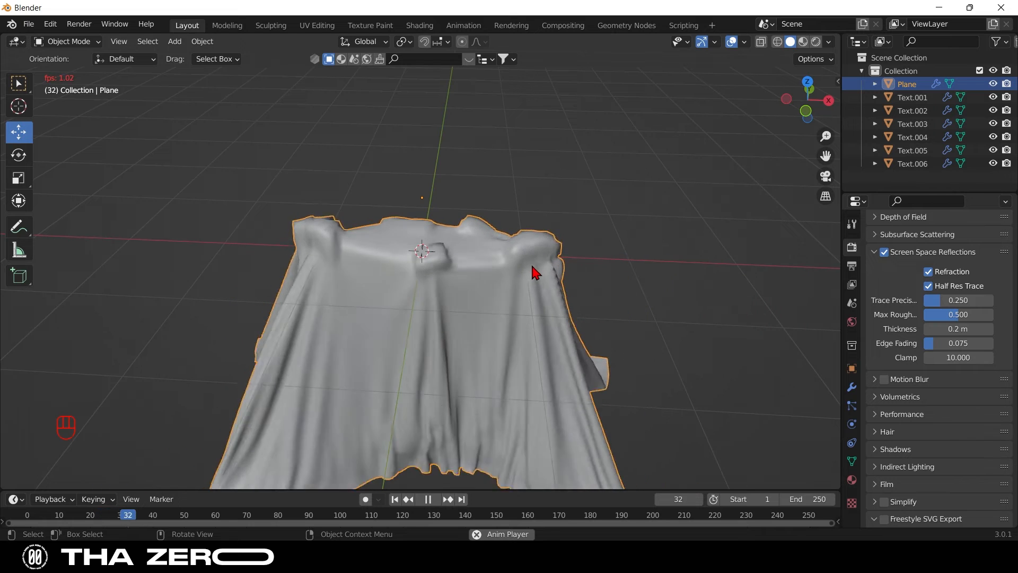
key("space")
left_click_drag(785, 99, 794, 102)
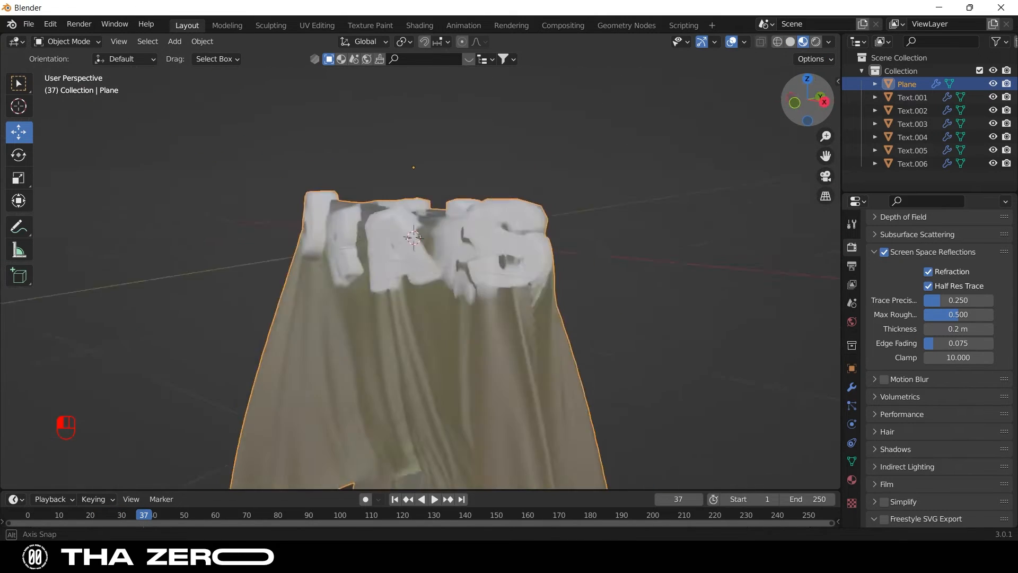
middle_click_drag(525, 227, 567, 231)
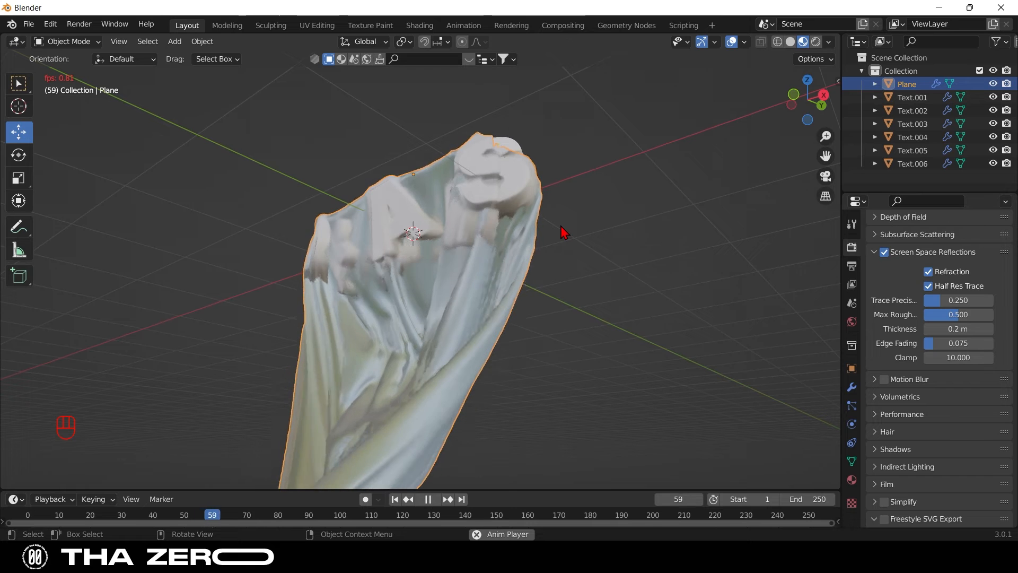
key("space")
left_click_drag(808, 100, 1008, 105)
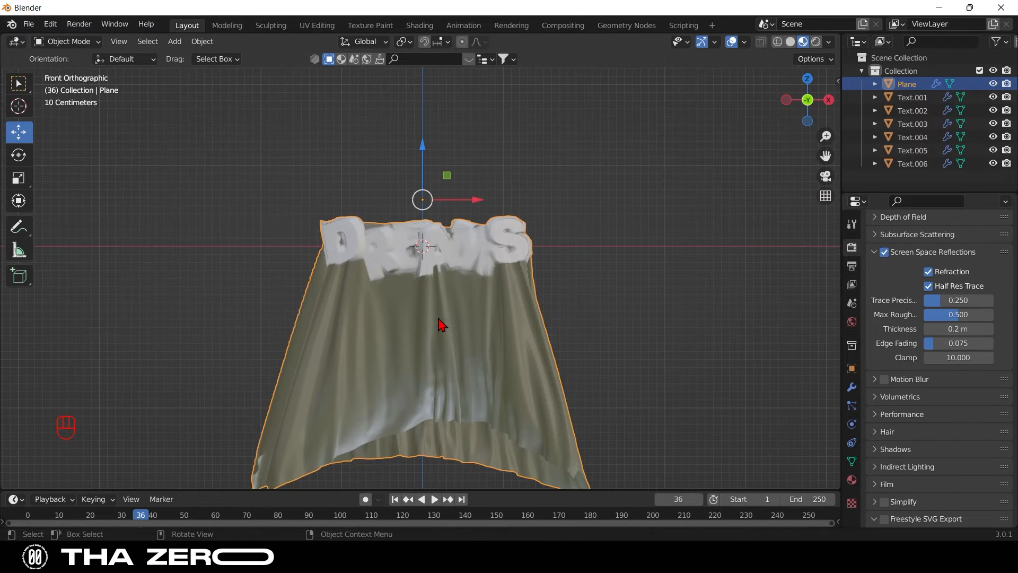
Convert the draped plane to a mesh and set its origin to its geometry
right_click(441, 323)
mouse_move(435, 334)
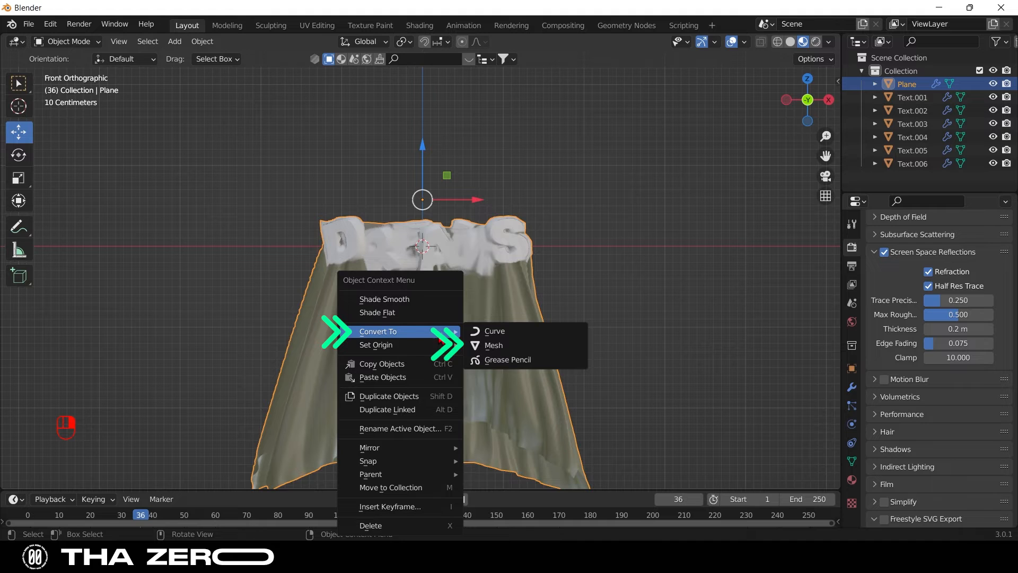
left_click(480, 348)
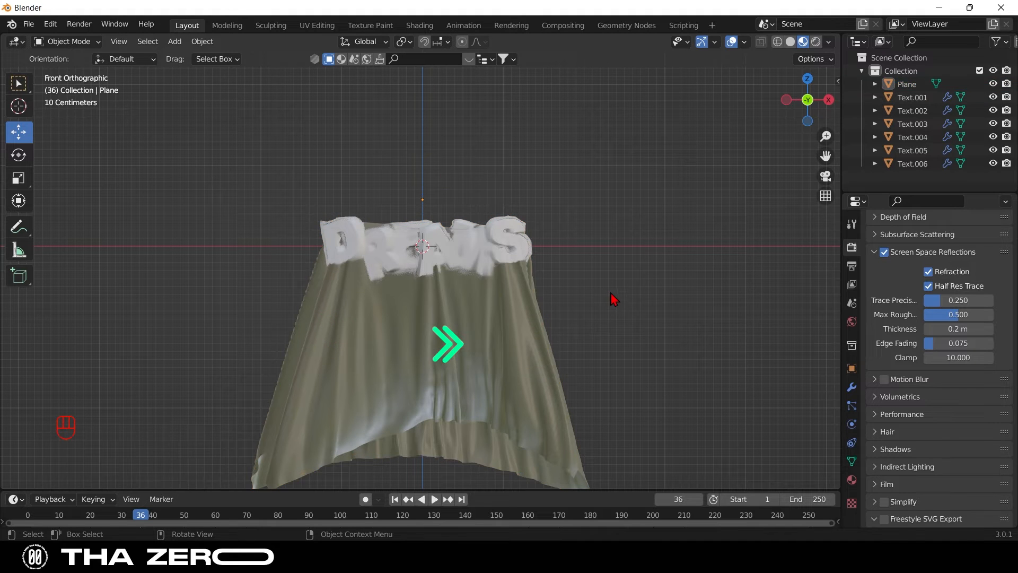
right_click(503, 319)
mouse_move(503, 320)
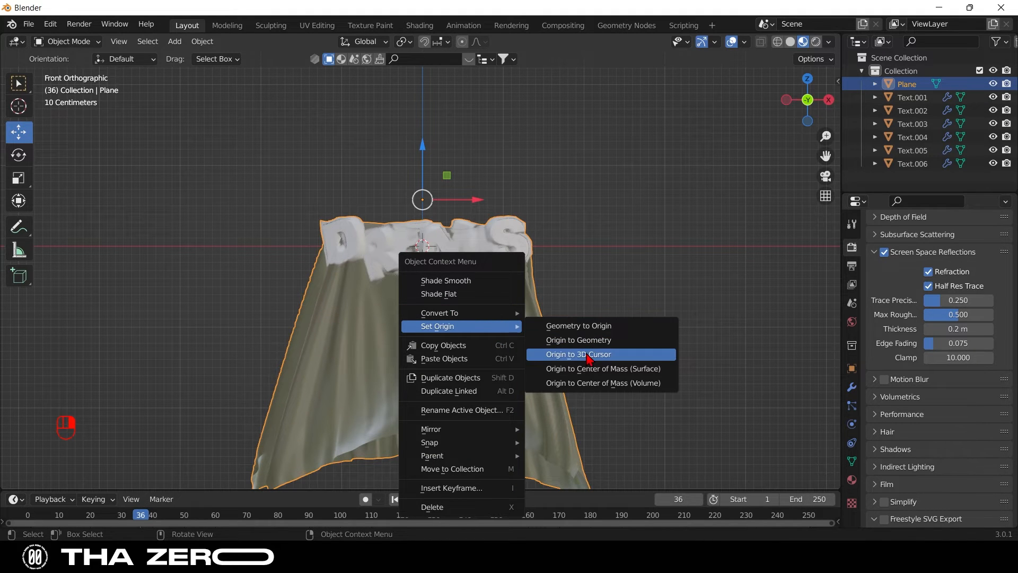
left_click(591, 340)
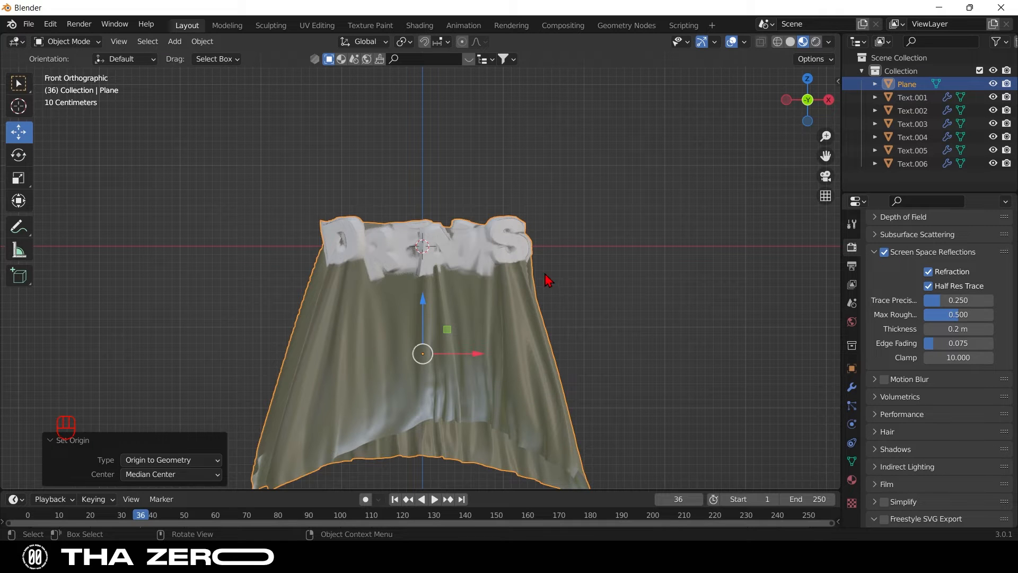
Switch to solid shading, open the Sculpting workspace, and smooth the jagged fold beside the letter S with the Smooth brush
left_click(791, 42)
scroll(445, 276, "up", 1)
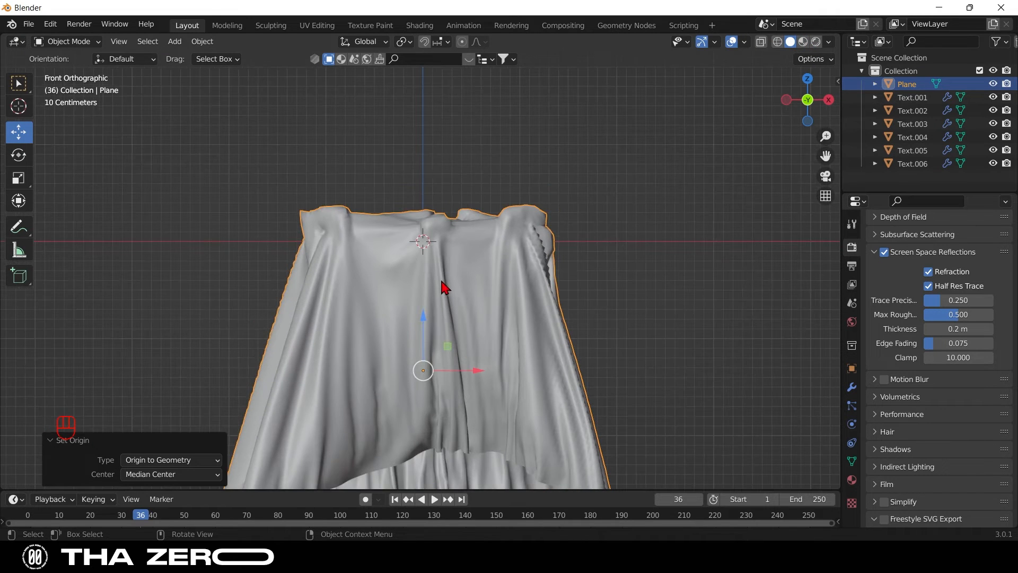
left_click(271, 25)
scroll(478, 355, "up", 2)
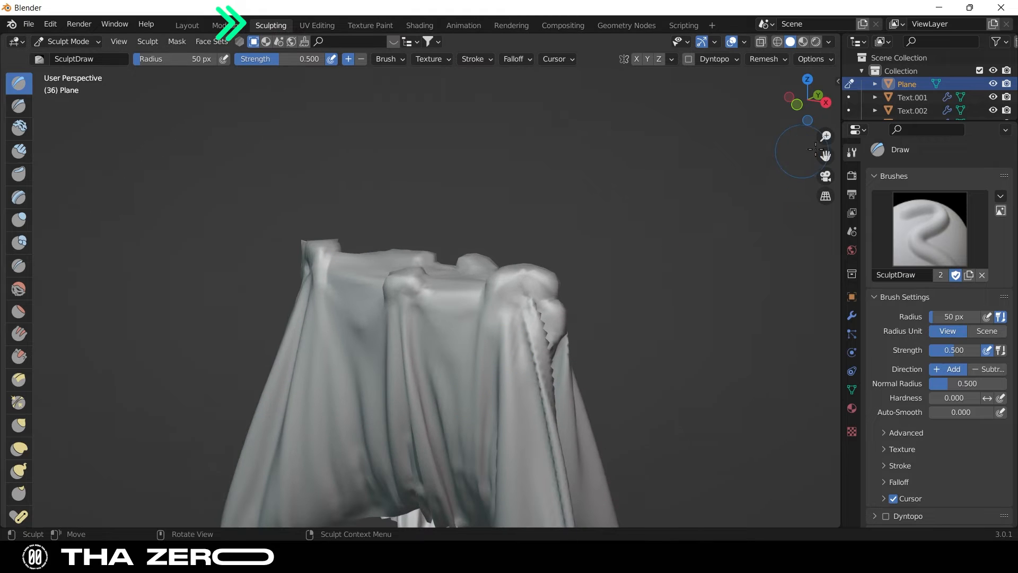
left_click_drag(826, 156, 849, 59)
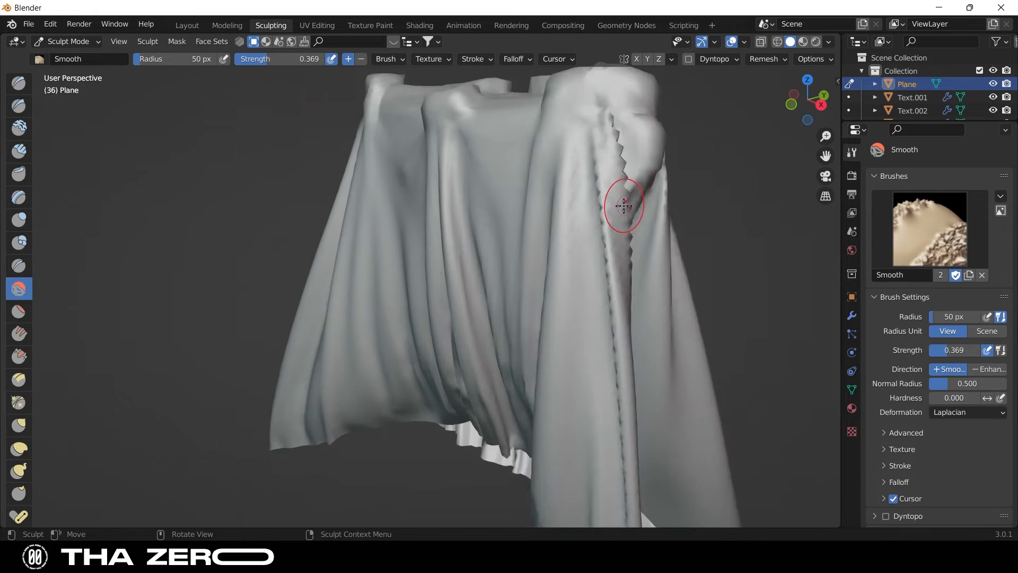
scroll(626, 204, "up", 3)
scroll(627, 202, "down", 2)
left_click_drag(825, 155, 539, 141)
mouse_move(496, 307)
left_mouse_down()
mouse_move(512, 302)
mouse_move(514, 404)
mouse_move(512, 234)
left_mouse_up()
mouse_move(509, 111)
left_mouse_down()
mouse_move(545, 425)
mouse_move(531, 346)
left_mouse_up()
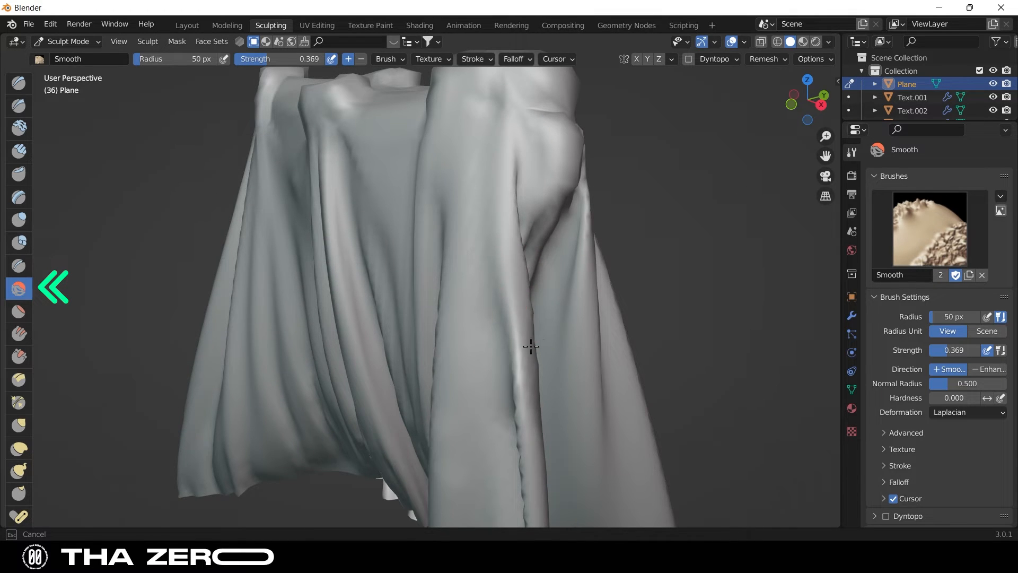
left_click_drag(531, 347, 523, 208)
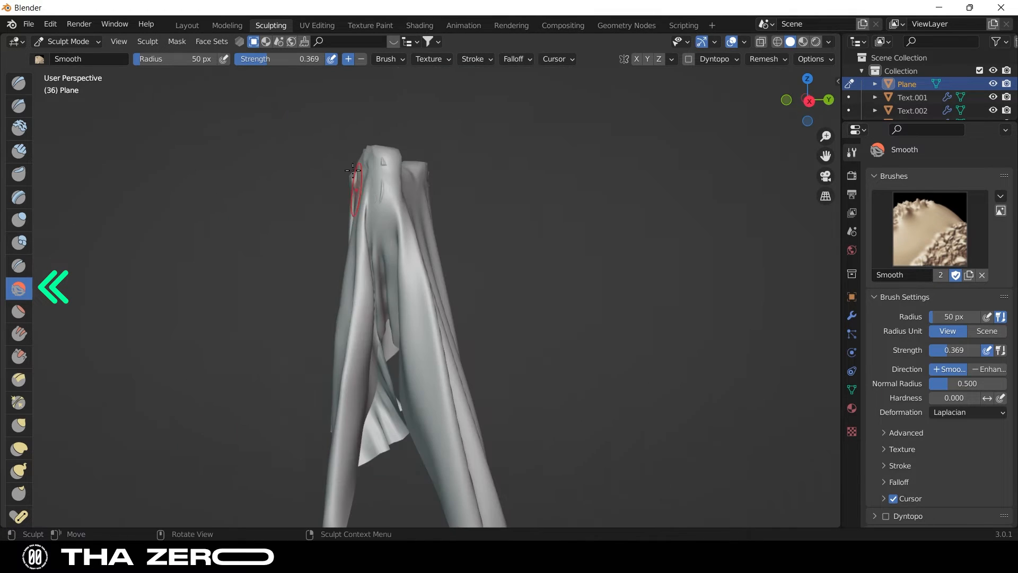
Smooth the cloth around the side of the S and inflate it with the Inflate/Deflate brush to cover the protruding letter parts
left_click_drag(377, 189, 391, 140)
left_click_drag(785, 101, 818, 118)
scroll(537, 173, "up", 4)
scroll(470, 186, "down", 2)
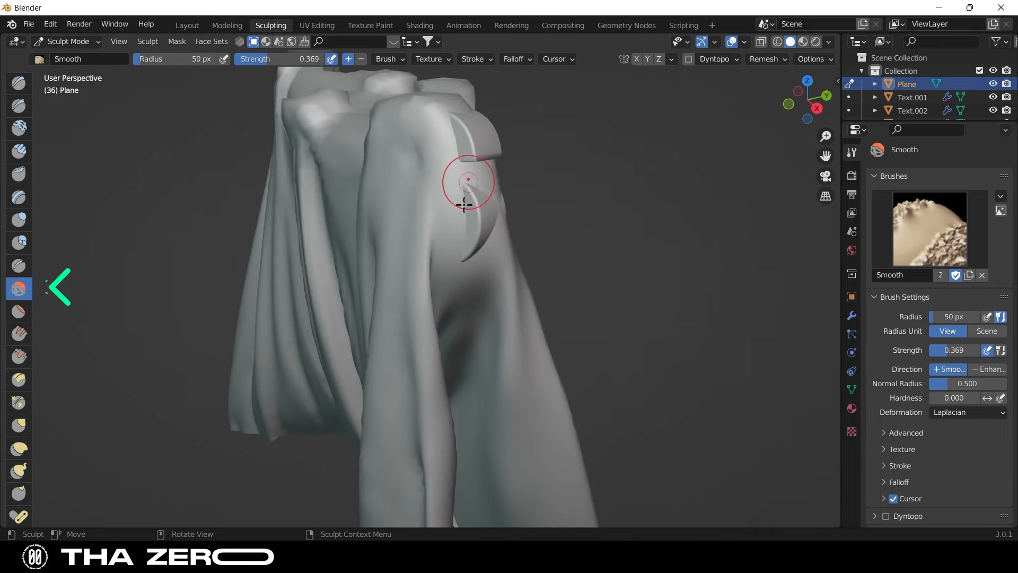
left_click(19, 220)
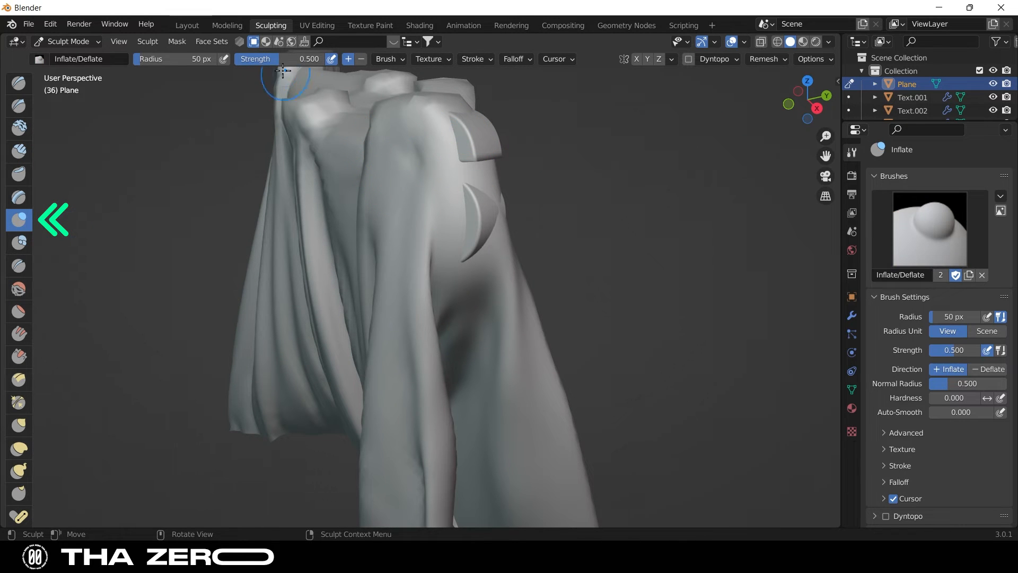
mouse_move(467, 228)
left_mouse_down()
mouse_move(469, 136)
mouse_move(493, 154)
mouse_move(405, 193)
mouse_move(418, 255)
mouse_move(435, 239)
left_mouse_up()
Subdivide the entire draped cloth mesh twice in Edit Mode
key("Tab")
right_click(455, 213)
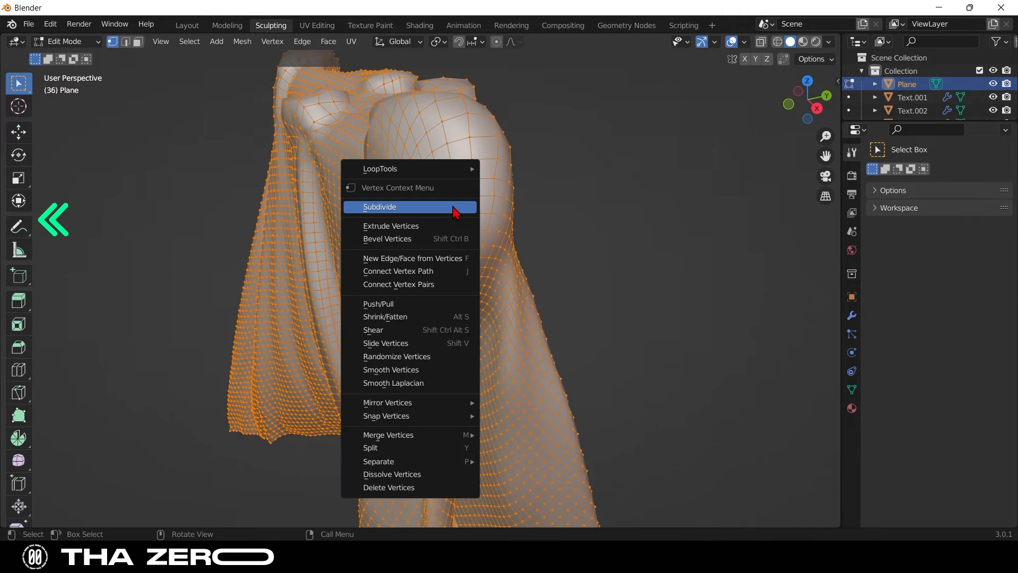
left_click(454, 209)
right_click(452, 205)
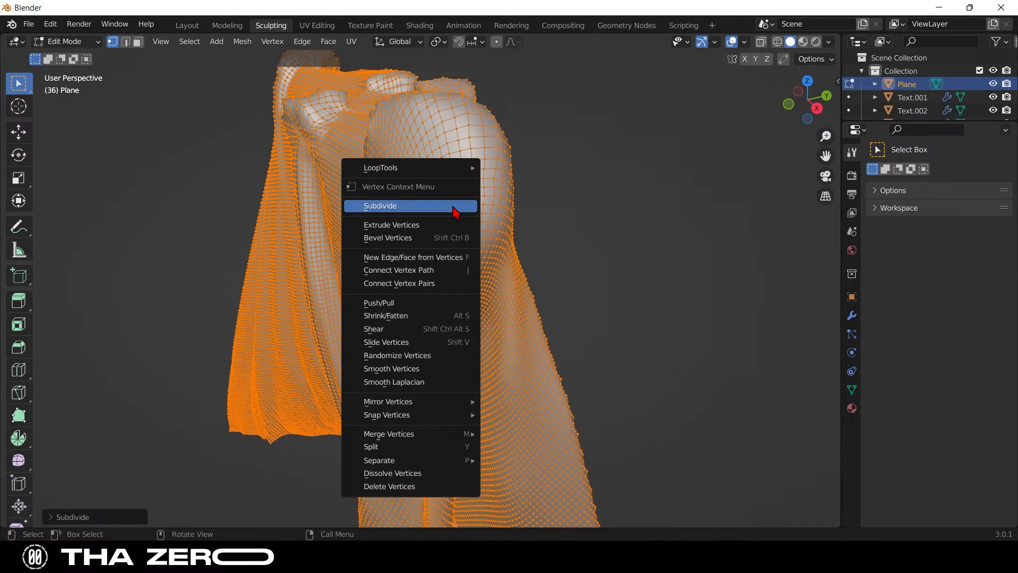
left_click(454, 208)
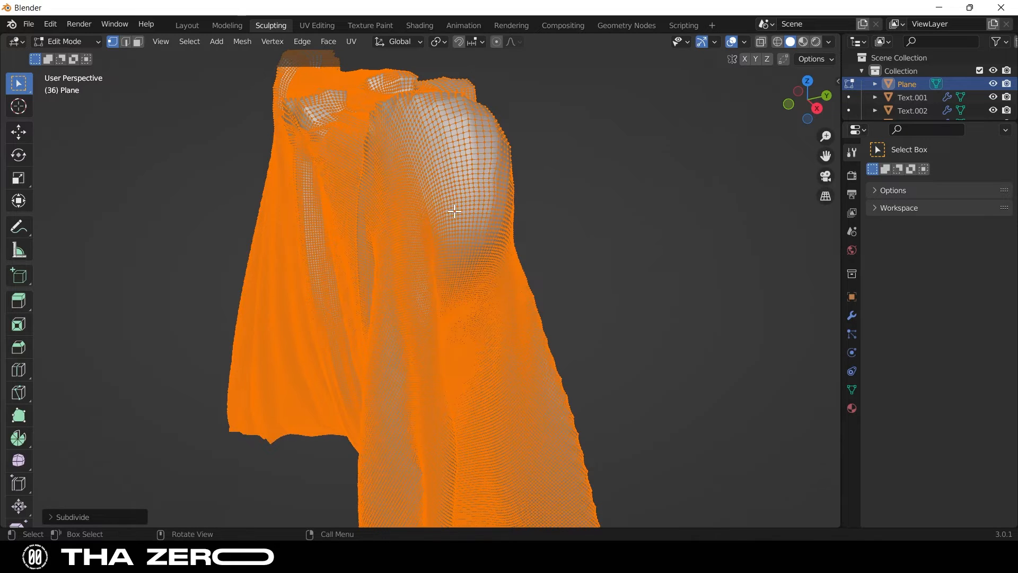
Return to Sculpt Mode and carve fold lines into the draped cloth beside the S with the Crease brush
key("Tab")
left_click_drag(473, 193, 435, 218)
left_click_drag(499, 286, 539, 526)
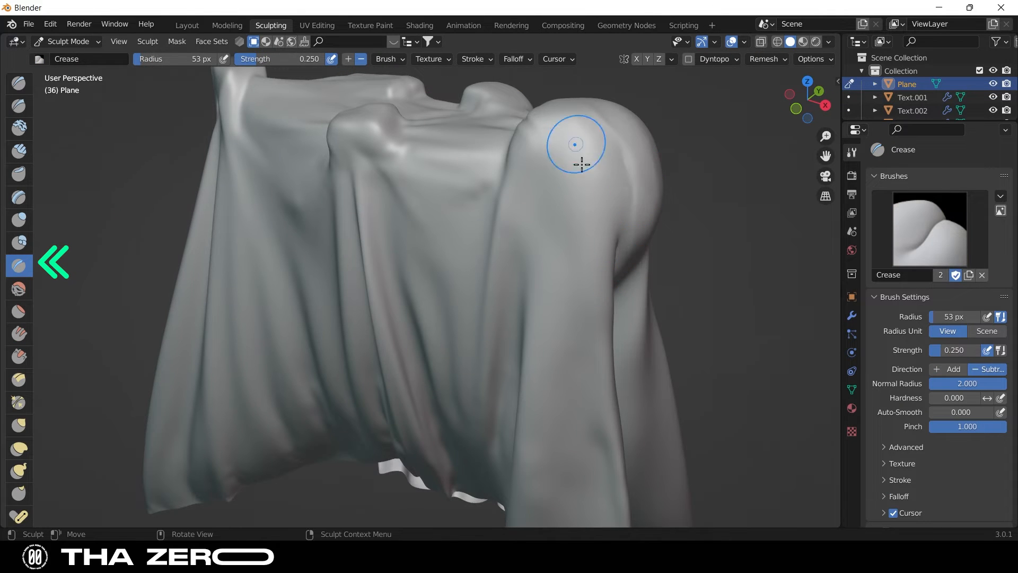
left_click_drag(629, 222, 537, 355)
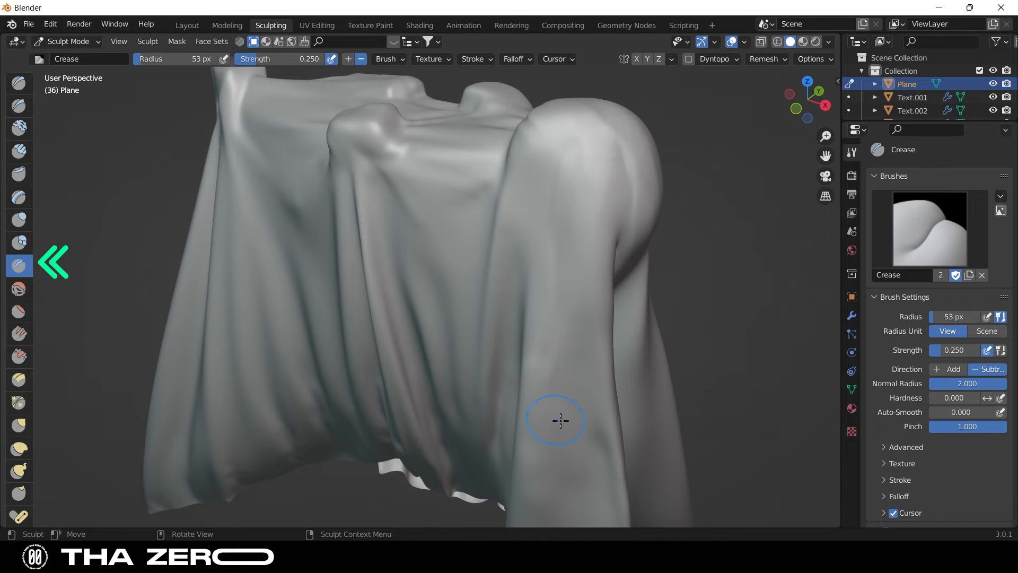
scroll(580, 291, "down", 2)
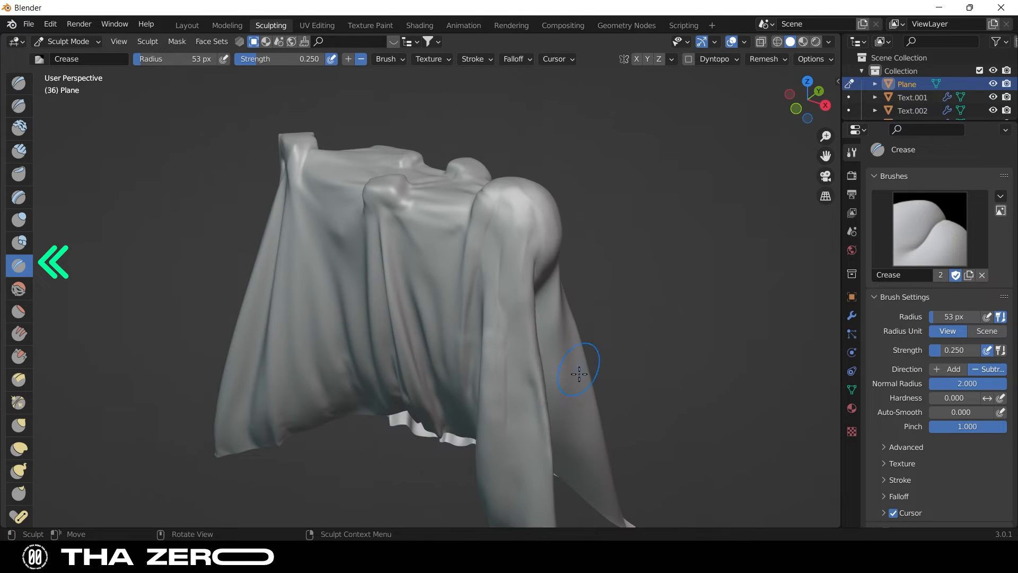
scroll(499, 208, "up", 4)
left_click_drag(466, 207, 466, 211)
Add a sphere empty in the Layout workspace, raise it about 1.41 m to the lettering, and scale it to about 0.714
mouse_move(808, 100)
left_mouse_down()
mouse_move(765, 99)
mouse_move(885, 99)
mouse_move(775, 104)
left_mouse_up()
key("shift+a")
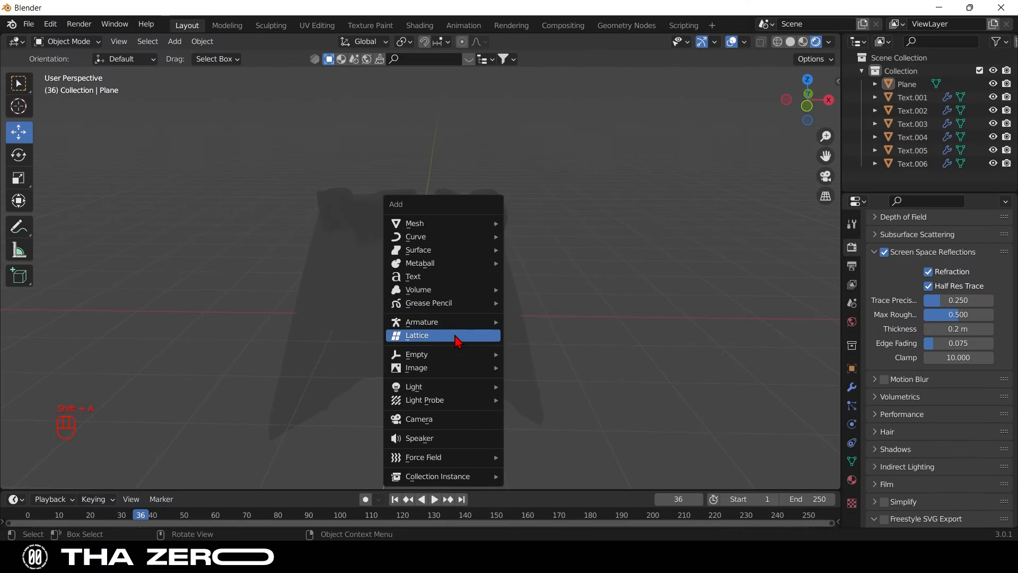
mouse_move(446, 355)
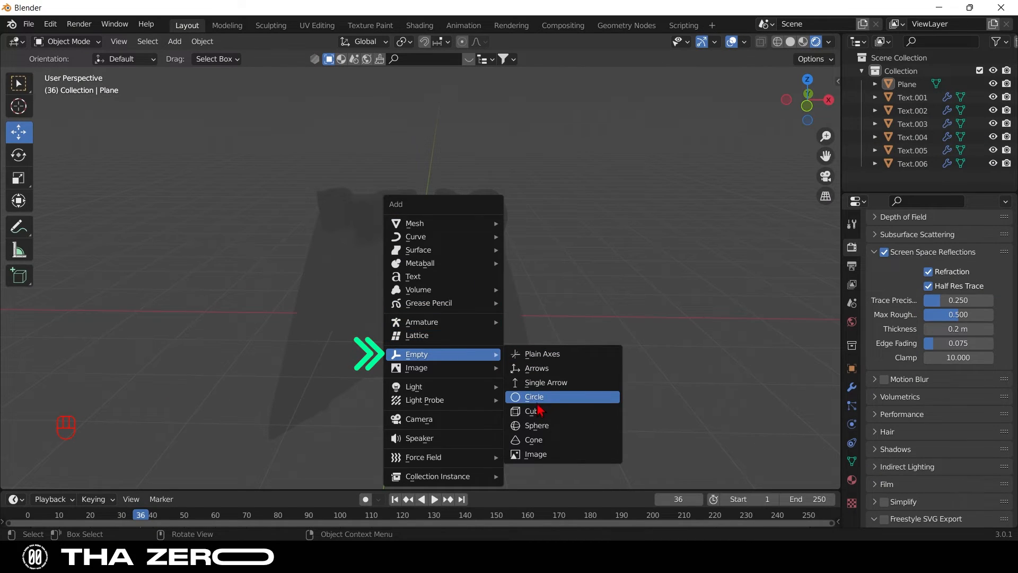
left_click(541, 426)
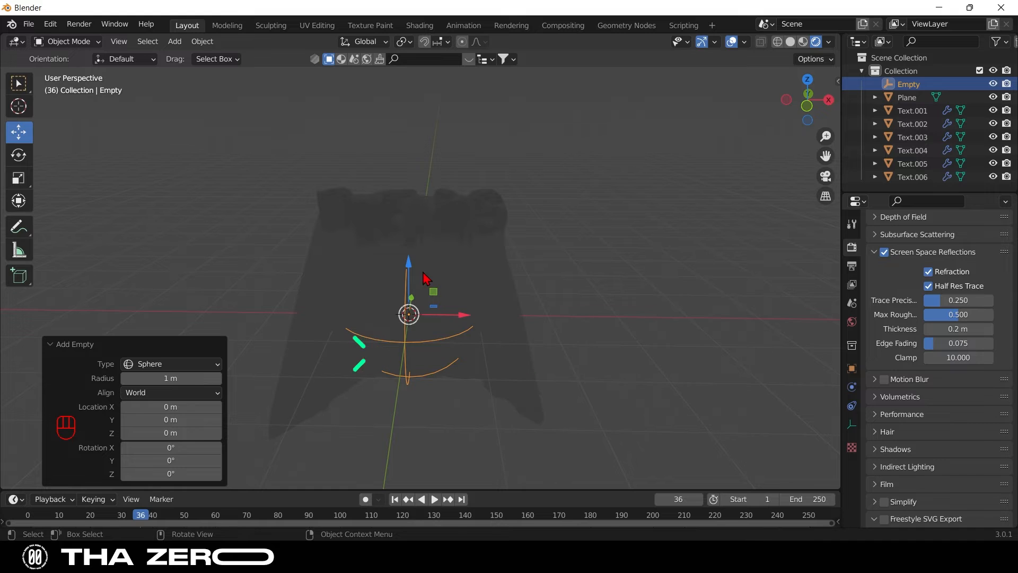
left_click_drag(411, 267, 446, 221)
key("s")
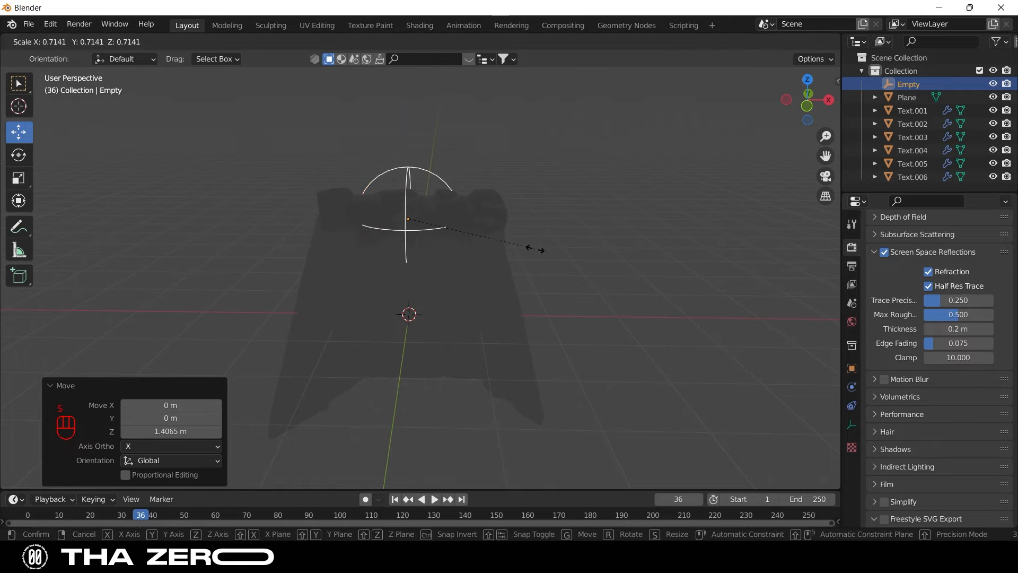
left_click(496, 239)
Add an area light and place it beside the cloth along positive X, raised about 2.25 m
key("shift+a")
mouse_move(493, 261)
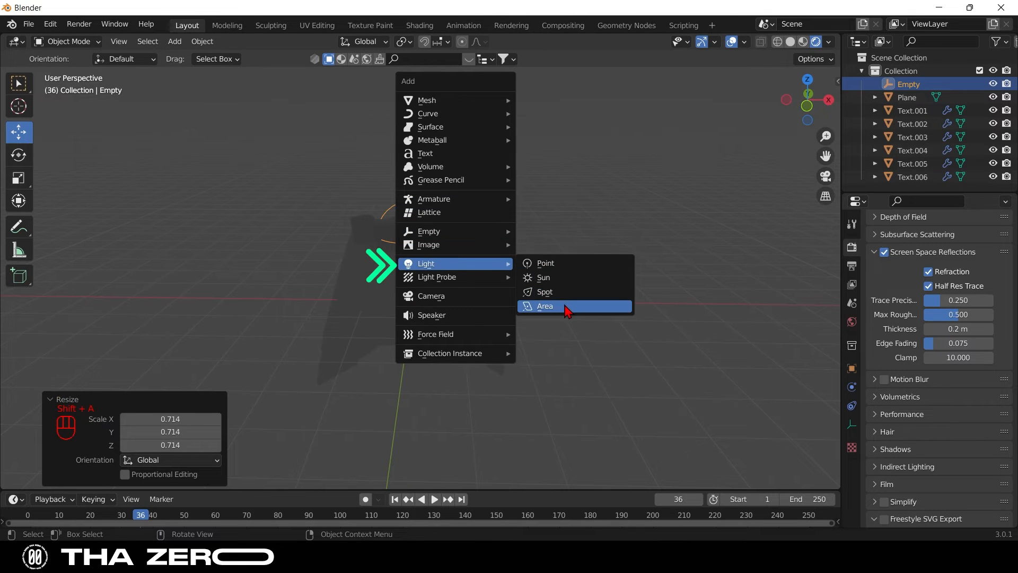
left_click(565, 304)
left_click_drag(469, 304, 696, 272)
left_click_drag(635, 243, 663, 141)
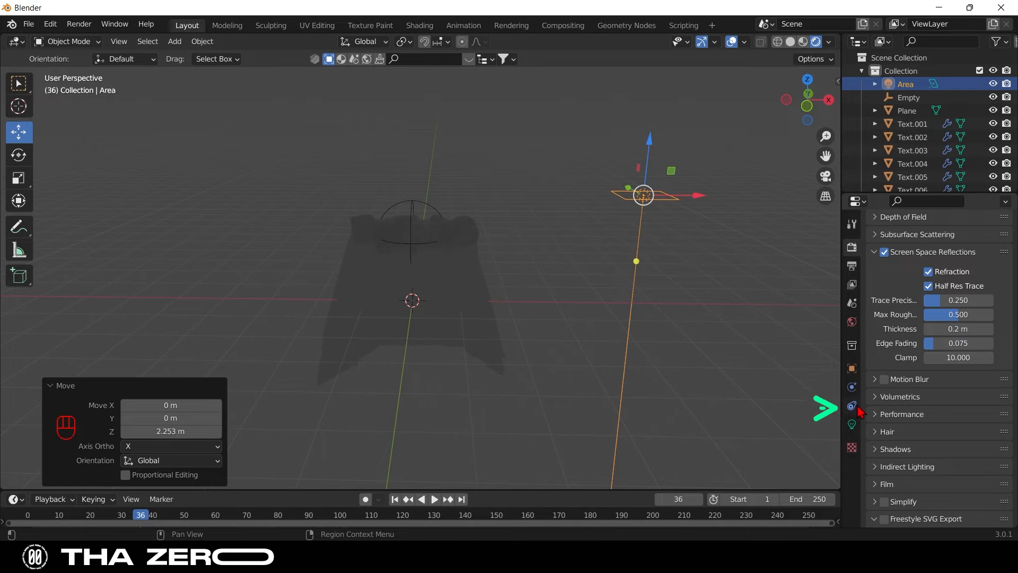
Give the area light a Track To constraint that targets the sphere empty
left_click(852, 388)
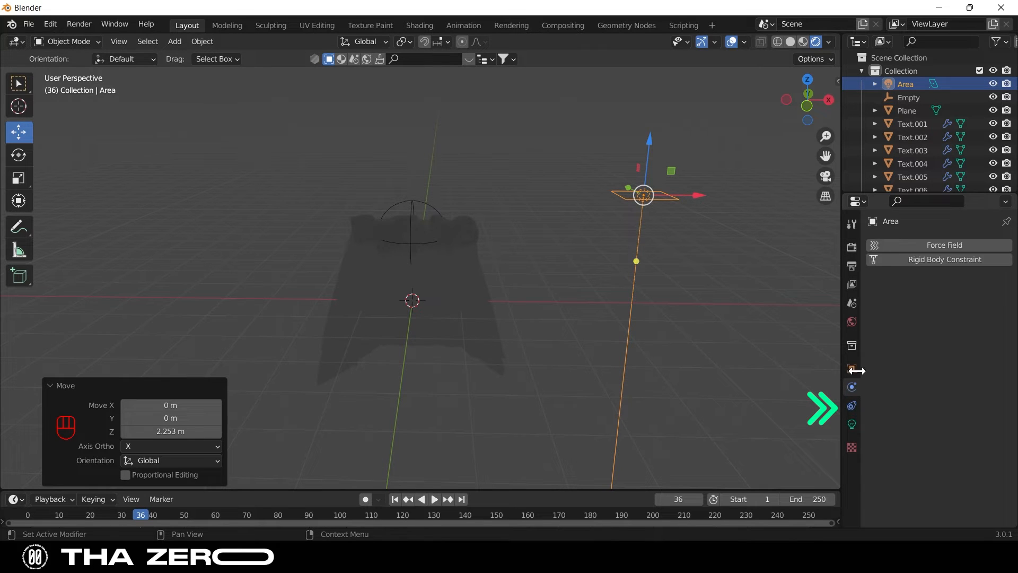
left_click(852, 405)
left_click(902, 245)
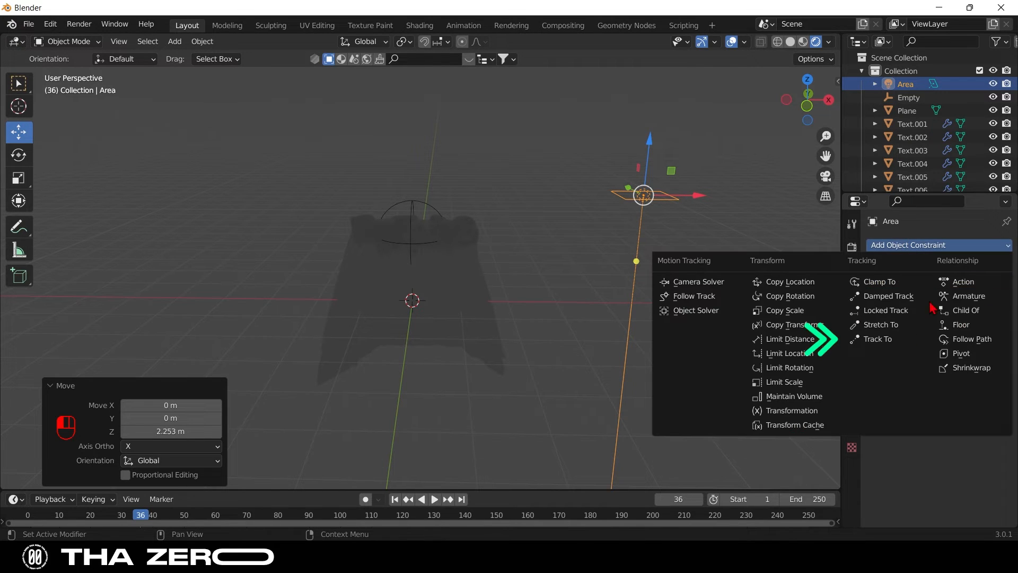
left_click(878, 339)
left_click(987, 286)
left_click(423, 196)
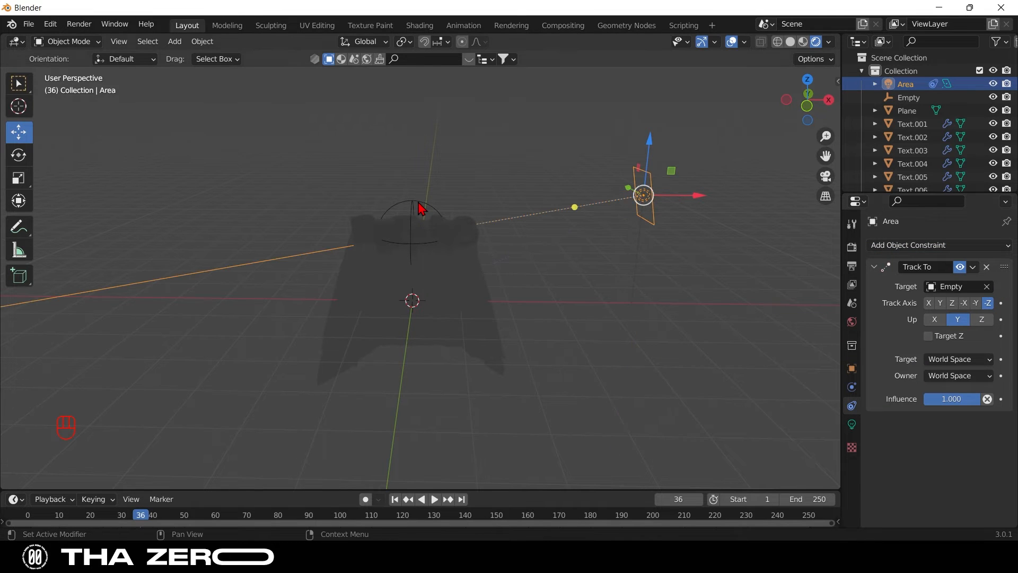
left_click(19, 83)
left_click(427, 215)
key("g")
left_click(440, 223)
Move the area light to the D side of the lettering, about -7.87 m in X, -0.41 m in Y and -0.48 m in Z
left_click(642, 196)
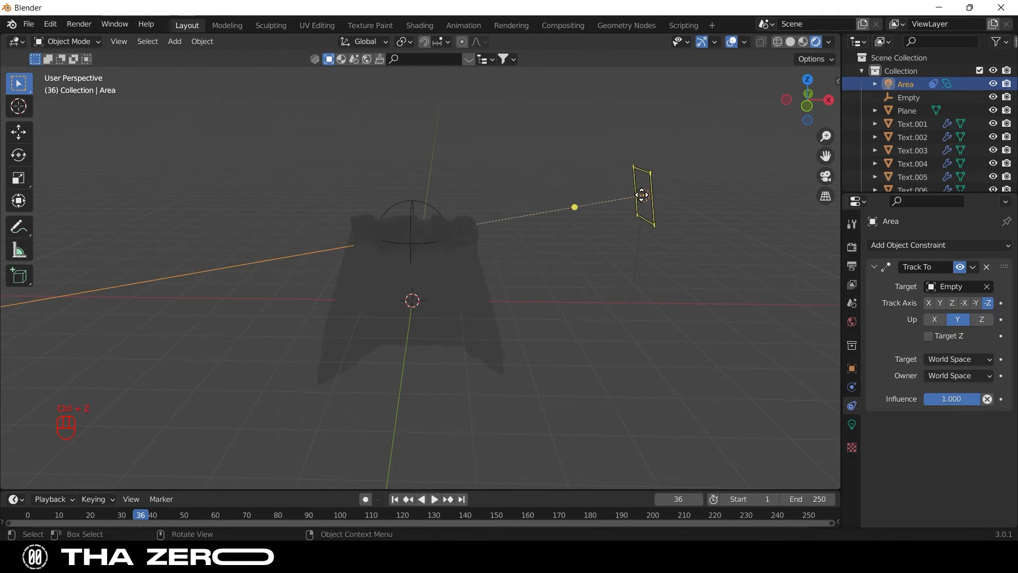
key("g")
left_click(243, 220)
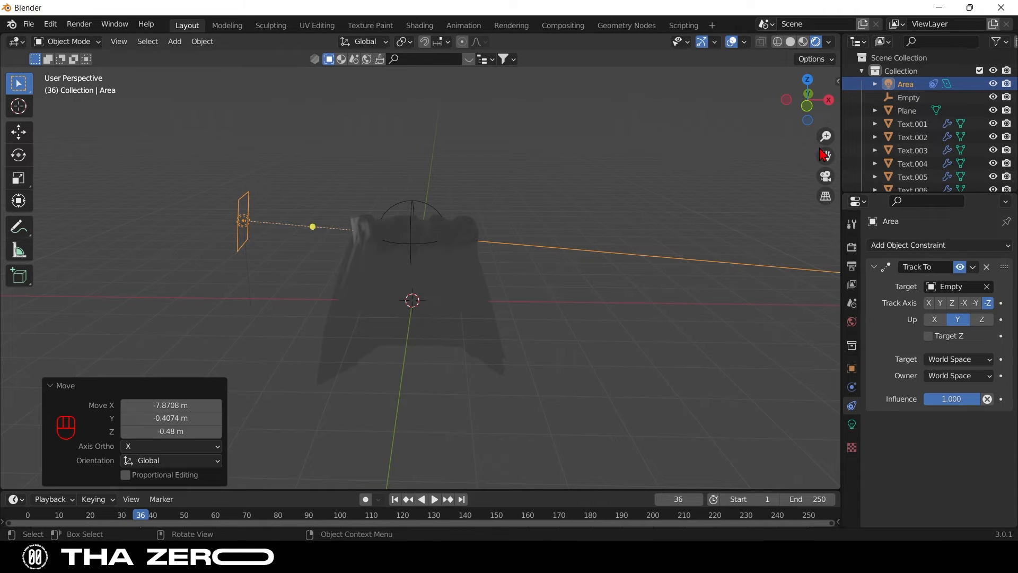
left_click(543, 207)
Add a cube empty, raise it along Z to the height of the lettering, and scale it down around the sphere empty
key("shift+a")
mouse_move(411, 206)
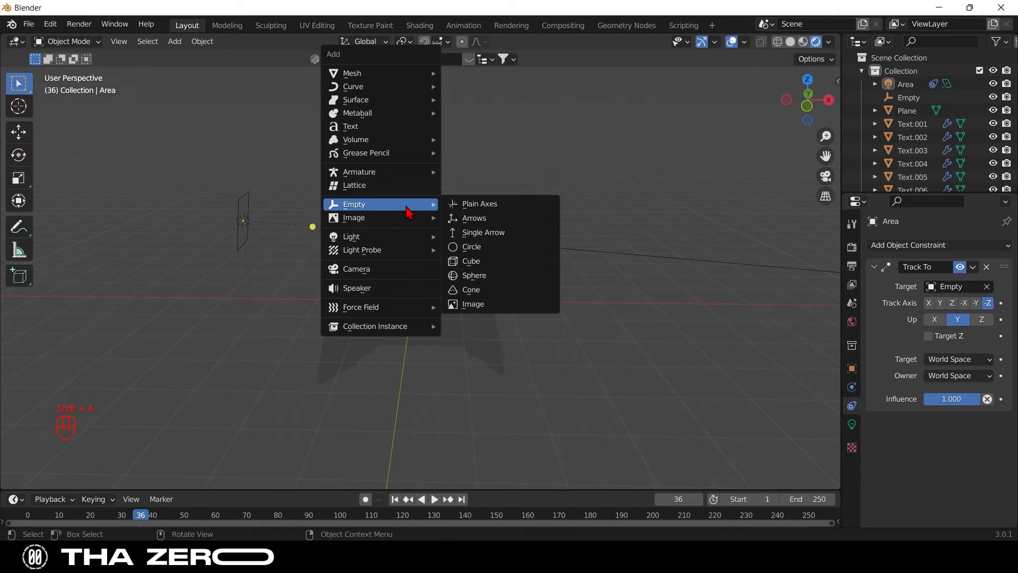
left_click(483, 263)
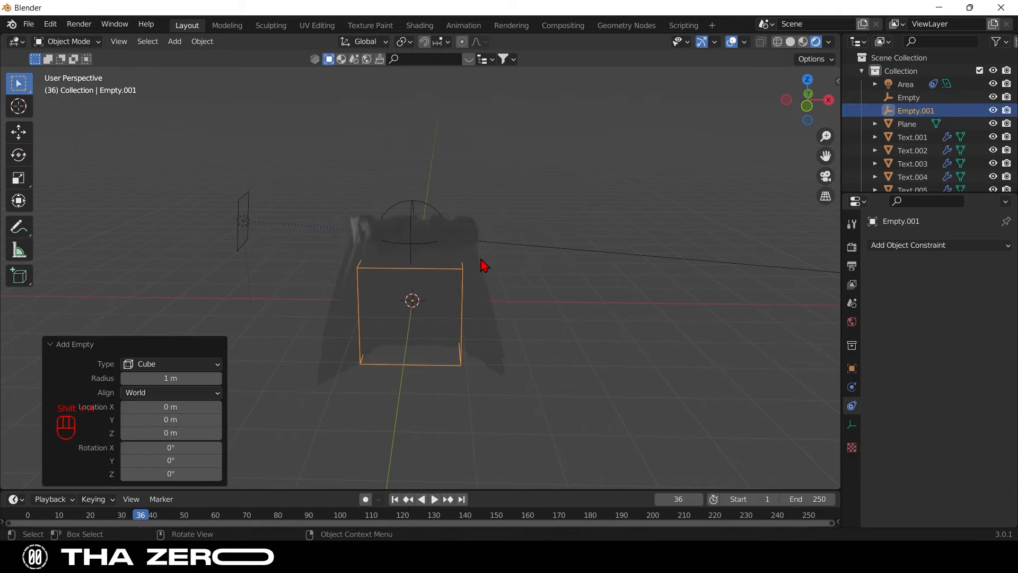
left_click(447, 277)
left_click(461, 278)
key("g")
key("z")
left_click(471, 203)
key("s")
left_click(562, 244)
Add a camera and move it about 6 m along negative Y in front of the cloth
middle_click_drag(564, 250, 480, 222)
key("shift+a")
left_click(469, 289)
key("g")
left_click(170, 244)
key("ctrl+z")
key("g")
key("y")
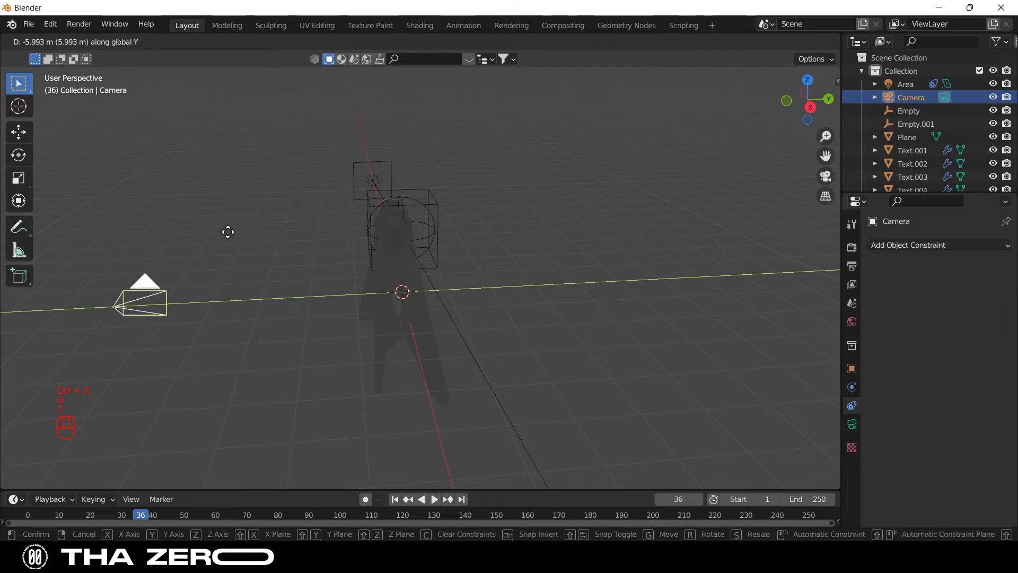
left_click(236, 236)
Give the camera a Track To constraint that targets the cube empty
left_click(911, 247)
left_click(880, 362)
left_click(439, 199)
Raise the camera along Z to roughly the height of the lettering
left_click(104, 310)
key("ctrl+z")
key("g")
key("z")
left_click(107, 228)
Split the 3D viewport into two side-by-side views and show the active camera's view in the new one
left_click_drag(838, 35, 382, 85)
left_click(125, 44)
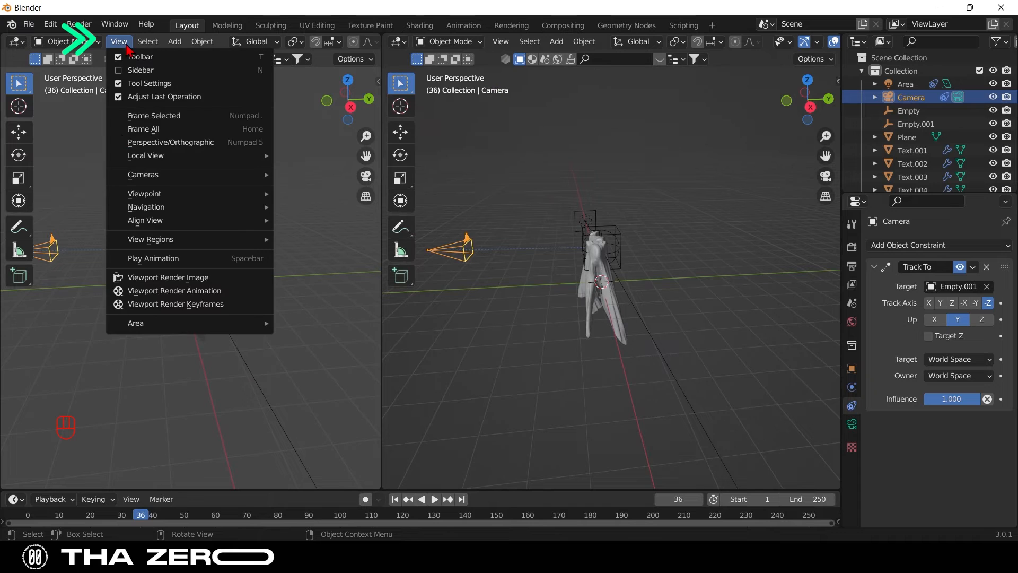
mouse_move(139, 175)
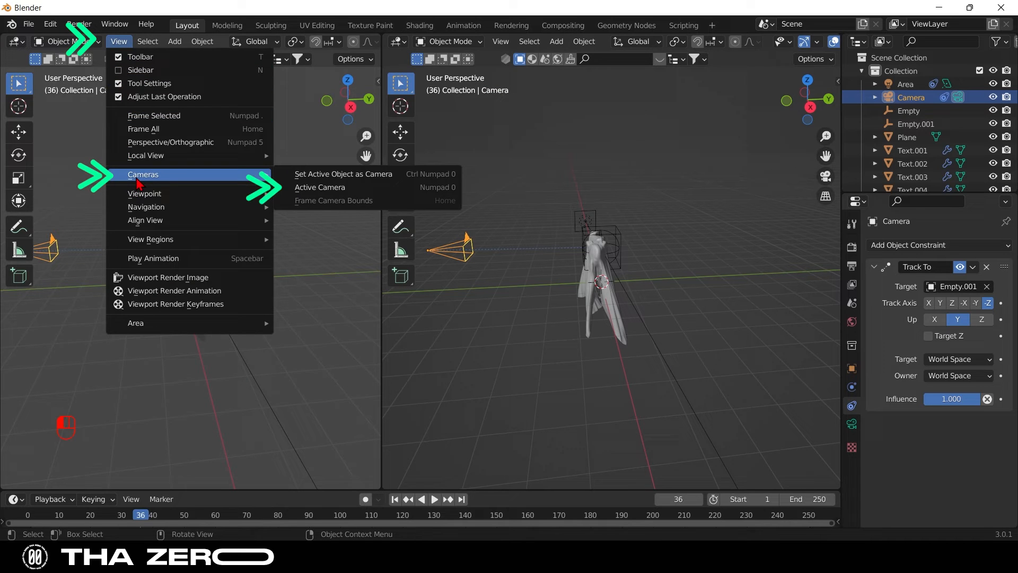
left_click(366, 193)
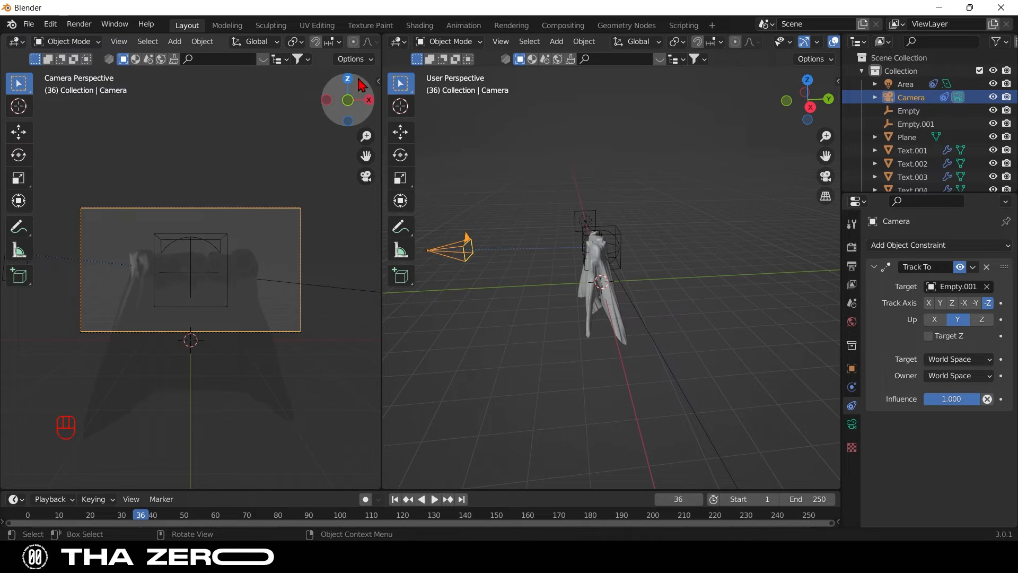
Hide the gizmos, overlays and toolbar in the camera viewport and enlarge the camera frame around the lettering
scroll(301, 48, "down", 5)
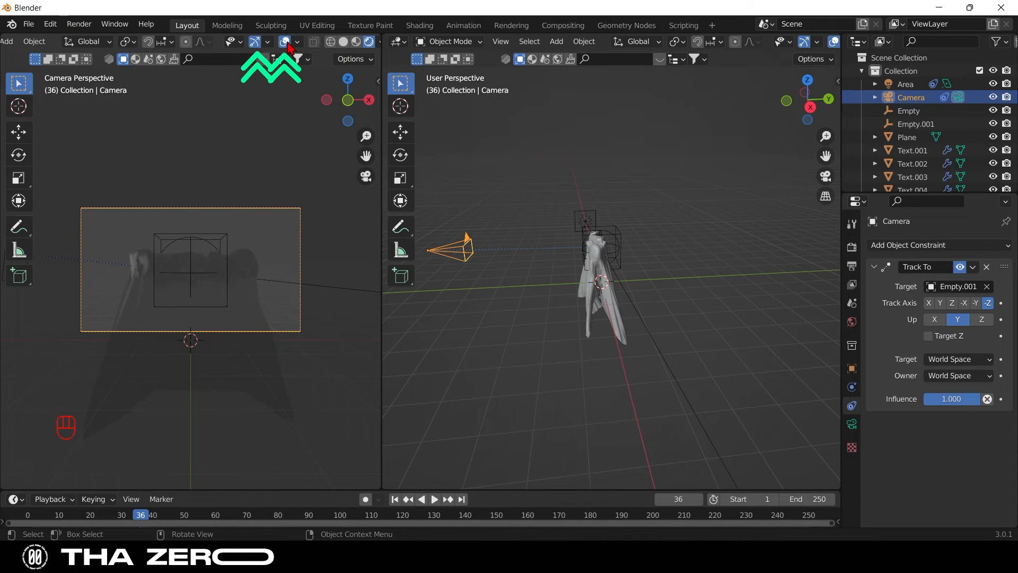
left_click(285, 42)
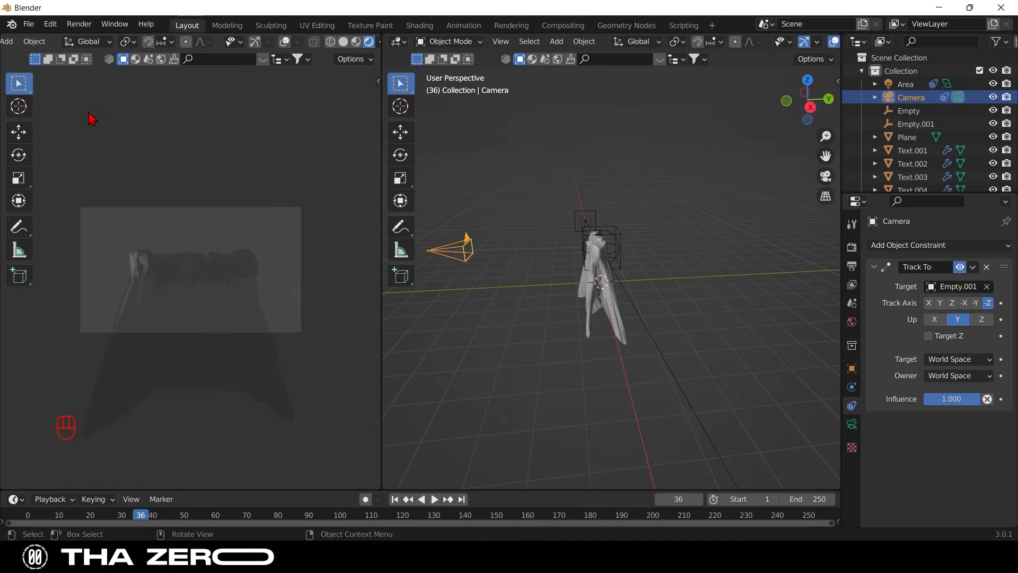
key("t")
scroll(212, 286, "up", 4)
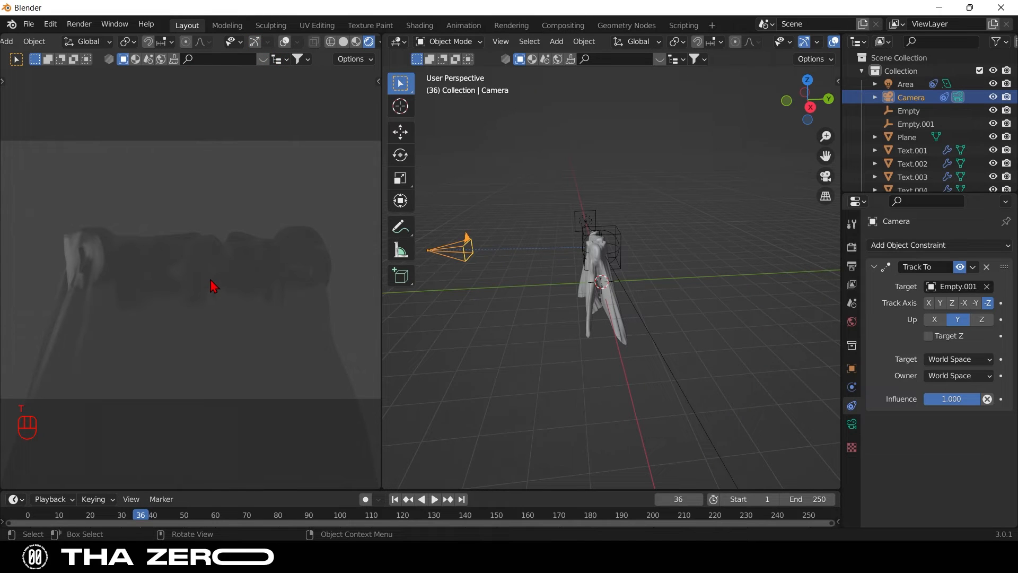
scroll(213, 285, "down", 1)
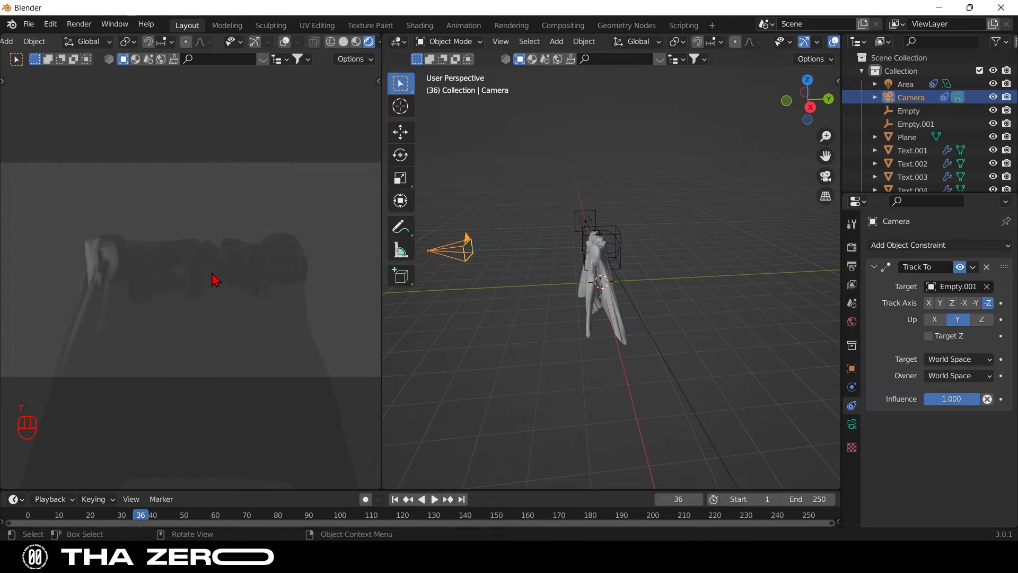
Set the world background strength to 0
middle_click_drag(530, 302, 545, 331)
scroll(526, 333, "down", 3)
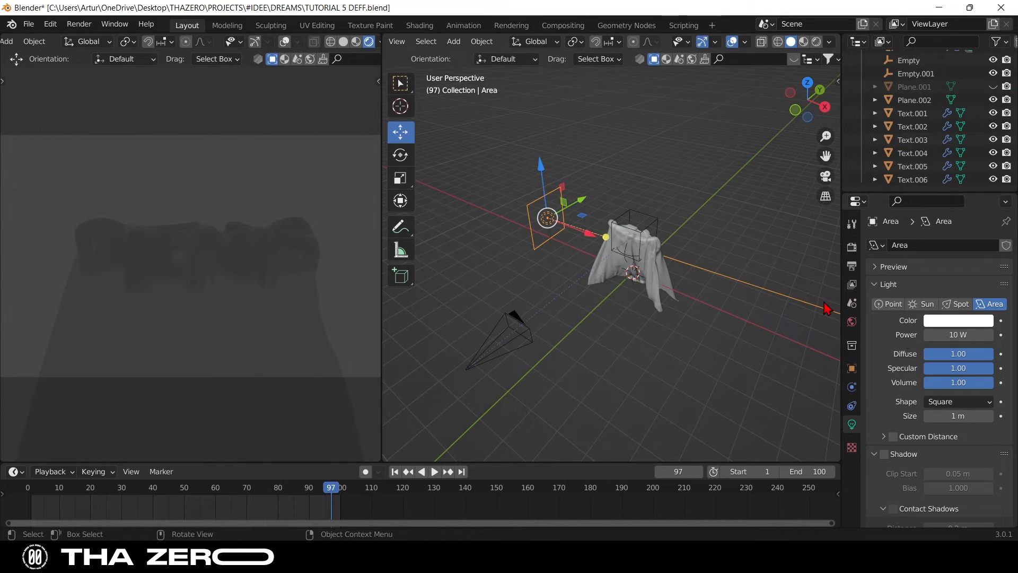
left_click(852, 322)
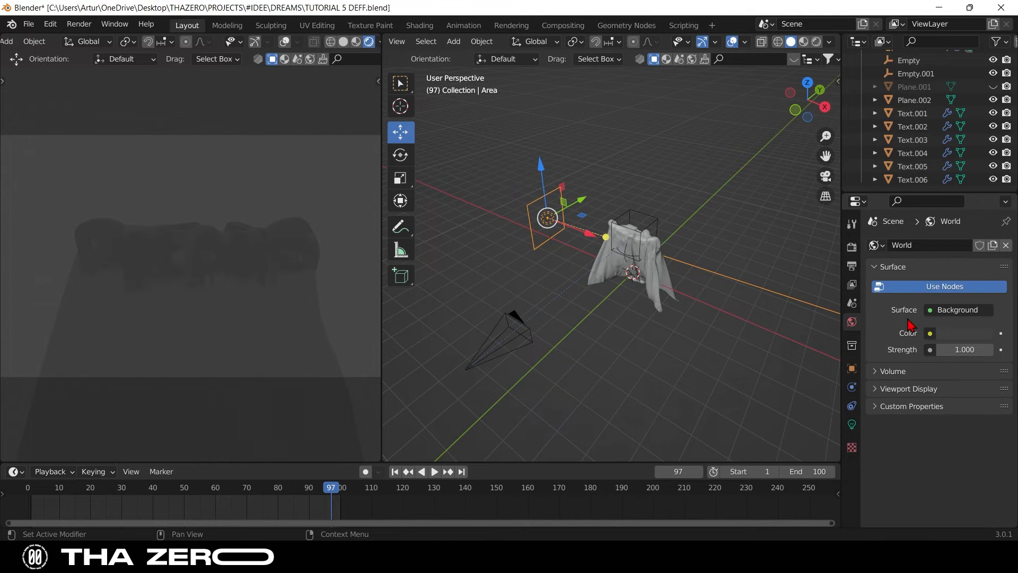
left_click(959, 349)
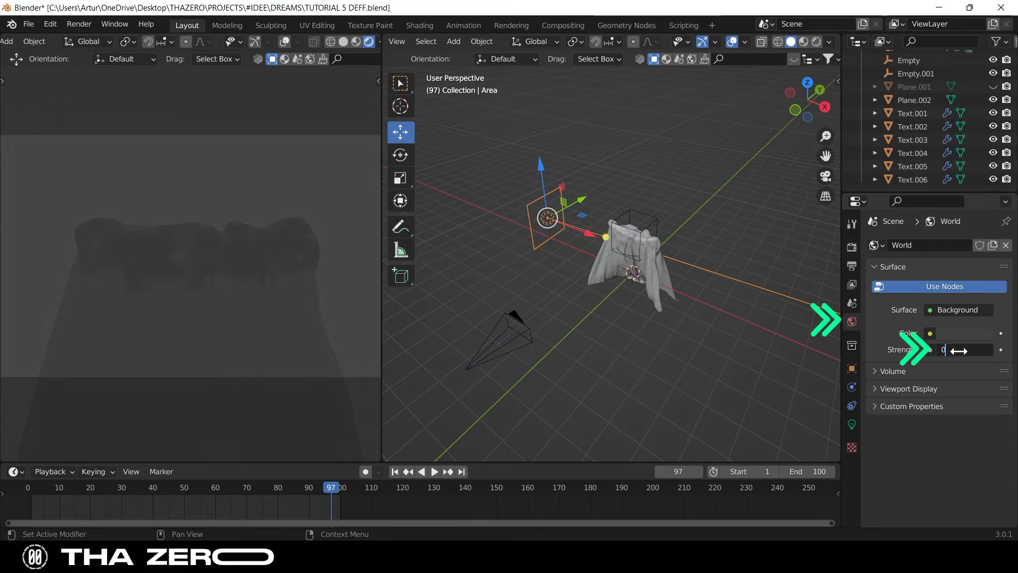
type("0")
key("Return")
Turn off Shadow for the area light and set its power to 10000 W
left_click(850, 429)
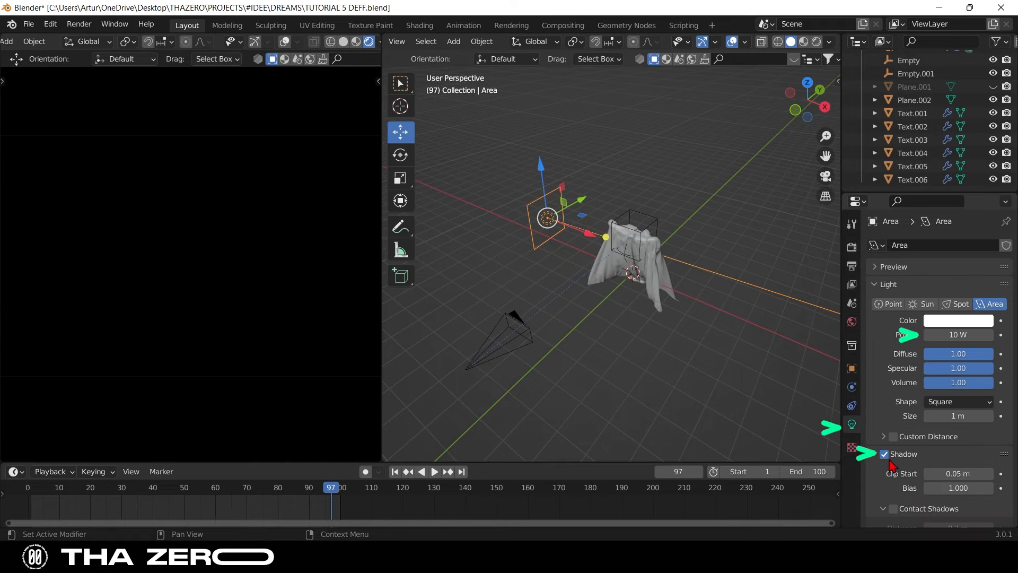
left_click(886, 456)
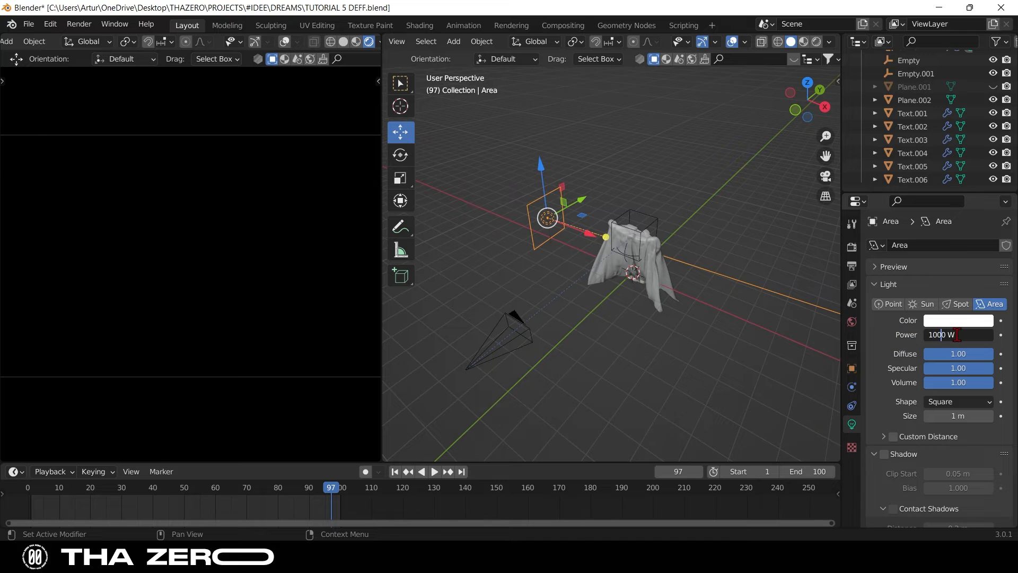
type("0")
key("Return")
Move the area light about 8.4 m farther away from the cloth along negative X
key("g")
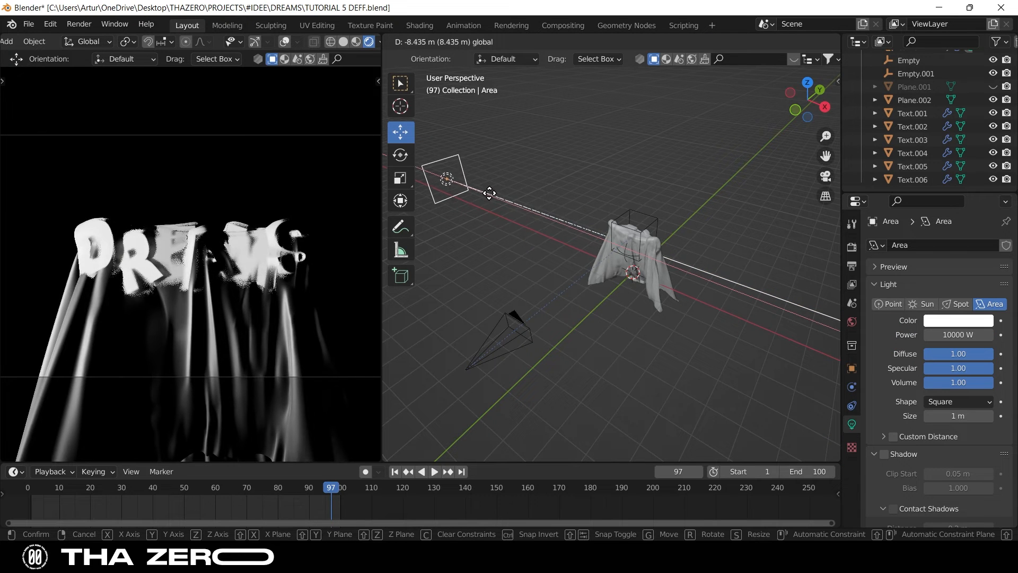
left_click(490, 193)
scroll(596, 259, "down", 2)
middle_click_drag(586, 260, 618, 261)
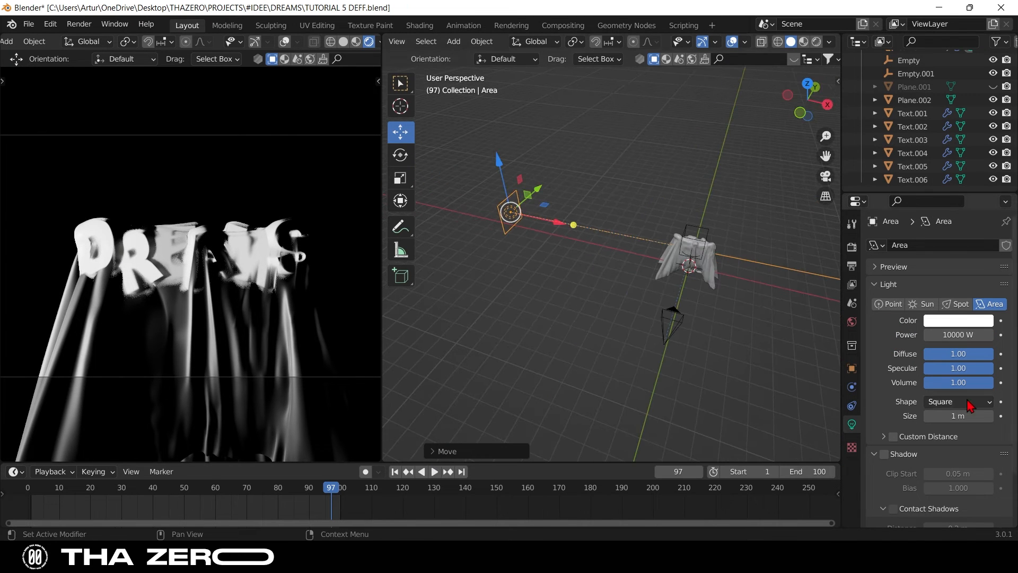
Change the area light's shape to Disk and scale it up to several times its size
left_click(970, 405)
left_click(952, 454)
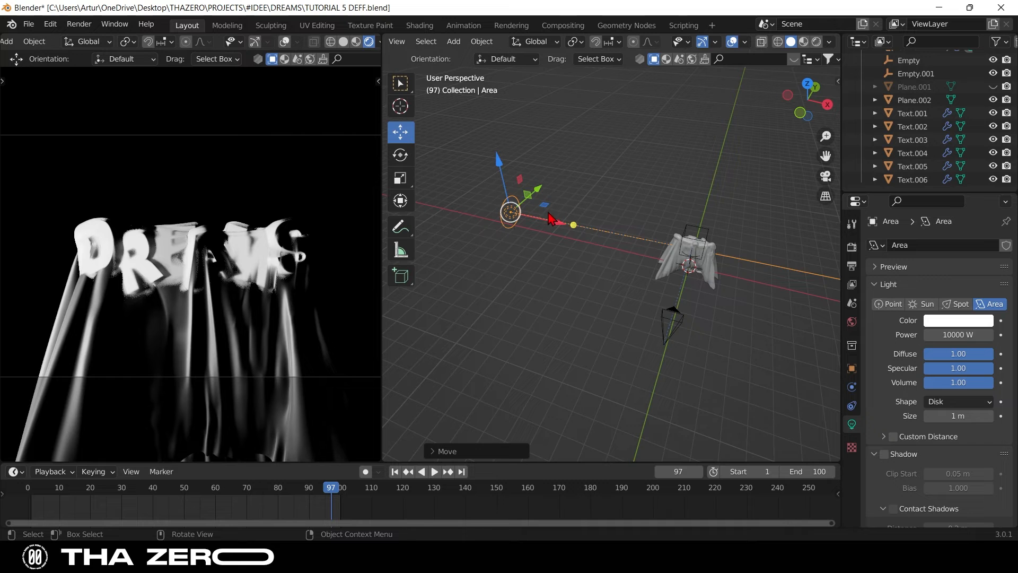
key("s")
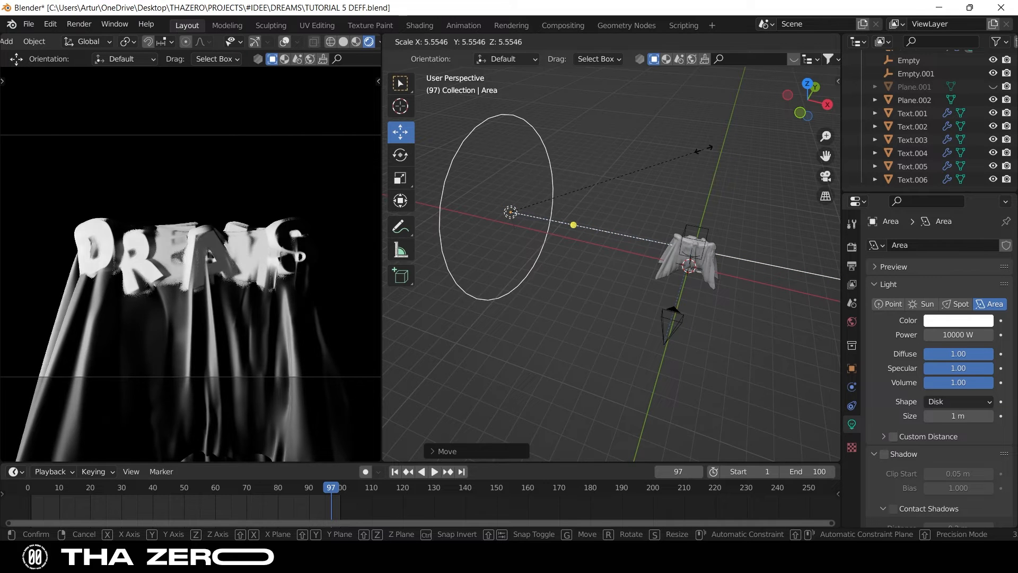
left_click(522, 221)
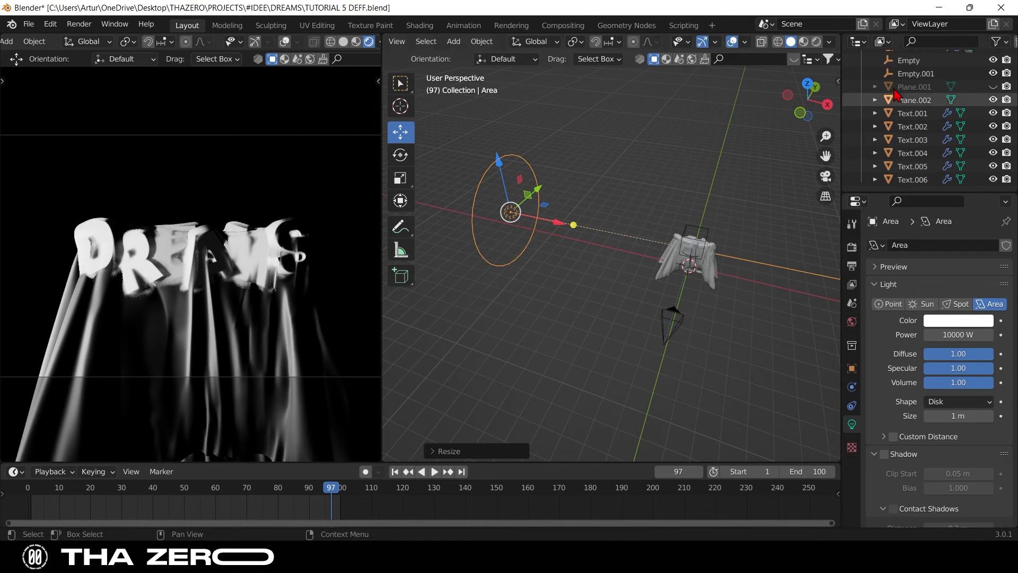
Duplicate the disk area light and center the copy on the cloth along X
scroll(520, 222, "down", 3)
key("shift+d")
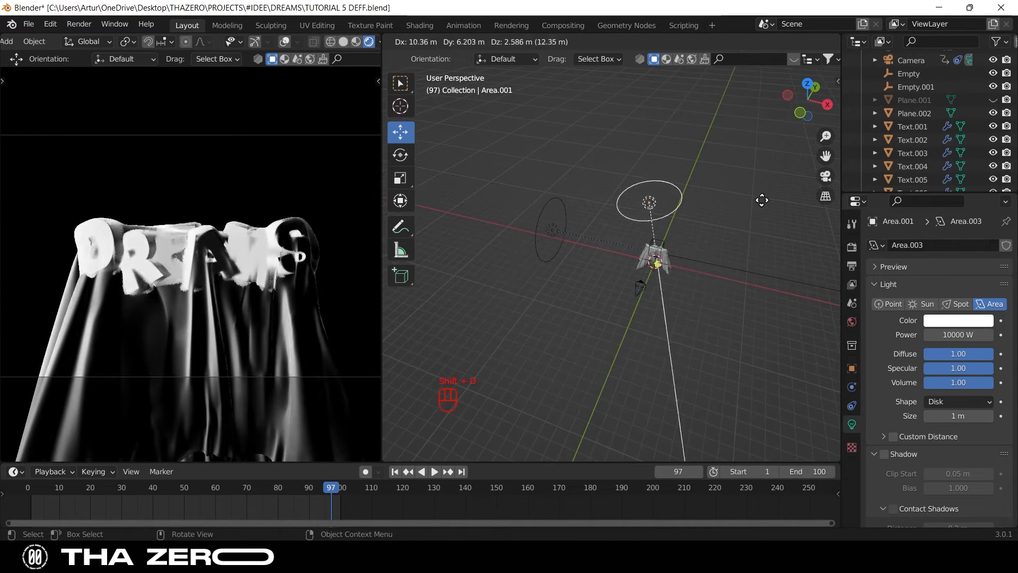
left_click(815, 256)
middle_click_drag(815, 256, 791, 207)
left_click(806, 110)
left_click_drag(714, 314, 753, 314)
left_click_drag(693, 259, 693, 269)
Move the duplicated light behind and below the cloth along Y and Z, and scale it down
left_click(786, 99)
left_click_drag(631, 326, 536, 317)
left_click_drag(807, 101, 716, 143)
key("s")
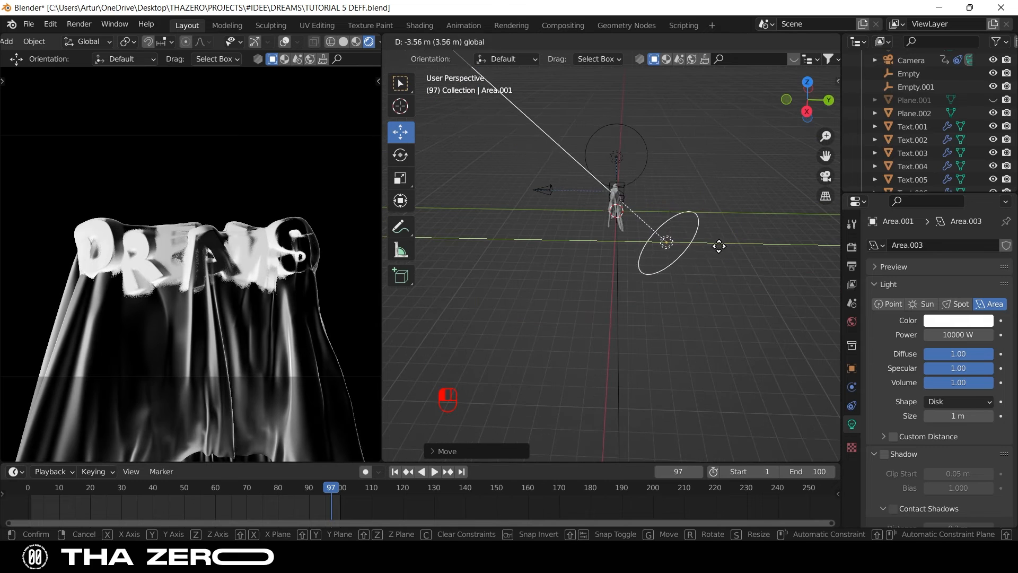
left_click(740, 274)
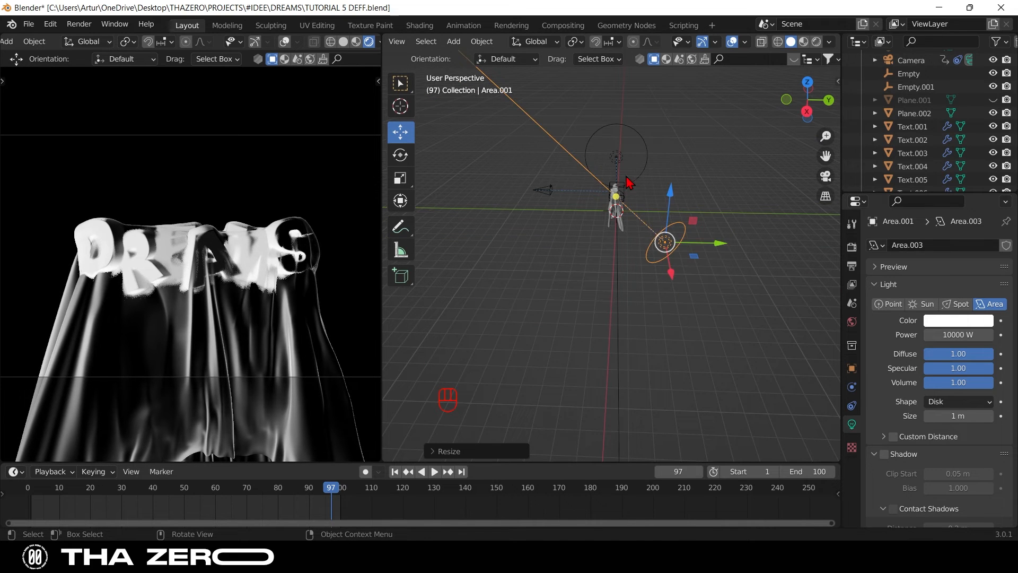
Move the original side area light toward the camera side along negative Y and raise it above the cloth
left_click(619, 158)
left_click_drag(670, 157, 620, 155)
left_click_drag(567, 105, 577, 68)
scroll(661, 180, "down", 1)
Duplicate the side area light onto the camera side and center the copy on the cloth along X
key("shift+d")
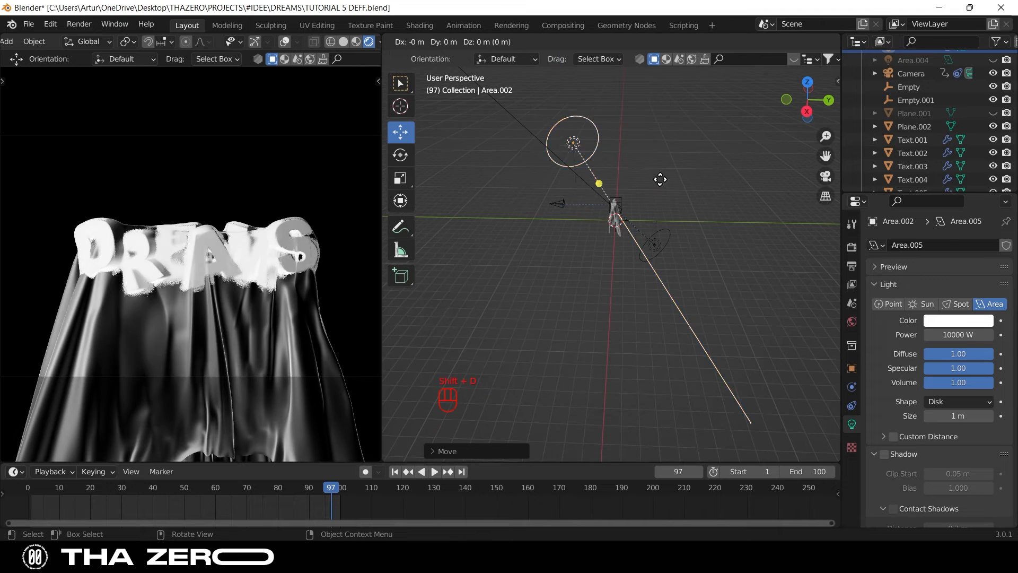
left_click(535, 249)
left_click(787, 100)
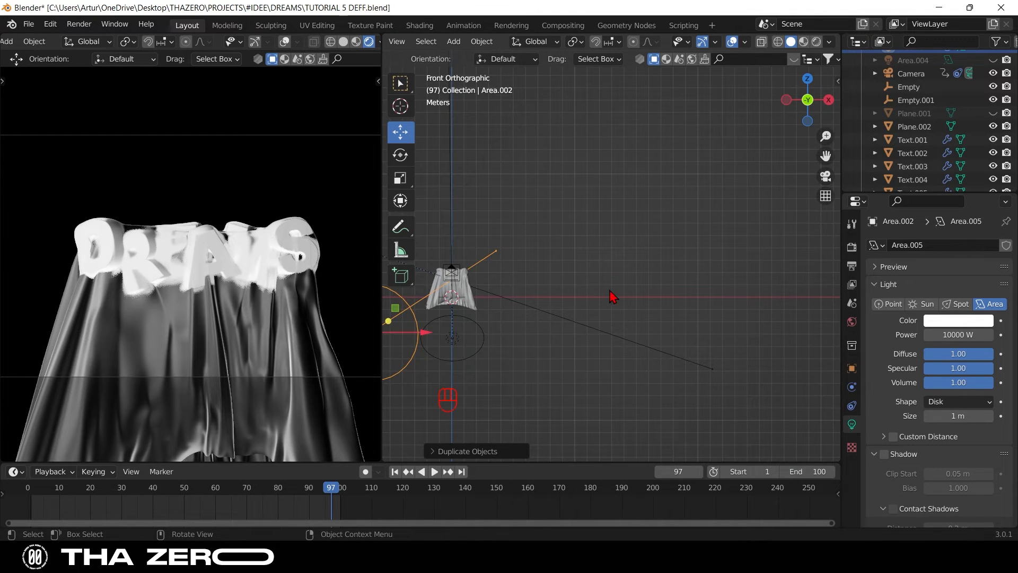
left_click_drag(819, 158, 982, 99)
key("g")
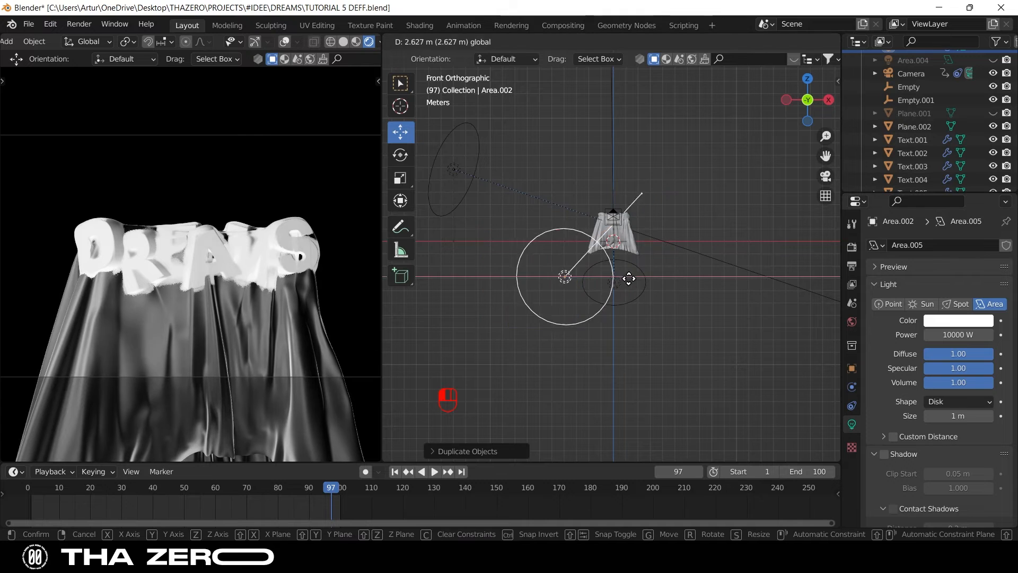
left_click_drag(669, 278, 672, 278)
Raise the duplicated front area light along Z from below the cloth
left_click_drag(614, 218, 616, 180)
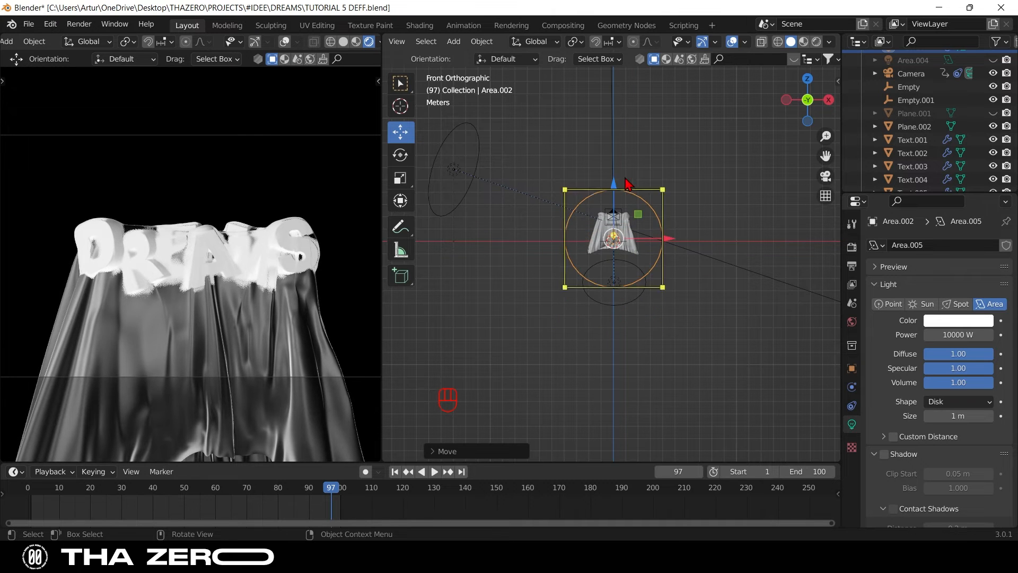
left_click(827, 99)
scroll(575, 261, "down", 3)
left_click_drag(433, 190, 444, 153)
left_click_drag(810, 108, 784, 109)
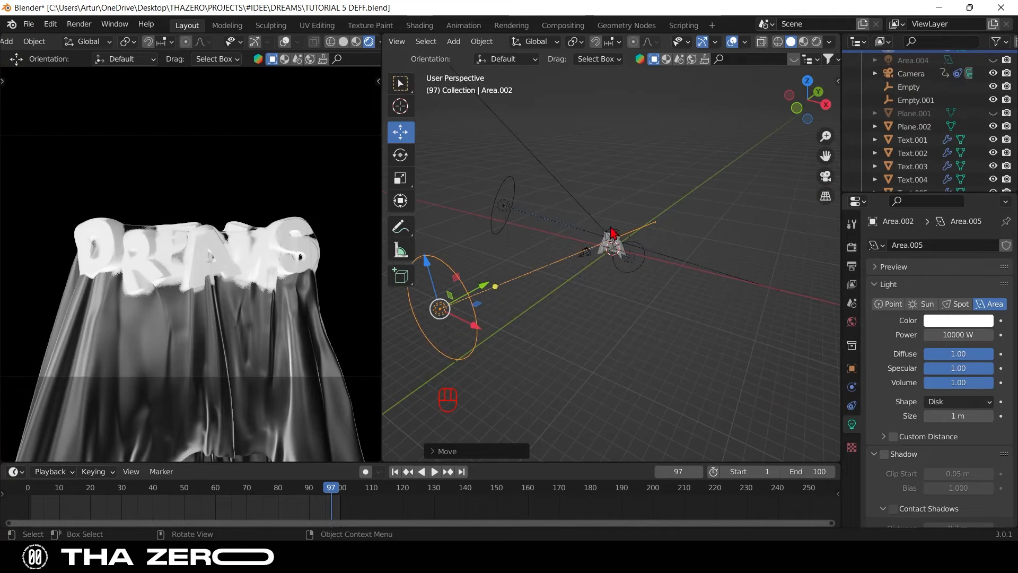
Add a plane mesh at the scene center and scale it up to about 15.8
key("shift+a")
mouse_move(596, 227)
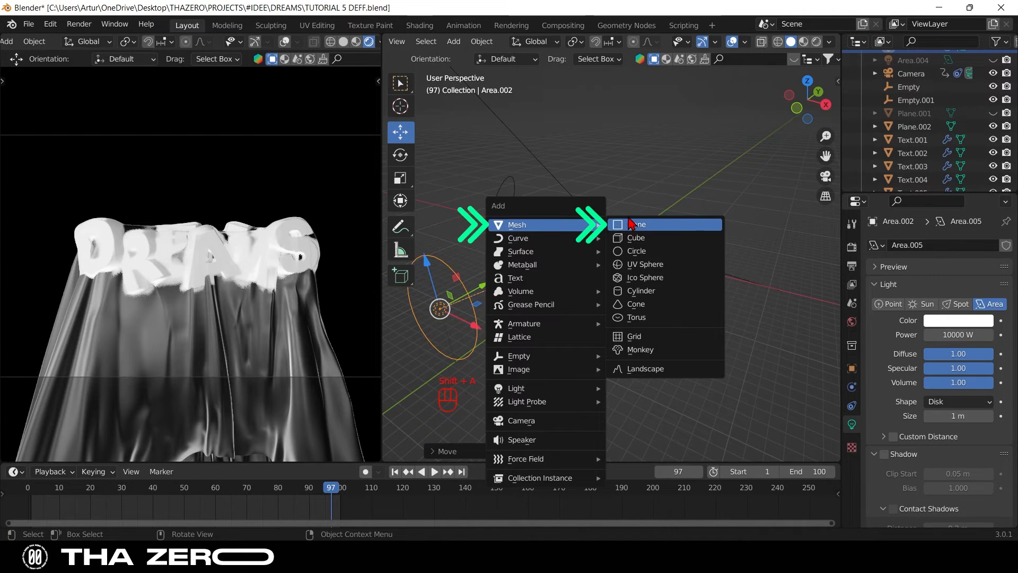
left_click(631, 224)
key("s")
left_click(861, 307)
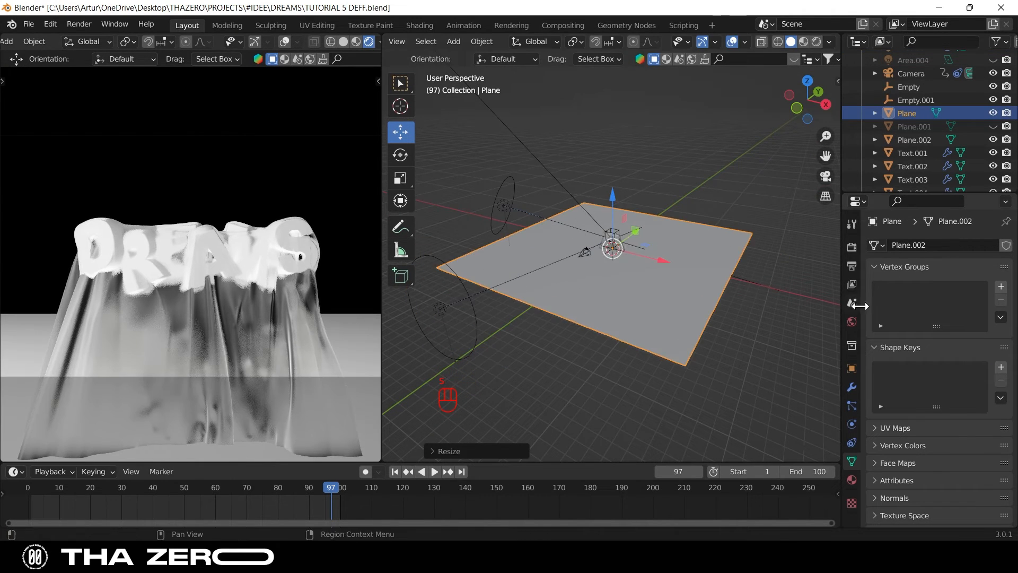
Rotate the large plane 90° about X and move it behind the cloth to about 20.17 m along Y
left_click(853, 368)
key("Return")
left_click(826, 104)
left_click_drag(670, 247, 814, 234)
left_click_drag(817, 95, 828, 112)
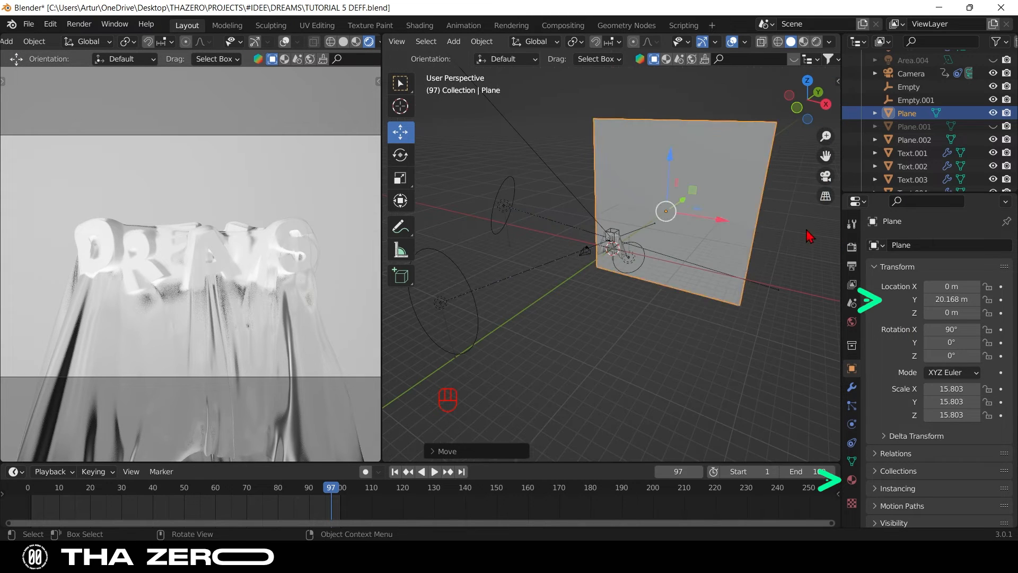
Give the backdrop plane a new material and set its surface shader to Glass BSDF
left_click(853, 479)
left_click(968, 301)
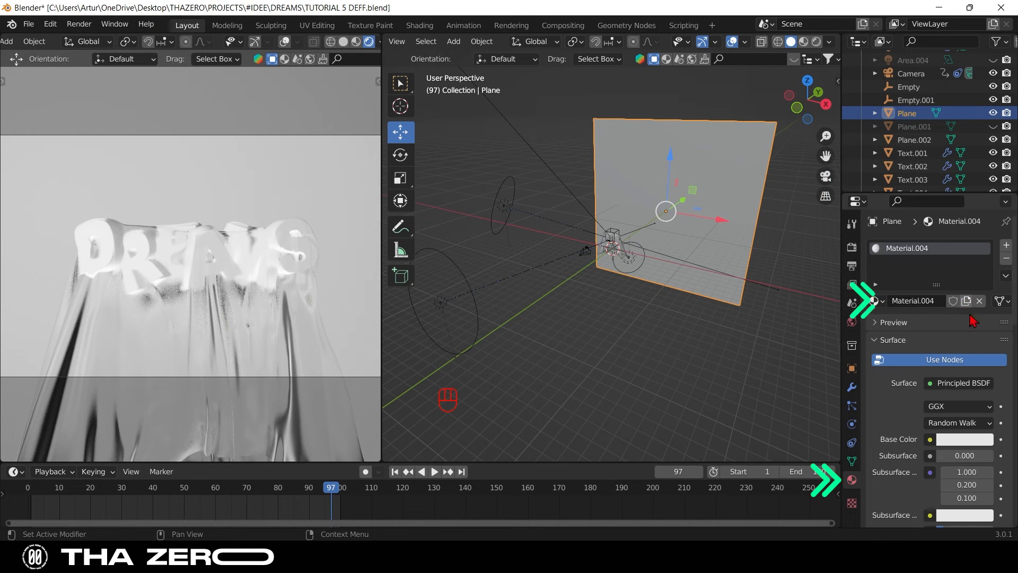
left_click(961, 383)
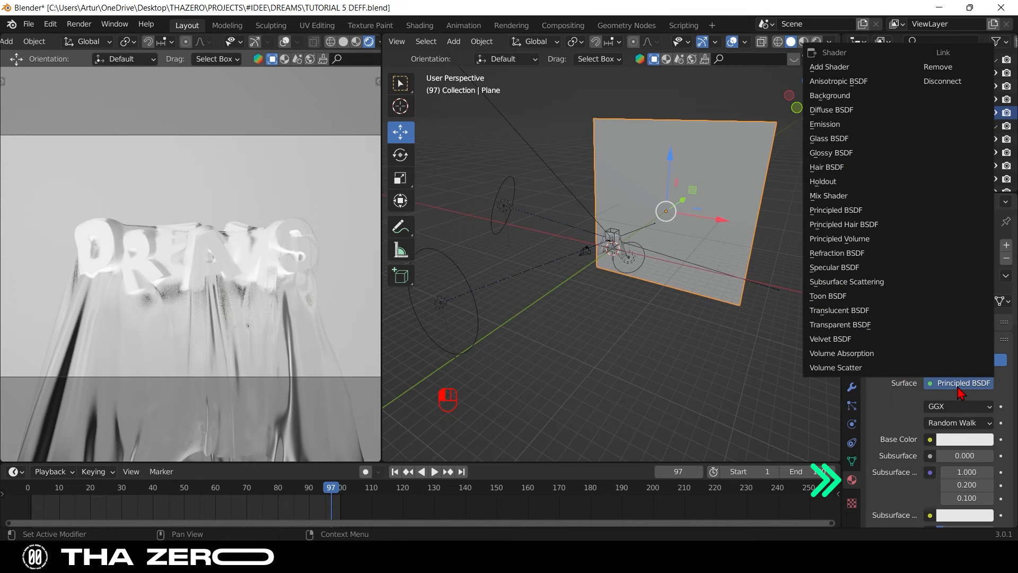
left_click(847, 139)
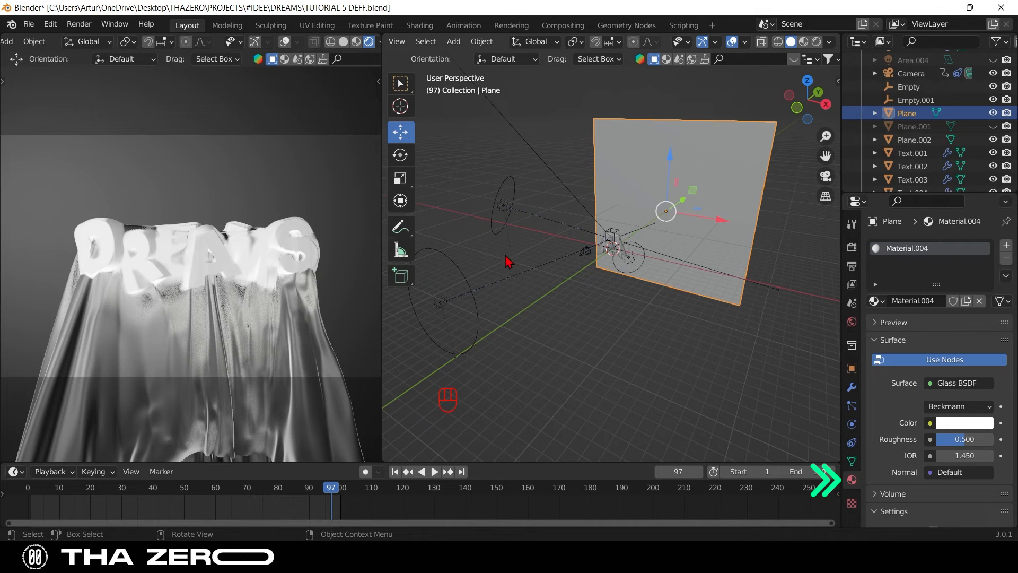
Add an area light, rotate it 90° about X, and move it to about 10.17 m along Y between cloth and backdrop
left_click_drag(797, 116, 602, 289)
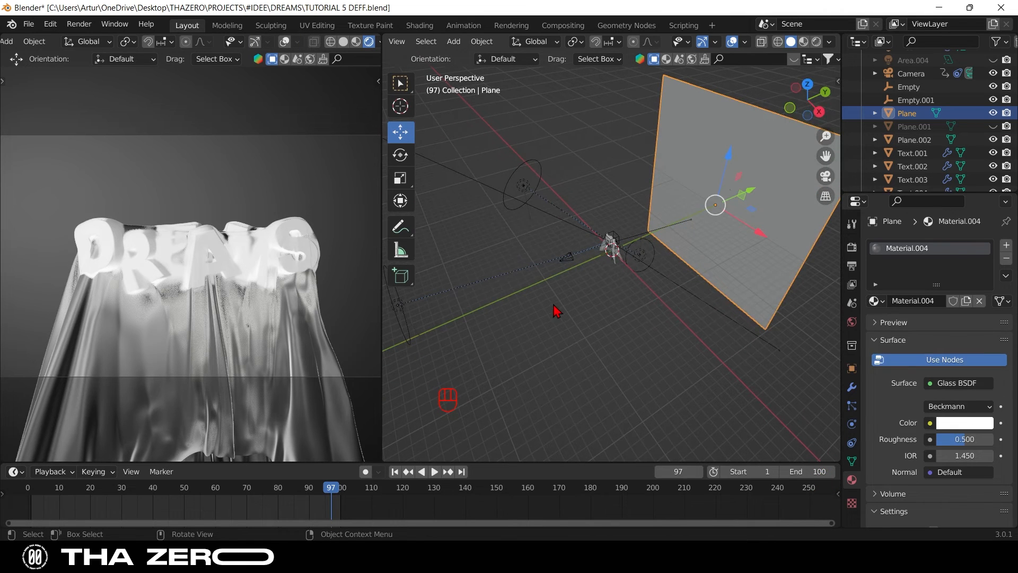
key("shift+a")
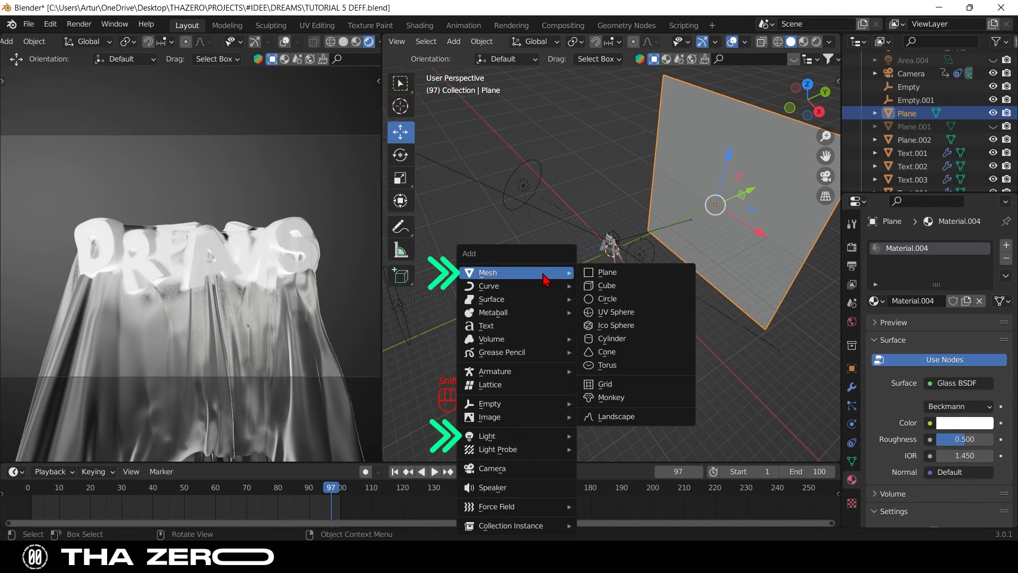
mouse_move(512, 439)
left_click(614, 476)
left_click_drag(651, 230, 722, 209)
left_click(818, 111)
left_click(852, 368)
left_click(953, 330)
left_click_drag(803, 106, 757, 154)
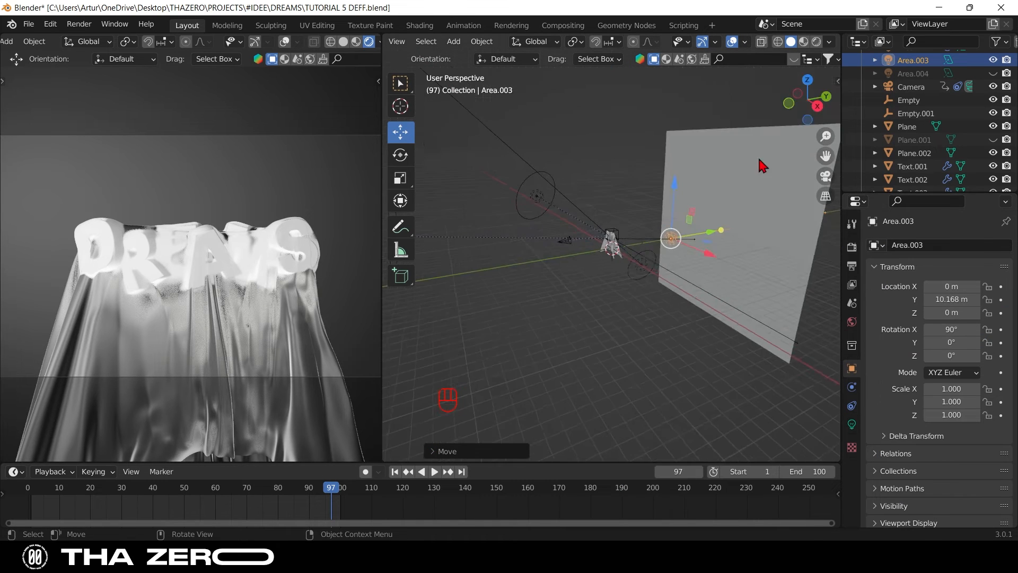
Scale up the area light facing the backdrop and increase its power
scroll(760, 181, "up", 4)
key("s")
left_click(797, 373)
left_click(852, 424)
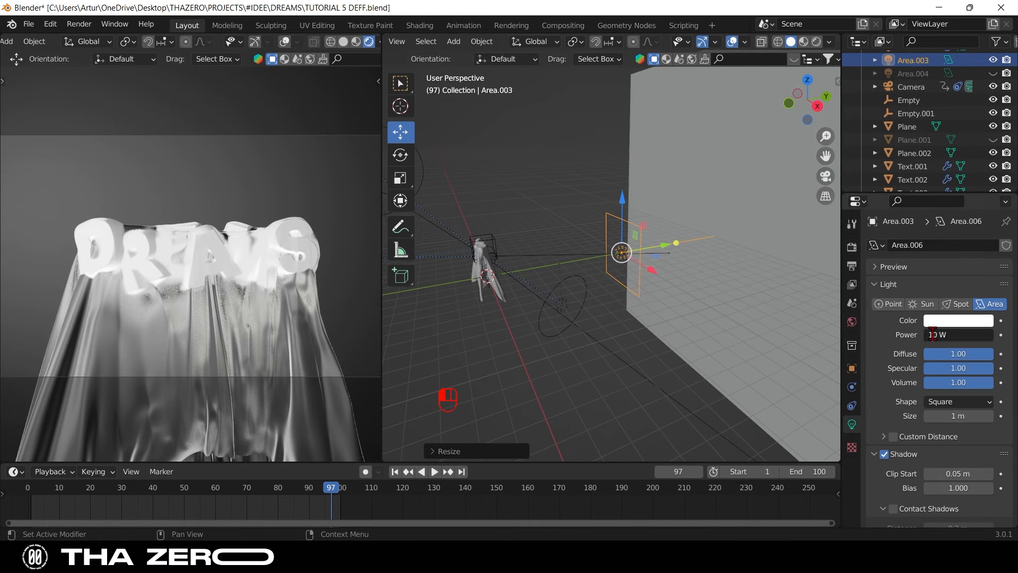
type("000")
key("Return")
type("0")
key("Return")
Adjust the backdrop light's position and set its shape to Disk
mouse_move(663, 245)
left_mouse_down()
mouse_move(732, 227)
mouse_move(656, 255)
mouse_move(667, 260)
left_mouse_up()
left_click(959, 402)
left_click(949, 446)
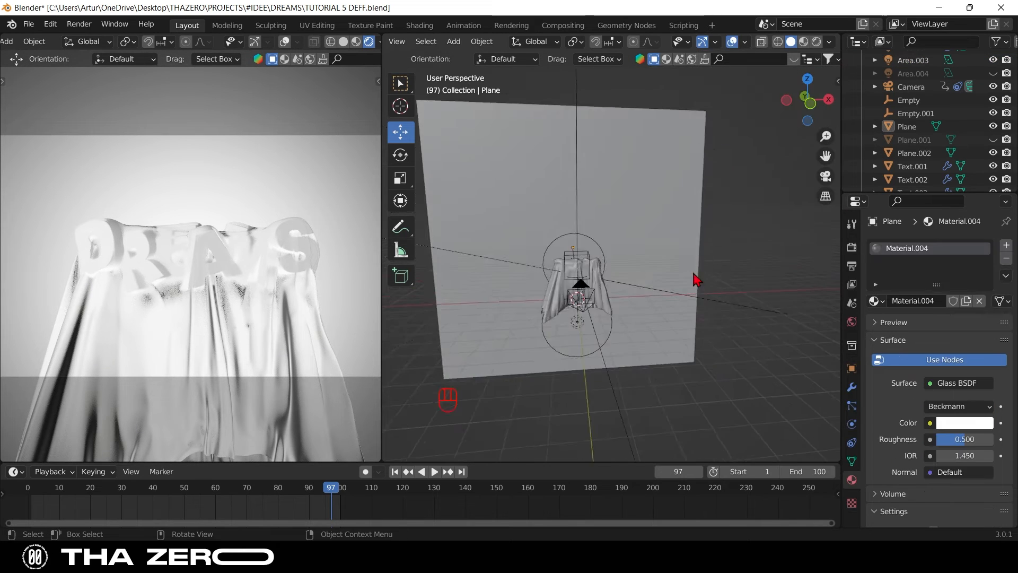
Hide the cloth so the DREAMS letters can be edited
scroll(695, 280, "up", 4)
middle_click_drag(567, 339, 614, 309)
left_click(614, 309)
key("k")
key("h")
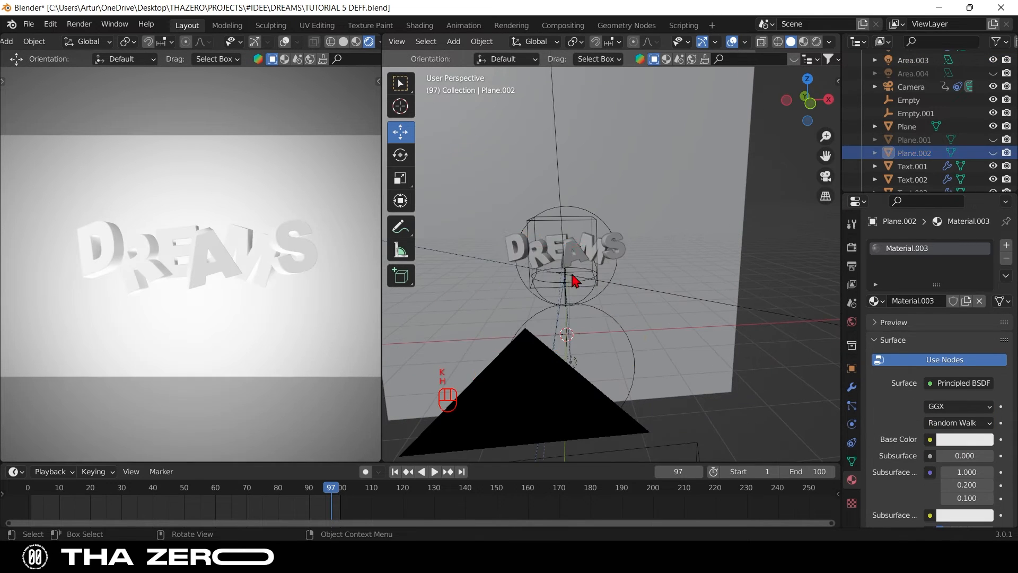
Try a fully saturated red base color on the letter D's material
left_click(521, 250)
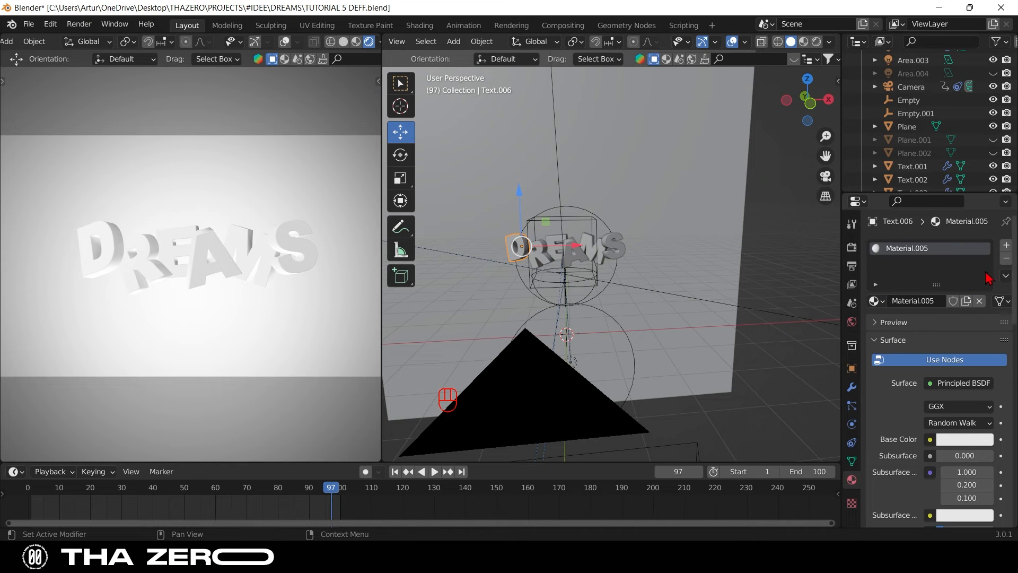
left_click(962, 439)
left_click_drag(947, 332, 924, 348)
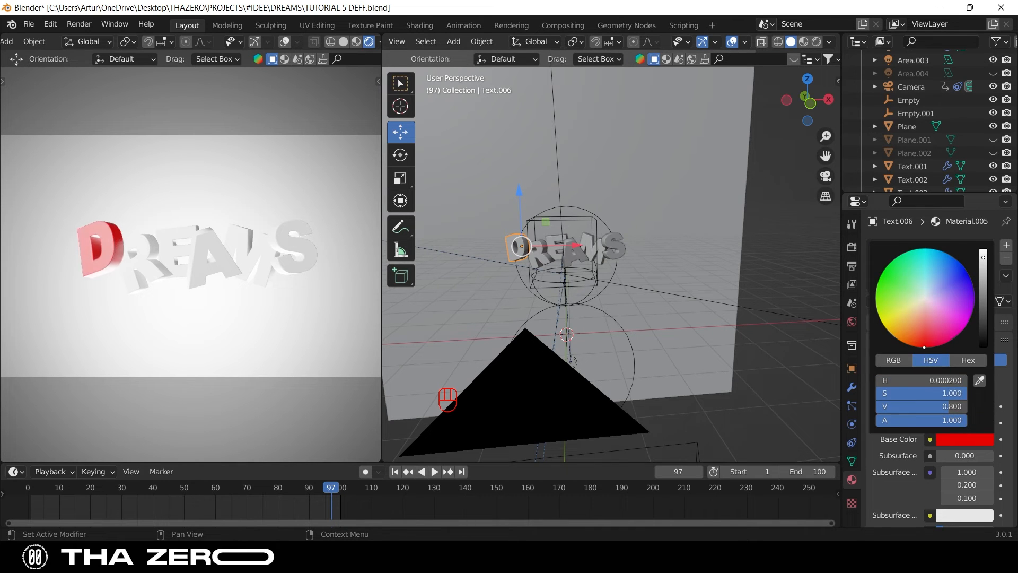
Assign the existing RED material to the letters D, R and E
left_click(874, 301)
left_click(873, 301)
left_click(752, 397)
left_click(546, 260)
left_click(873, 301)
left_click(753, 397)
left_click(557, 250)
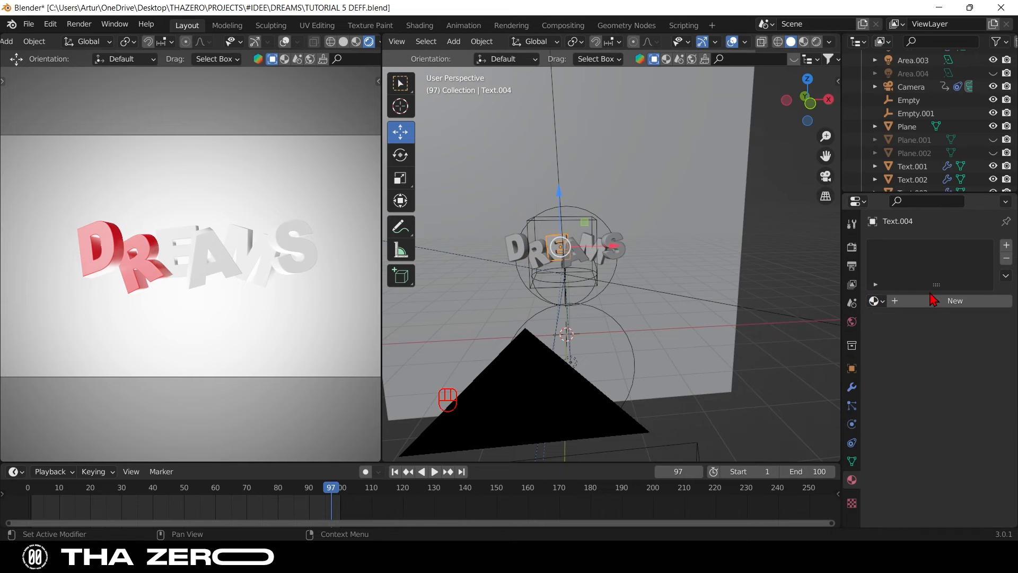
left_click(874, 301)
left_click(752, 398)
Assign the existing RED material to the letters A, M and S
left_click(583, 265)
left_click(874, 301)
left_click(752, 397)
left_click(596, 249)
left_click(874, 301)
left_click(752, 397)
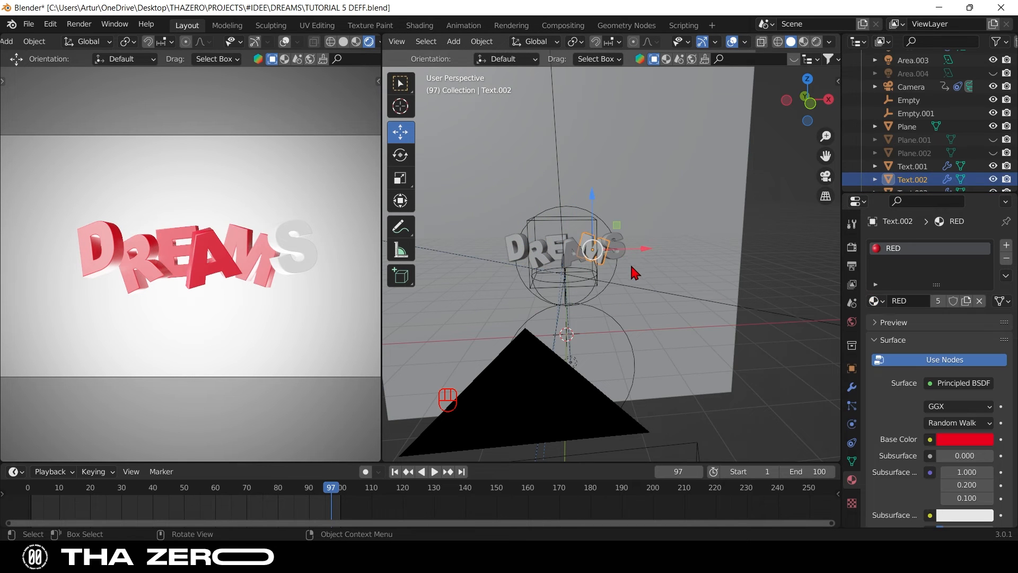
left_click(614, 247)
left_click(874, 301)
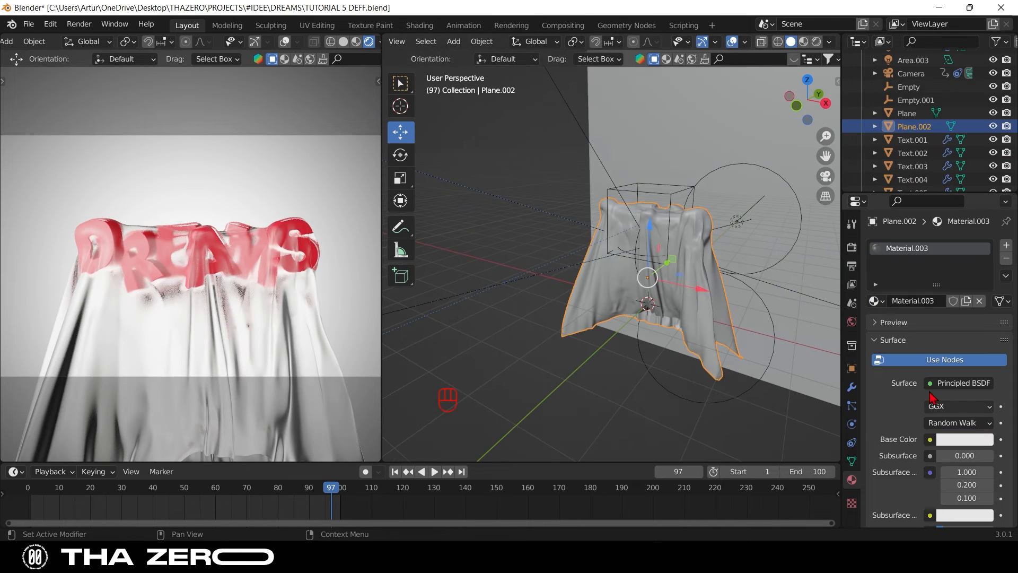
Try raising the cloth material's IOR to 4.750
scroll(923, 347, "down", 10)
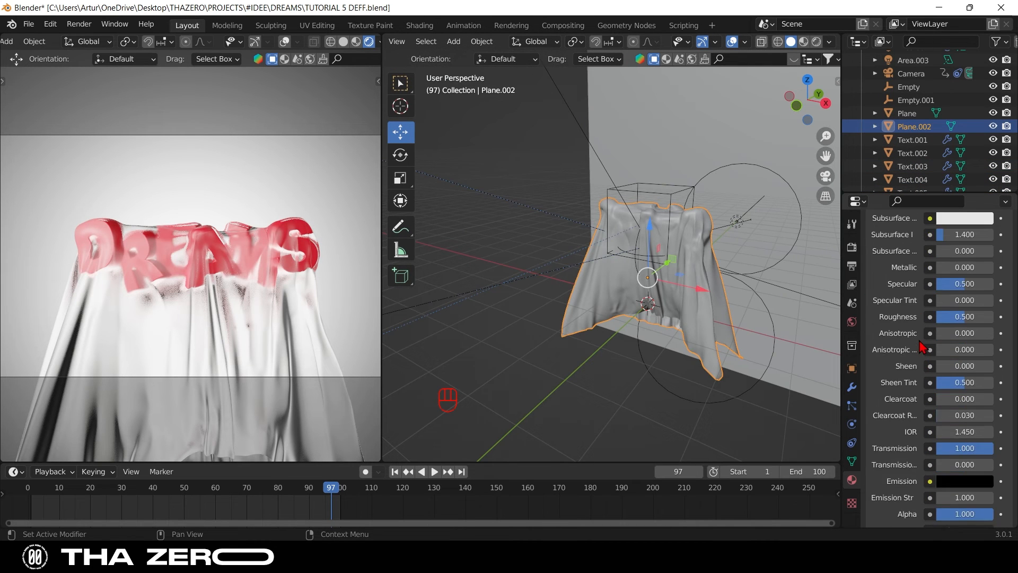
scroll(922, 347, "up", 1)
scroll(934, 366, "down", 1)
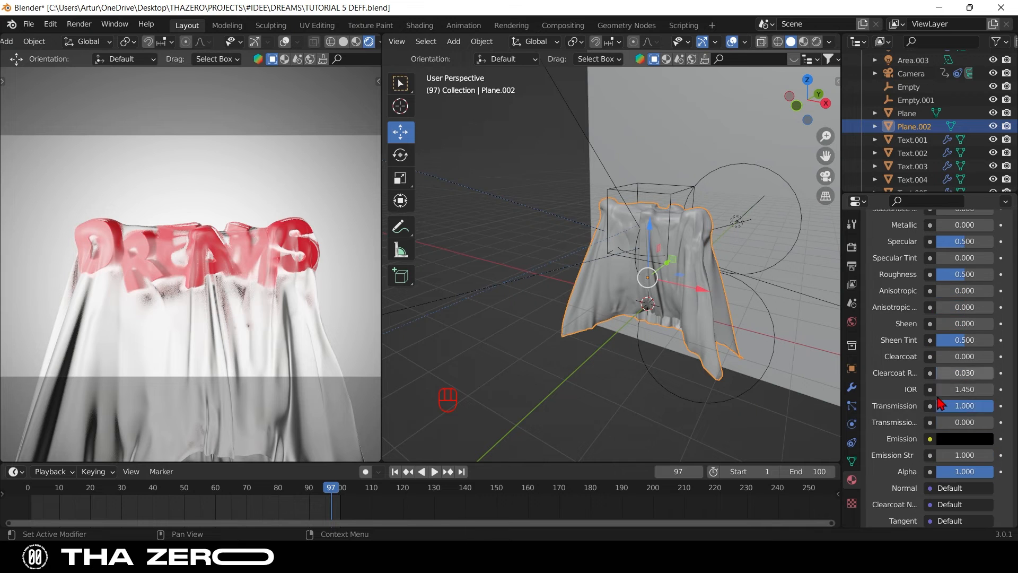
scroll(944, 400, "down", 4)
left_click_drag(964, 347, 1006, 347)
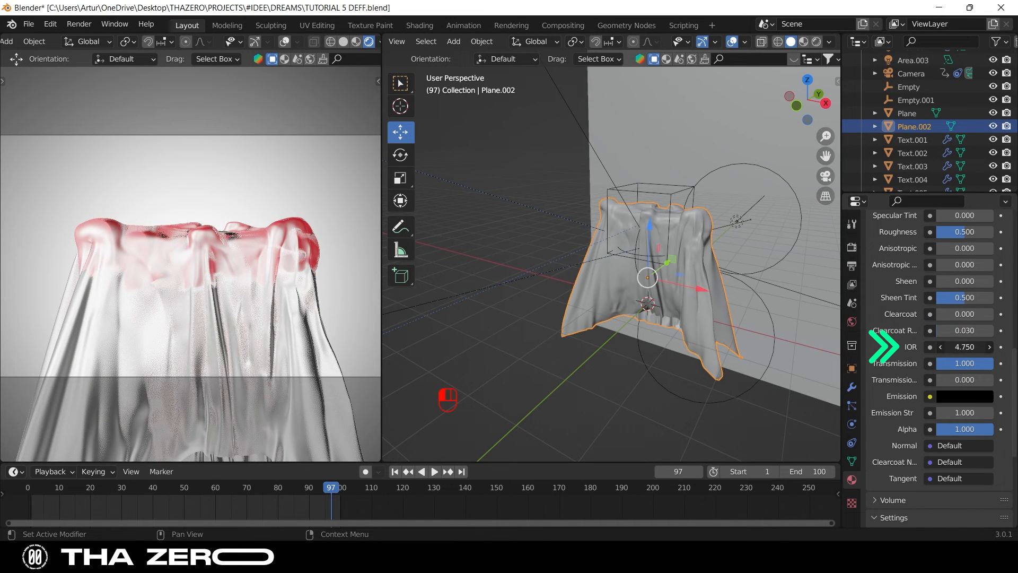
Set the cloth material's IOR to 1.100, roughness to about 0.312 and transmission roughness to about 0.431
left_click_drag(965, 347, 855, 347)
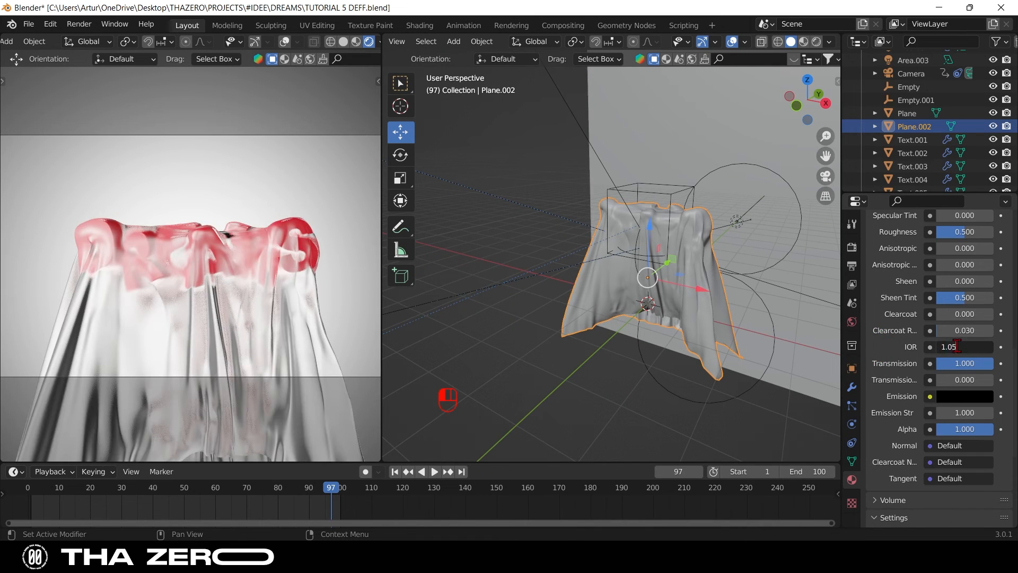
key("Return")
mouse_move(958, 242)
left_mouse_down()
mouse_move(992, 241)
mouse_move(952, 231)
left_mouse_up()
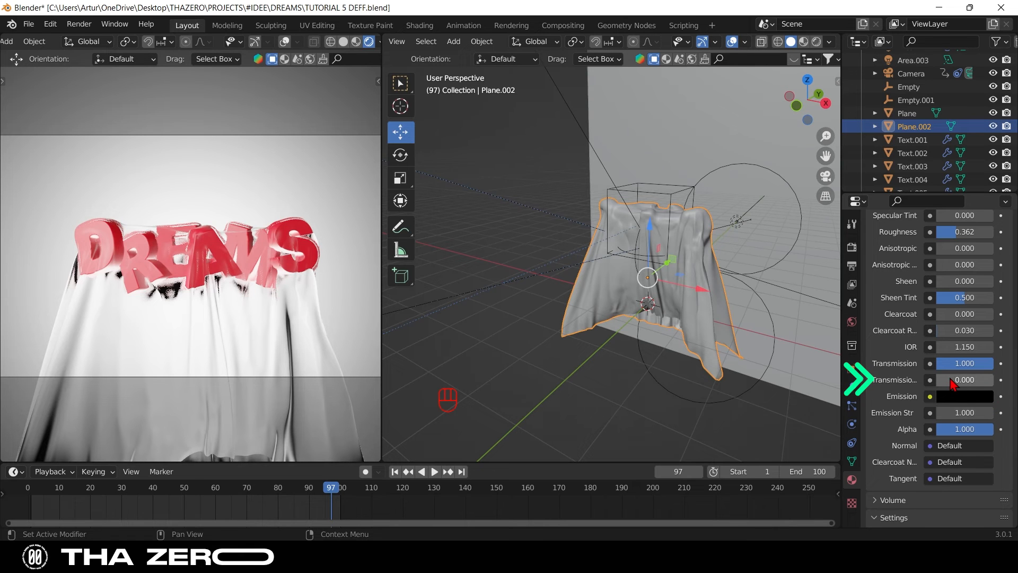
left_click_drag(942, 380, 962, 380)
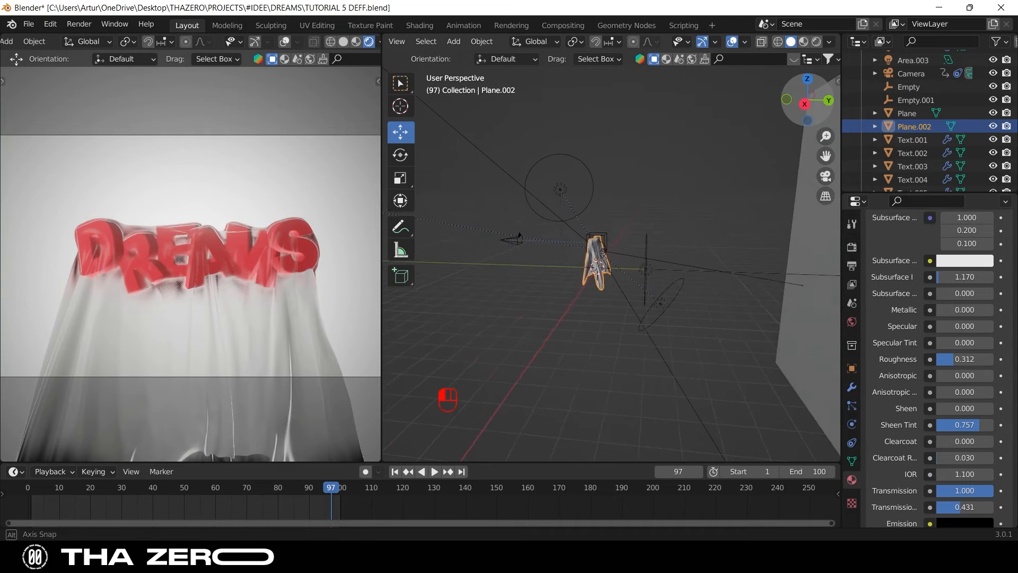
Set the backdrop plane's glass color to a very dark green with hue 0.386 and full saturation
middle_click_drag(610, 318, 509, 318)
left_click(737, 159)
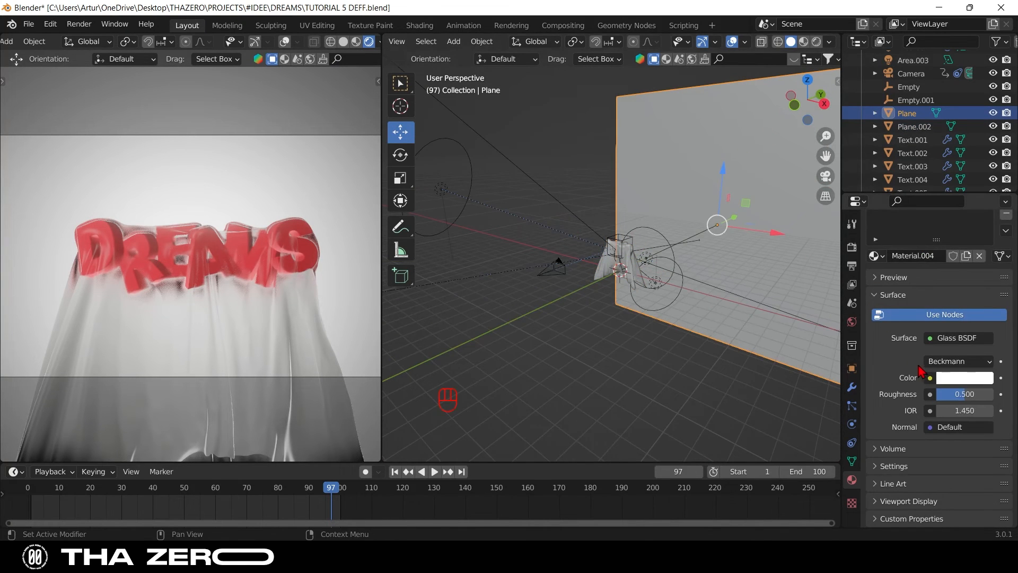
left_click(949, 379)
mouse_move(925, 236)
left_mouse_down()
mouse_move(891, 199)
mouse_move(883, 217)
mouse_move(904, 190)
left_mouse_up()
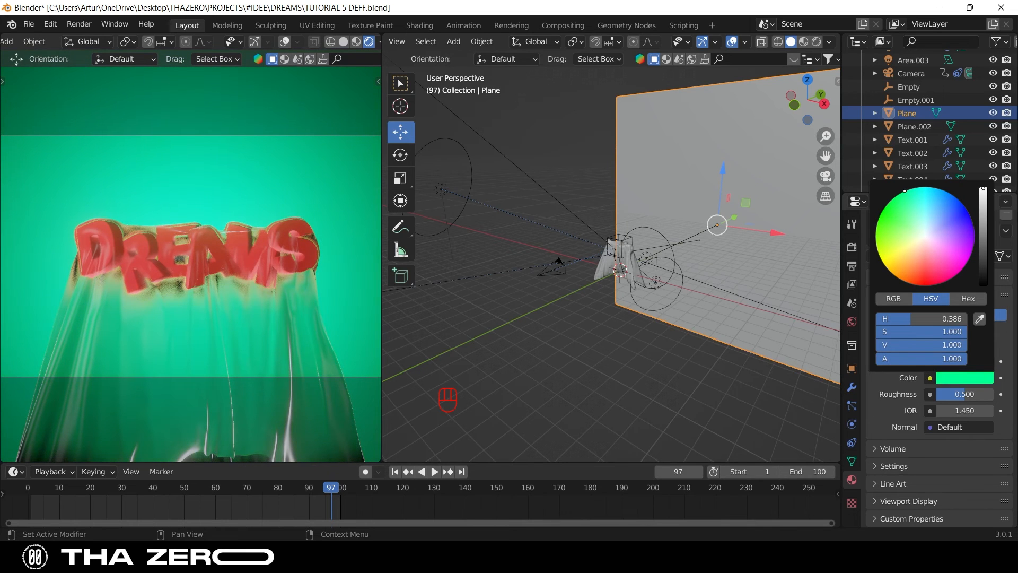
left_click_drag(982, 253, 984, 279)
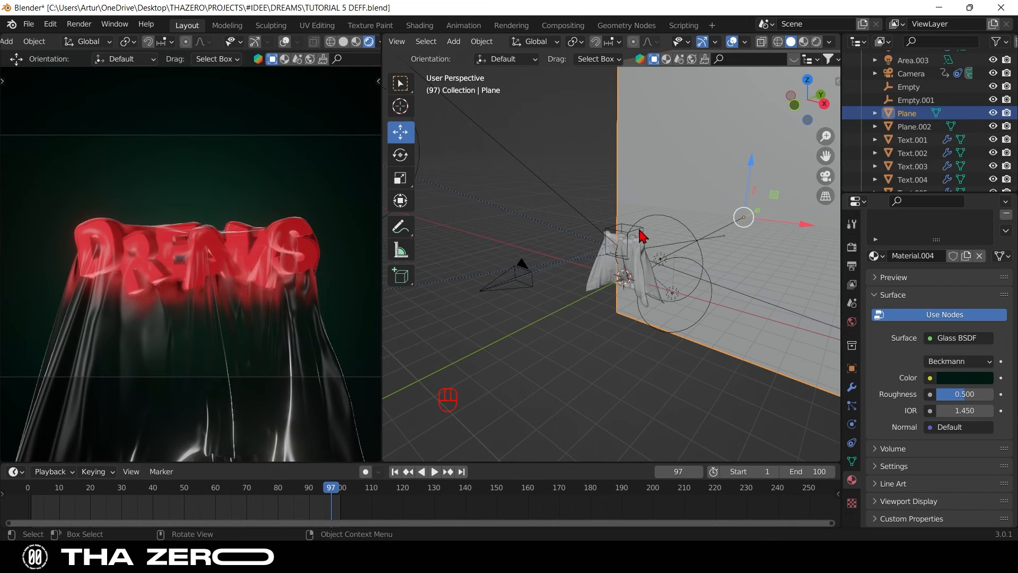
Set the color of the low area light behind the letters (Area.001) to a fully saturated turquoise with hue 0.419024
left_click(678, 222)
left_click(945, 275)
left_click(926, 133)
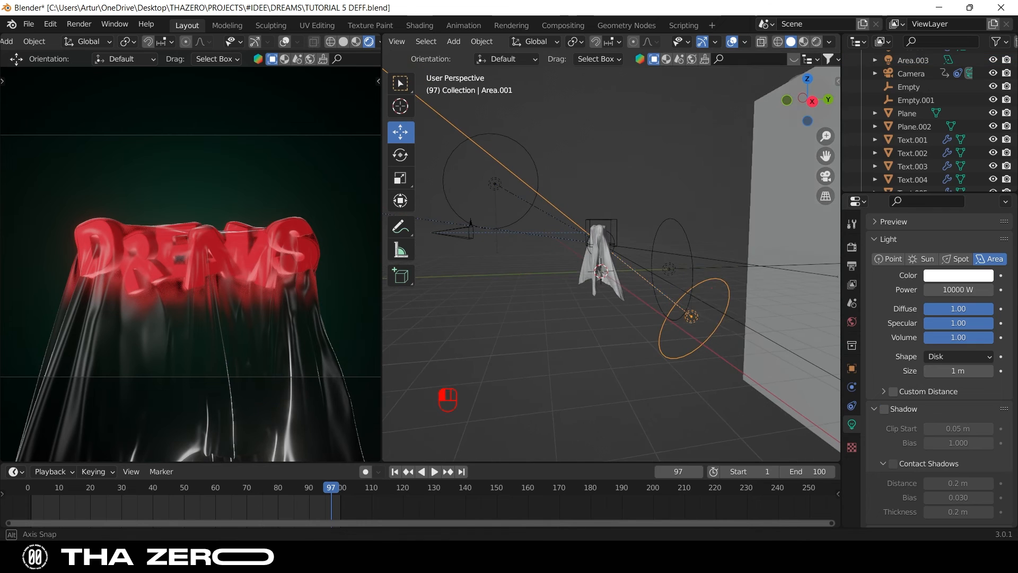
left_click(950, 277)
left_click(936, 99)
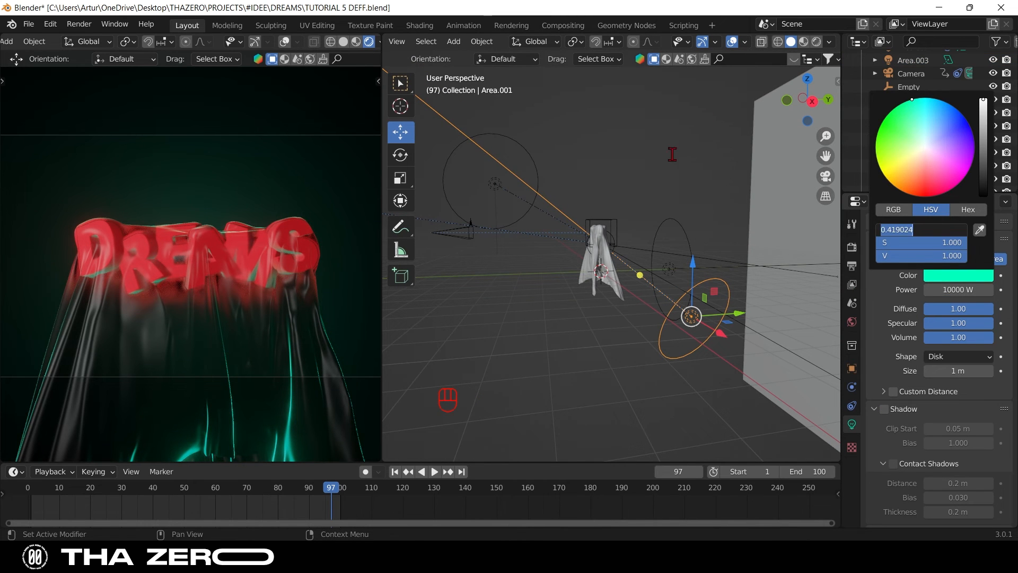
left_click_drag(812, 103, 812, 127)
Give the high area light in front of the letters (Area) the same saturated turquoise, hue 0.419024
left_click(484, 149)
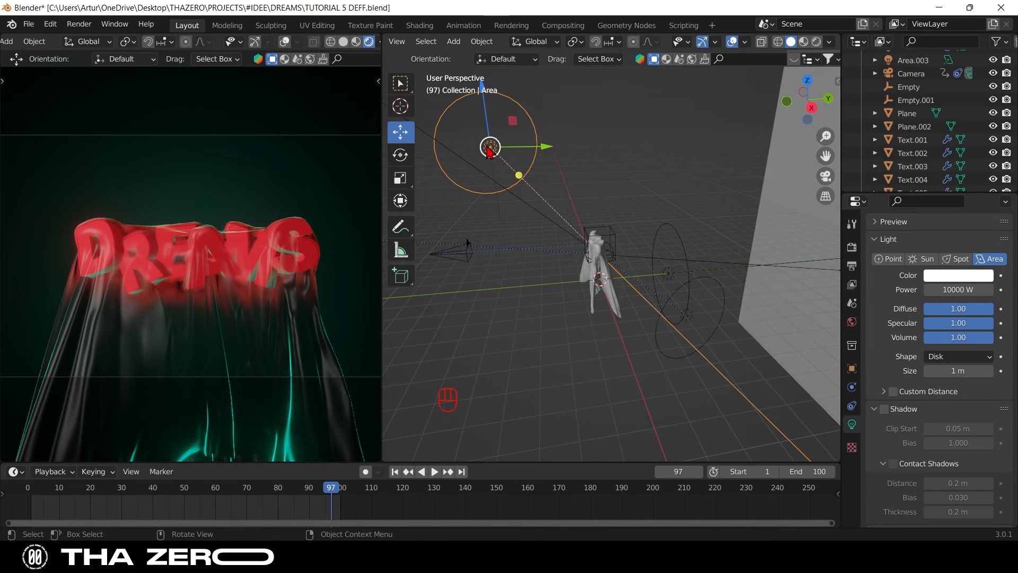
left_click(950, 272)
left_click(897, 106)
left_click(948, 230)
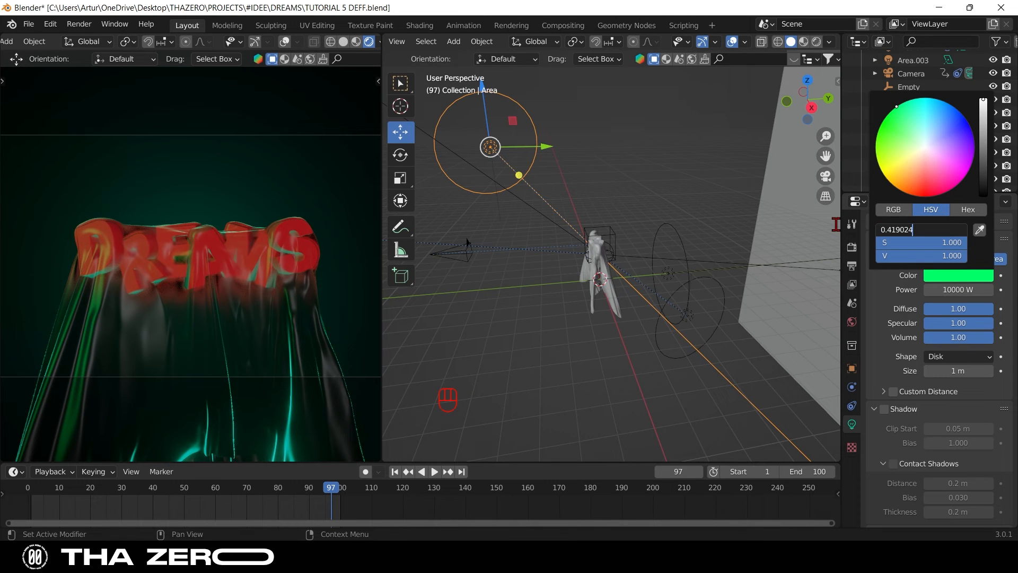
Try a different saturated color on the area light behind the camera (Area.002)
scroll(605, 247, "down", 6)
left_click(440, 244)
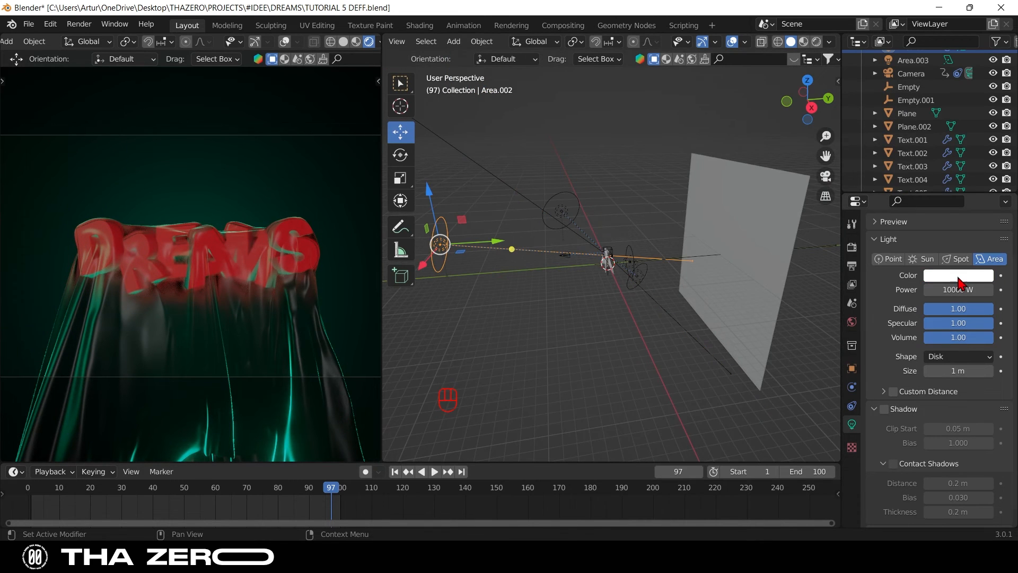
left_click(958, 277)
left_click(923, 196)
mouse_move(923, 196)
left_mouse_down()
mouse_move(963, 181)
mouse_move(972, 164)
mouse_move(897, 106)
mouse_move(971, 165)
left_mouse_up()
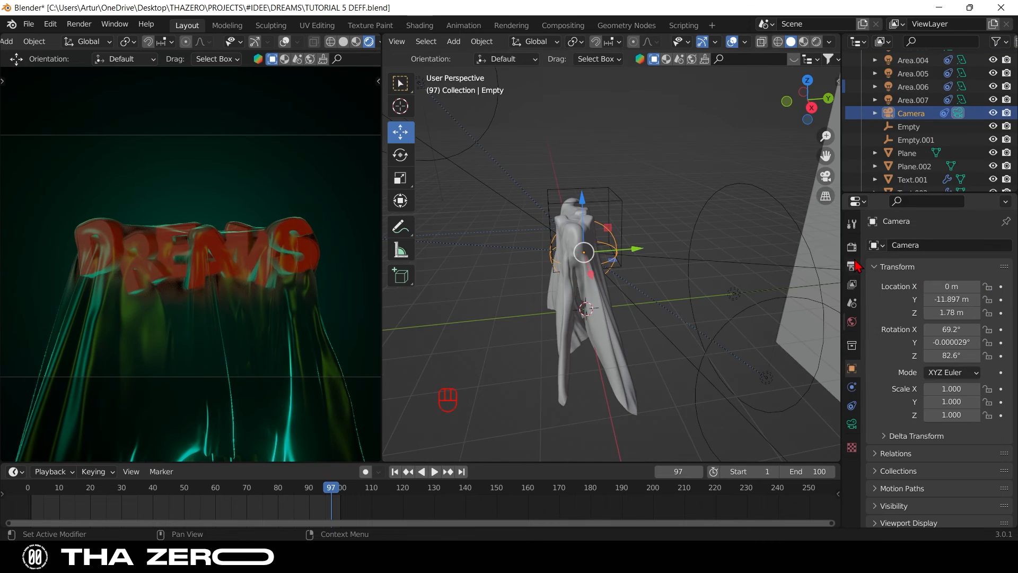
Change the letters' RED material to a Glass BSDF with roughness 0.330 and a saturated orange-red color
left_click(852, 248)
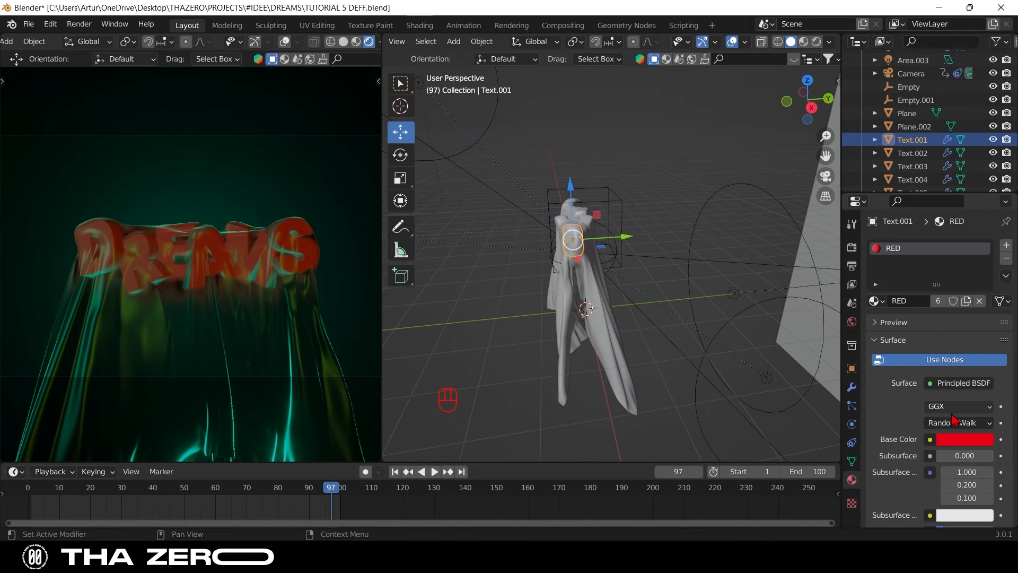
scroll(941, 393, "down", 3)
left_click(949, 257)
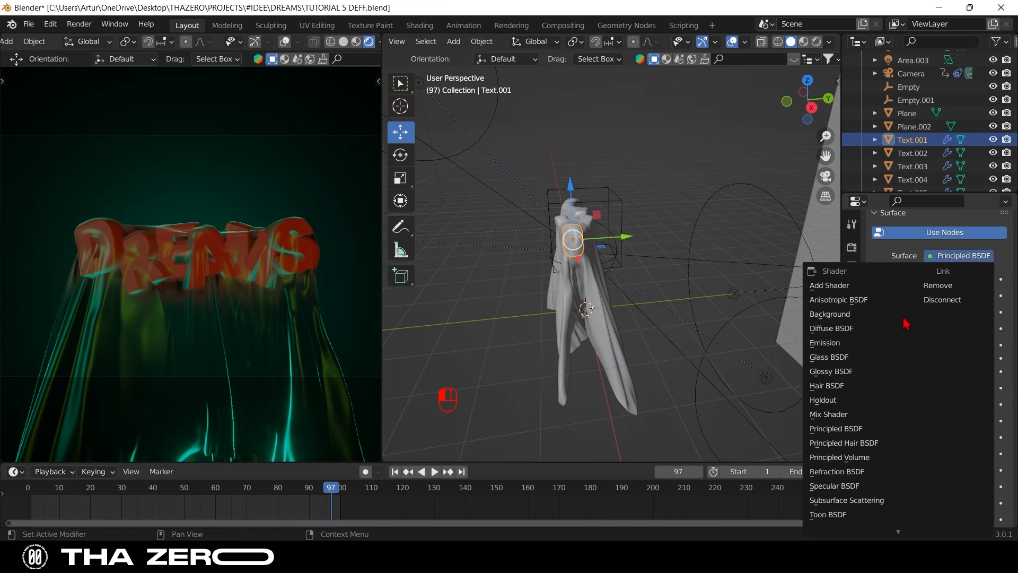
left_click(887, 356)
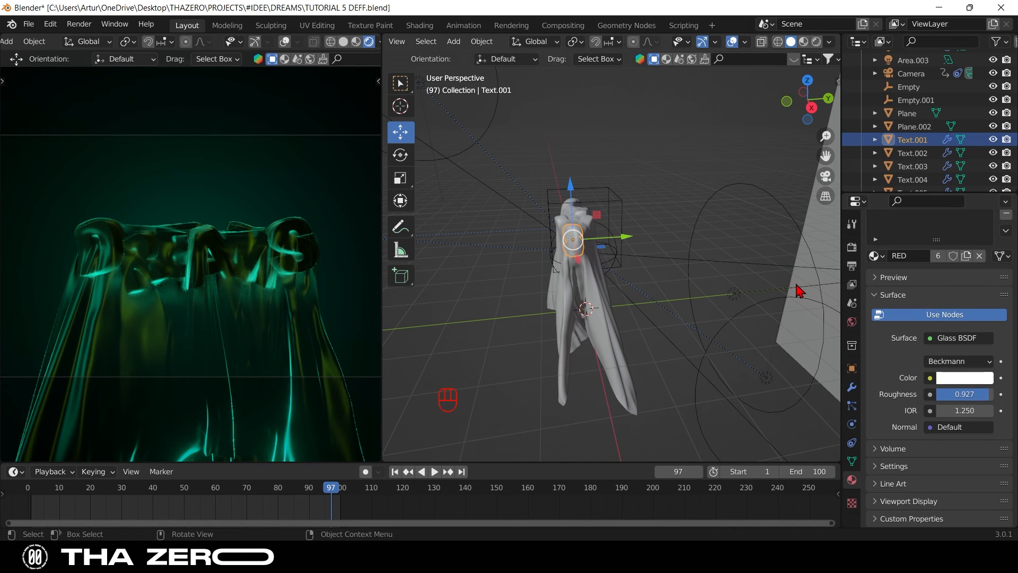
left_click_drag(980, 399, 952, 398)
left_click(960, 382)
left_click_drag(925, 276, 919, 289)
Set the area light behind the camera to saturated red and open the backdrop plane's glass color
scroll(541, 268, "down", 6)
scroll(546, 268, "down", 4)
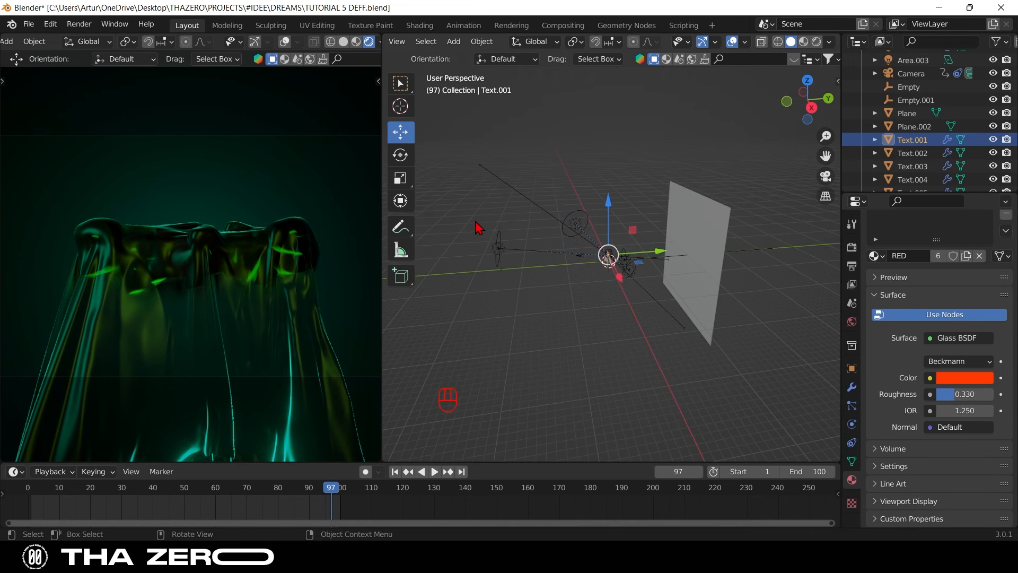
left_click(497, 248)
left_click(959, 276)
left_click(917, 195)
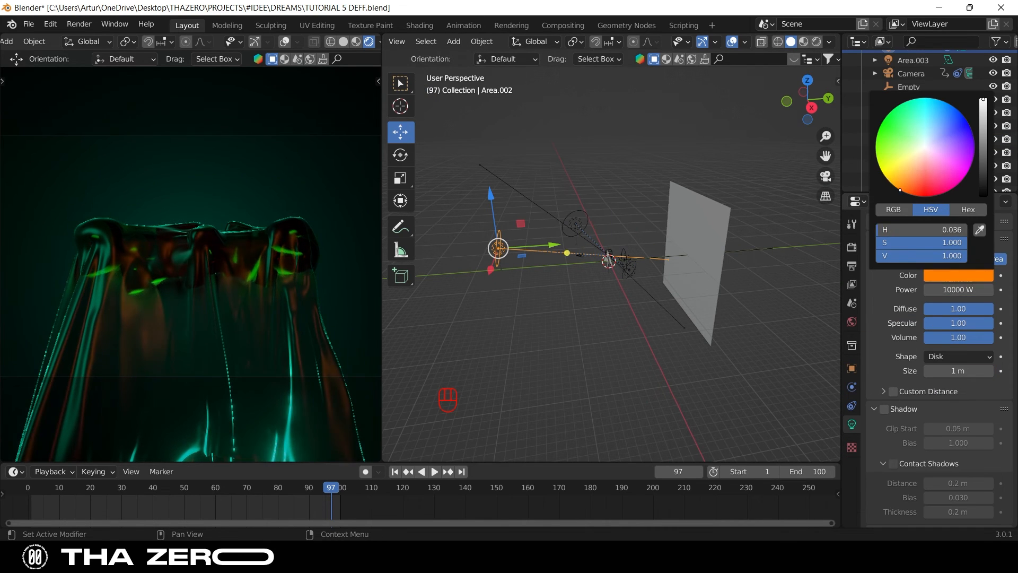
left_click(698, 260)
left_click(967, 378)
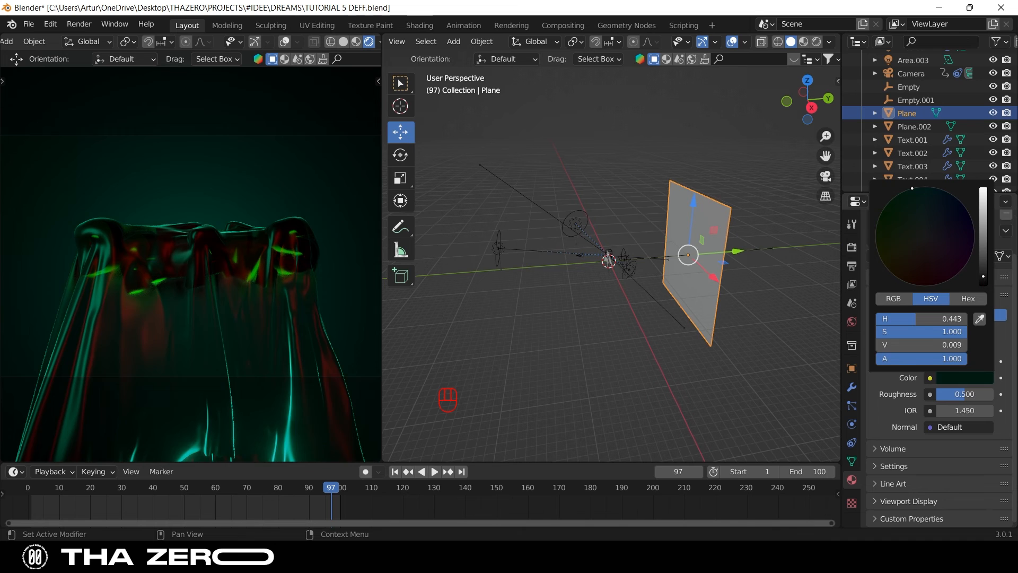
Move the turquoise light Area.001 out behind the S end of the letters and place a duplicate behind the D end
scroll(783, 126, "up", 4)
left_click_drag(808, 99, 864, 111)
left_click(659, 254)
key("g")
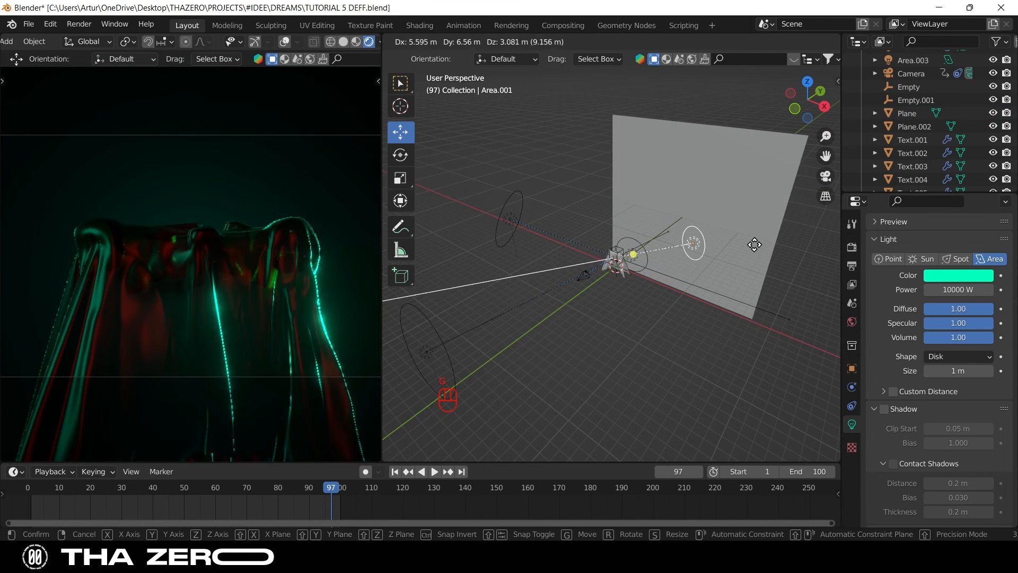
left_click(750, 234)
scroll(677, 289, "up", 2)
key("ctrl+z")
key("ctrl+z")
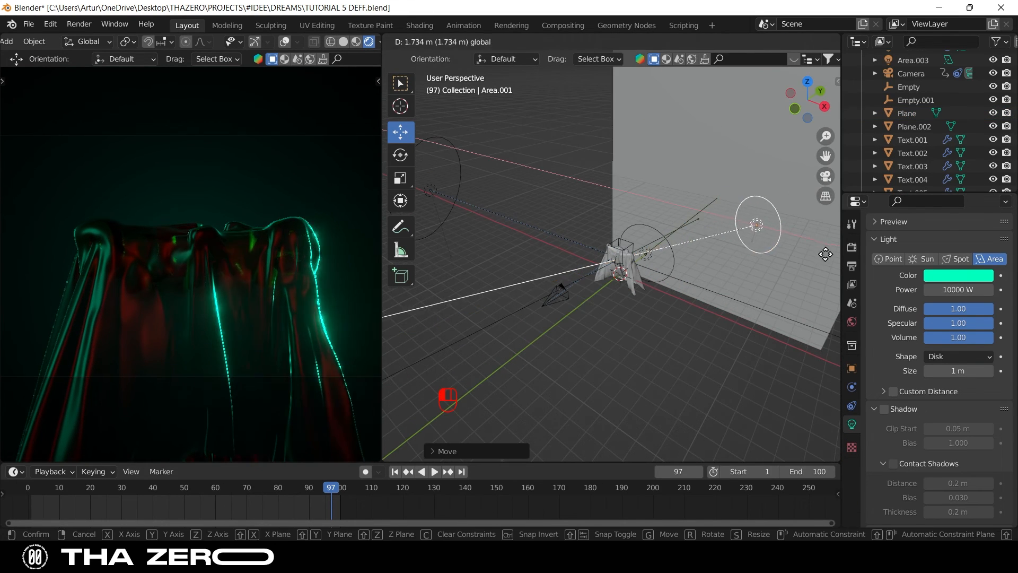
key("shift+d")
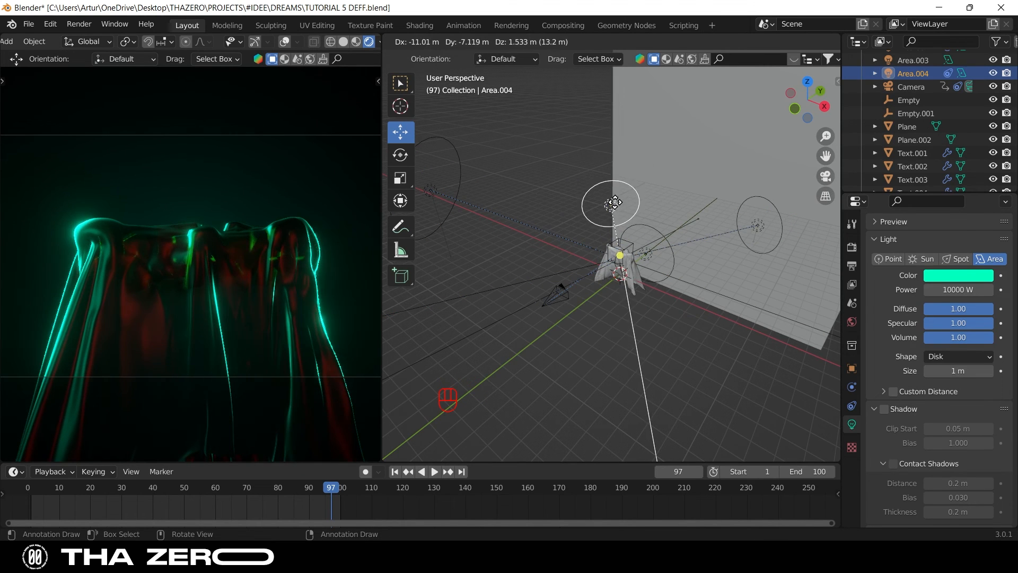
left_click(615, 205)
Move the turquoise Area light down in front of the cloth and set its color to saturated red, hue 0.997
left_click(430, 190)
key("g")
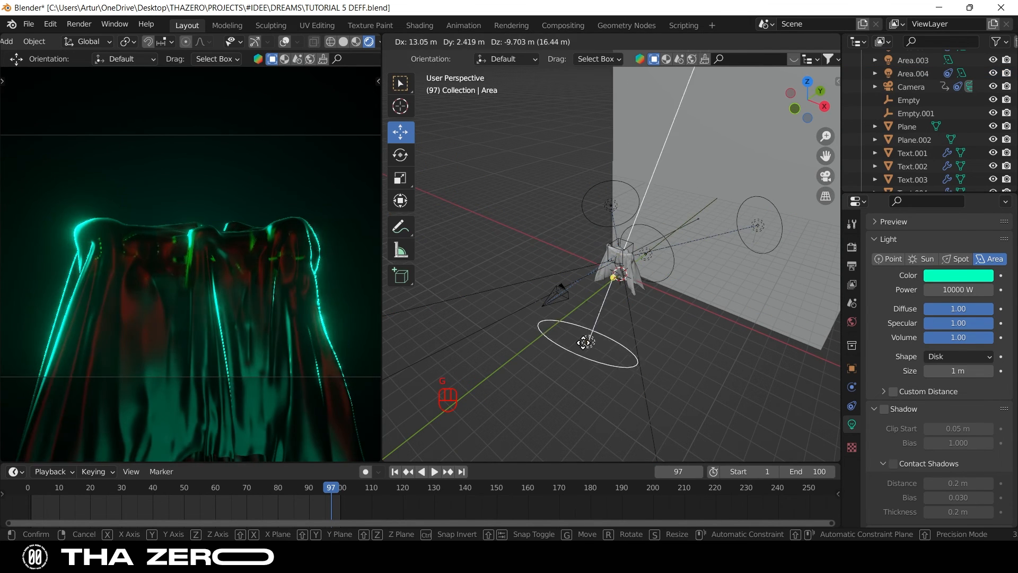
left_click(588, 344)
left_click_drag(799, 111, 701, 80)
key("g")
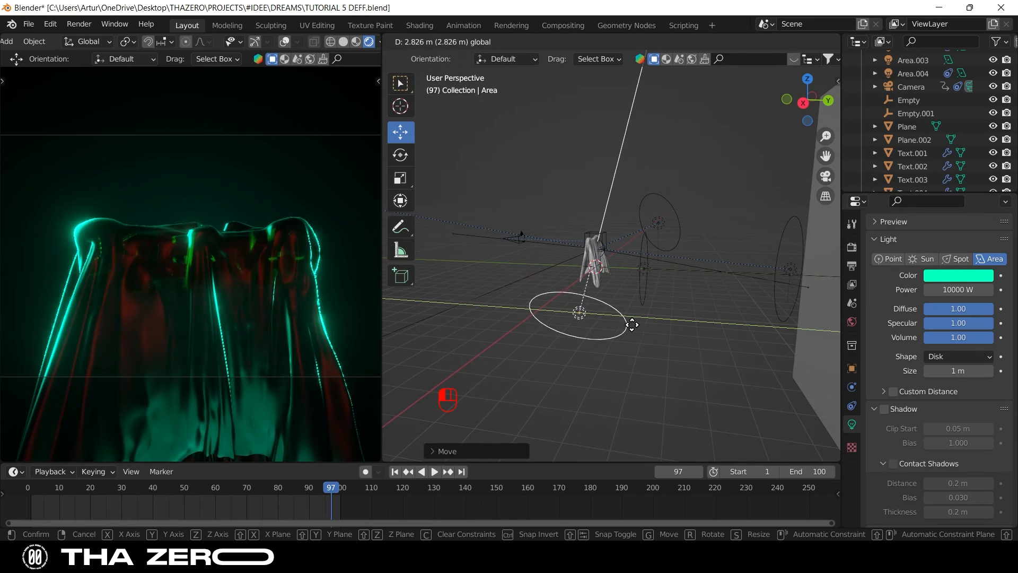
left_click(634, 337)
left_click(943, 277)
mouse_move(921, 194)
left_mouse_down()
mouse_move(901, 190)
mouse_move(932, 197)
left_mouse_up()
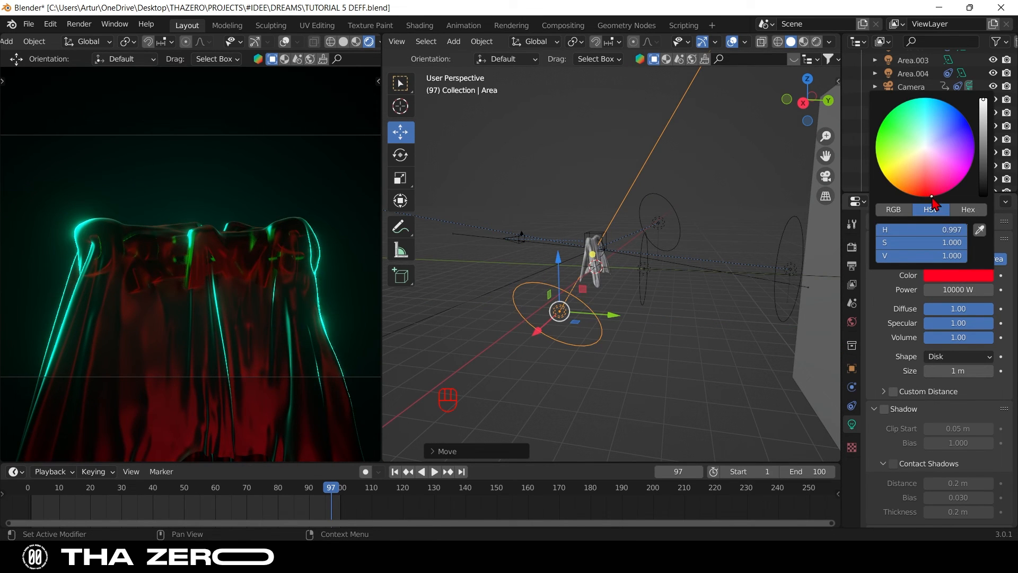
Set the cloth material's roughness to 0.229, sheen tint to 0.821 and transmission roughness to about 0.532
left_click(612, 276)
scroll(964, 420, "down", 8)
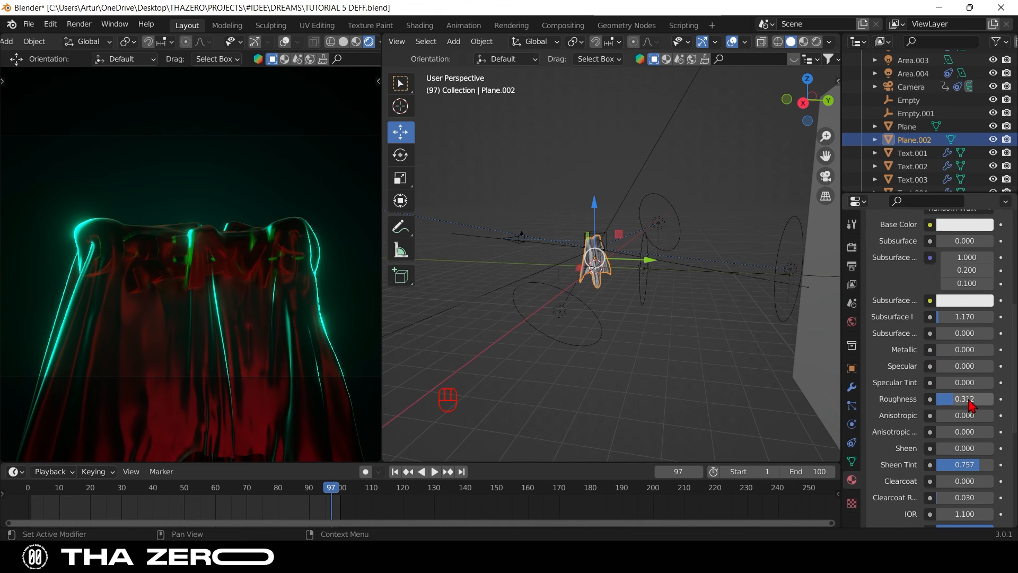
left_click_drag(961, 404, 955, 404)
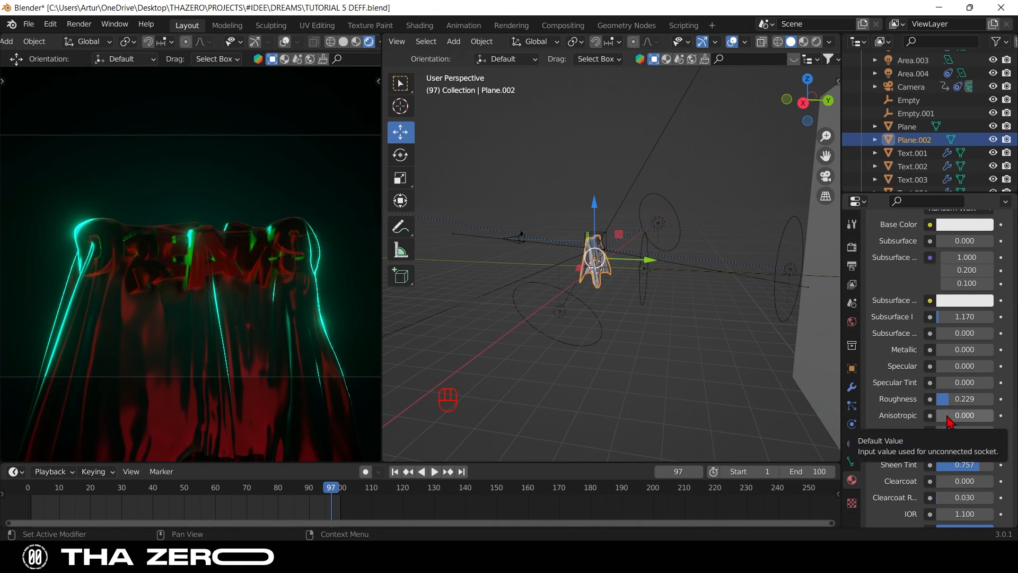
scroll(961, 413, "down", 3)
left_click_drag(955, 483, 973, 483)
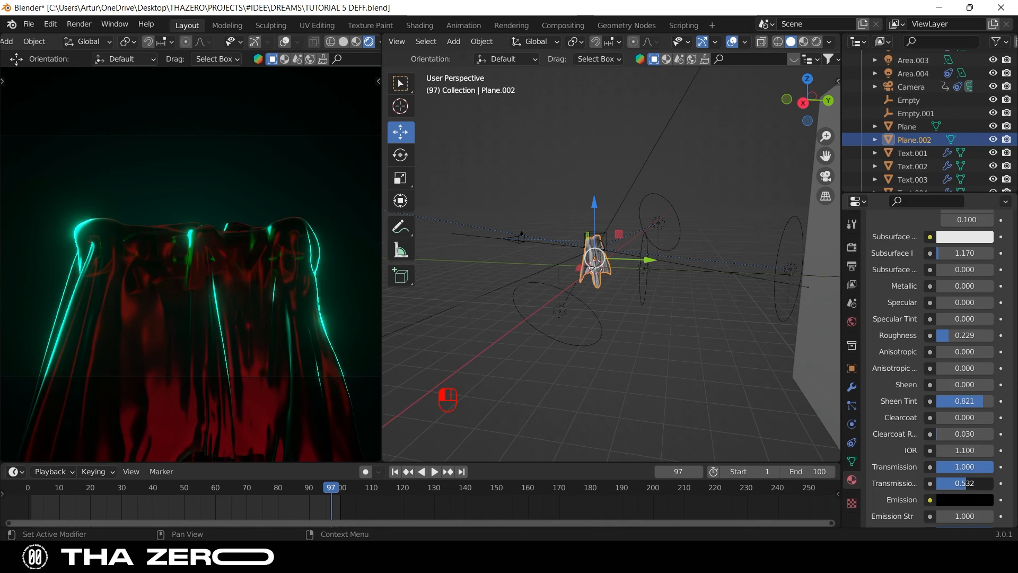
Reposition the duplicated turquoise light behind the D end of the letters (Area.004)
left_click(646, 269)
mouse_move(700, 272)
left_mouse_down()
mouse_move(716, 277)
mouse_move(701, 273)
left_mouse_up()
left_click(788, 268)
middle_click_drag(663, 159, 772, 187)
left_click_drag(772, 183, 796, 185)
left_click_drag(740, 159, 742, 153)
left_click_drag(757, 142, 749, 131)
left_click_drag(789, 176, 735, 167)
left_click_drag(699, 119, 698, 89)
left_click_drag(752, 143, 796, 154)
left_click_drag(764, 95, 762, 118)
left_click(588, 198)
key("g")
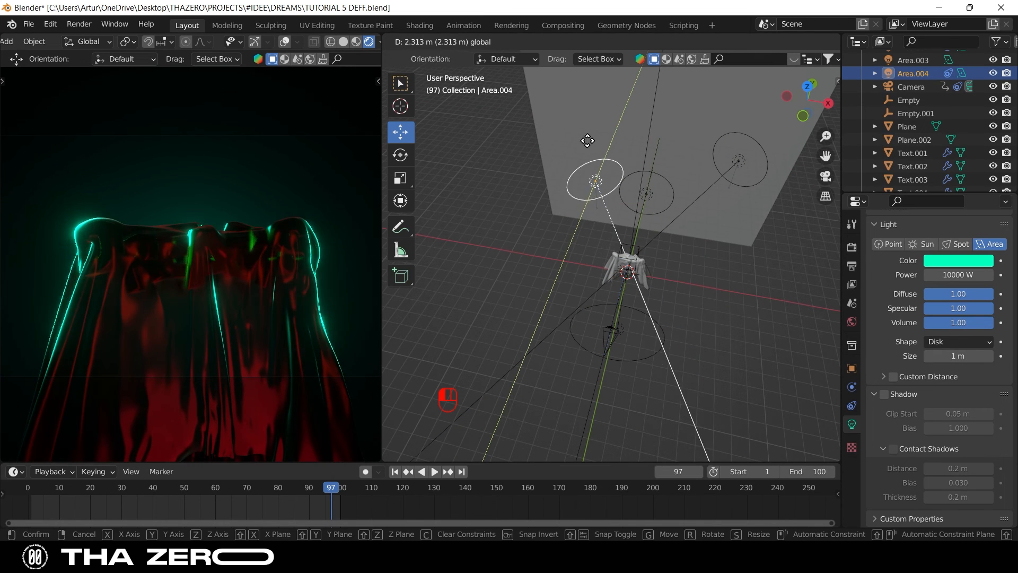
left_click_drag(662, 190, 660, 190)
Set the cloth material's base color to a fully saturated red with hue about 0.002, and its roughness to 0.239
left_click(639, 284)
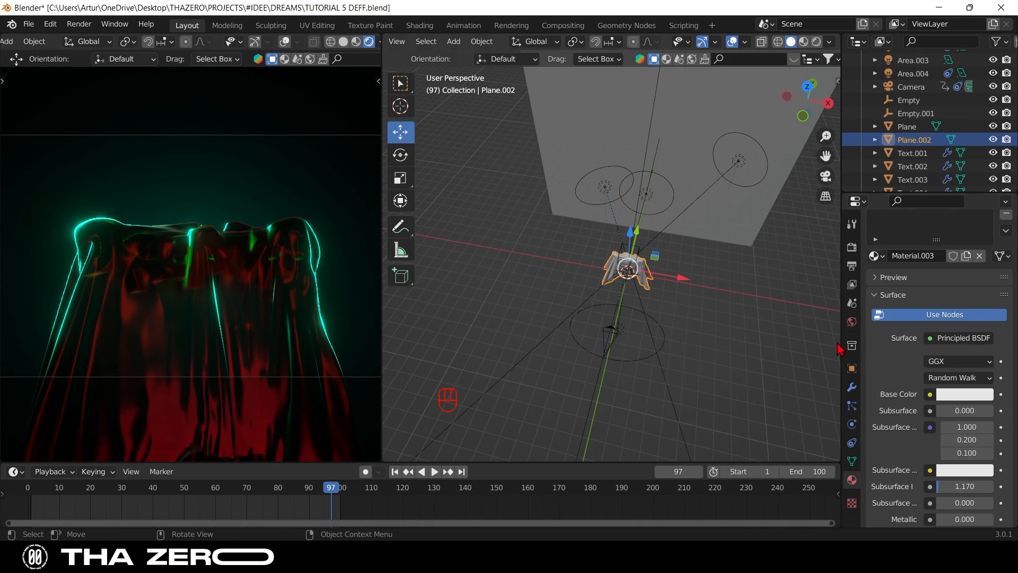
scroll(964, 335, "down", 4)
left_click(970, 310)
left_click(923, 217)
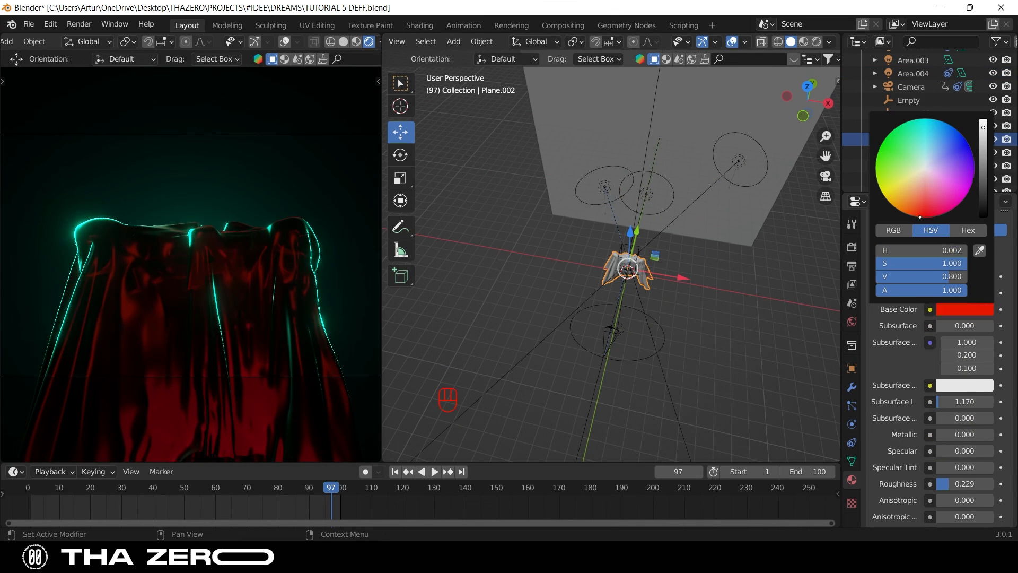
scroll(967, 403, "down", 5)
left_click_drag(965, 377, 965, 378)
Delete the red area light placed low between the camera and the cloth
scroll(614, 408, "down", 4)
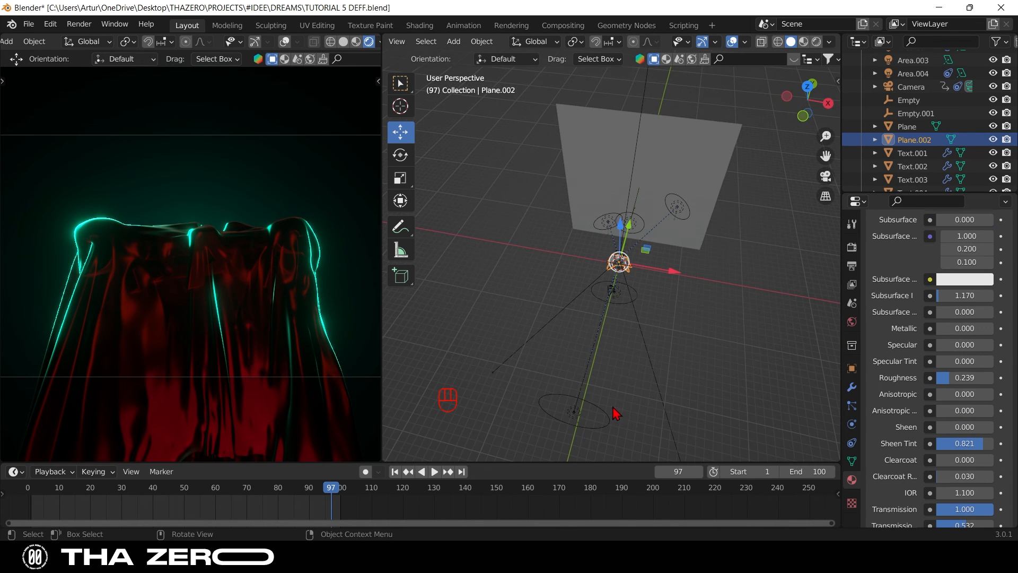
left_click(573, 414)
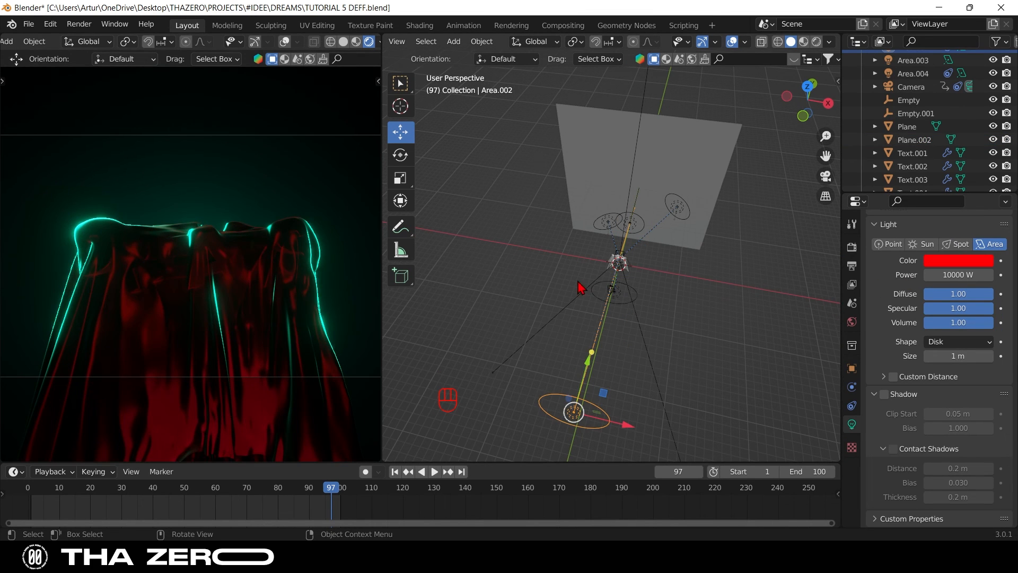
left_click(619, 294)
key("x")
left_click(621, 300)
scroll(319, 271, "up", 3)
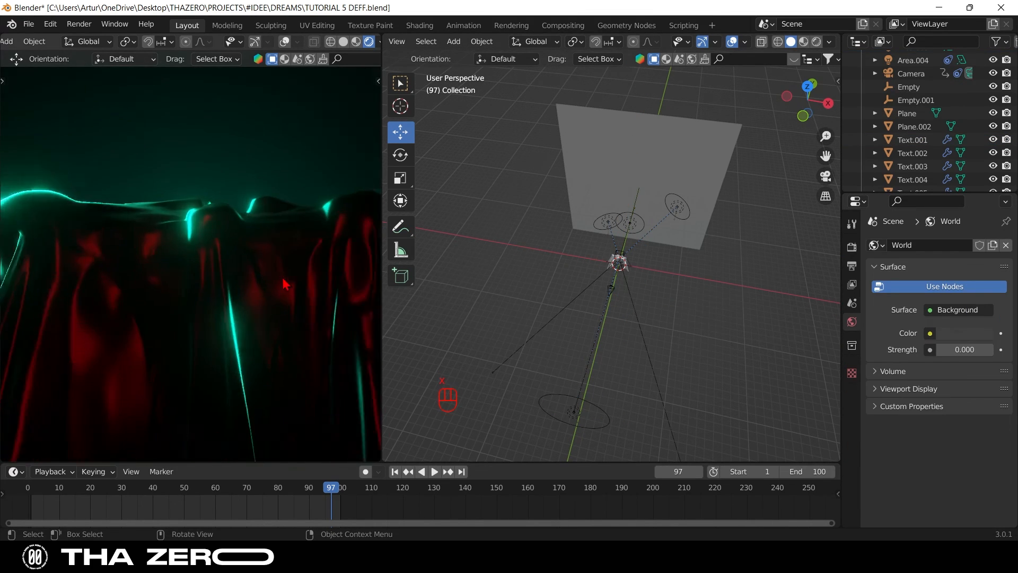
scroll(318, 270, "down", 2)
Move the red light behind the camera about 27.8 m along Y to behind the letters, and place a duplicate in front of the cloth
left_click_drag(786, 113, 705, 53)
left_click(610, 260)
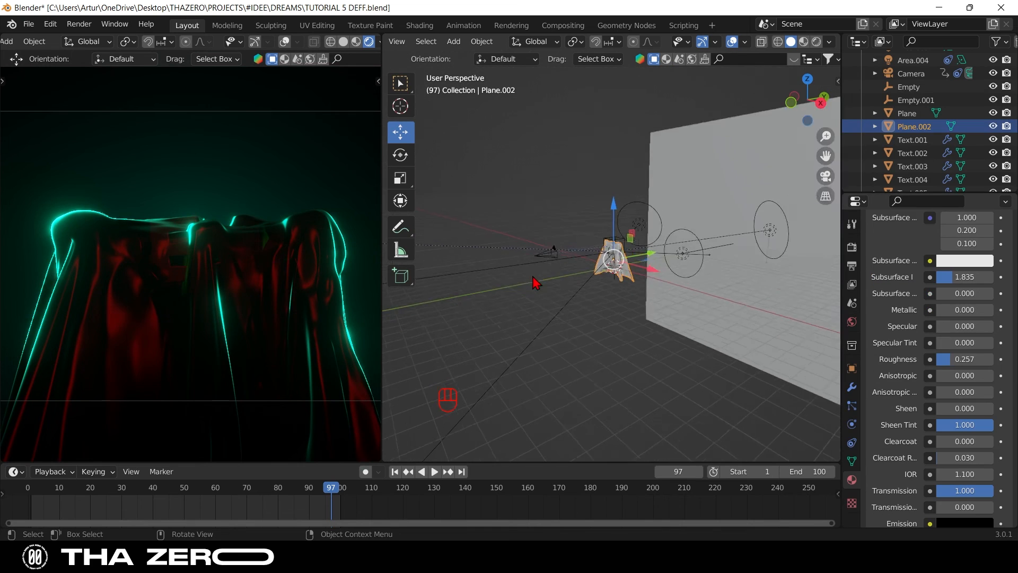
scroll(533, 279, "down", 3)
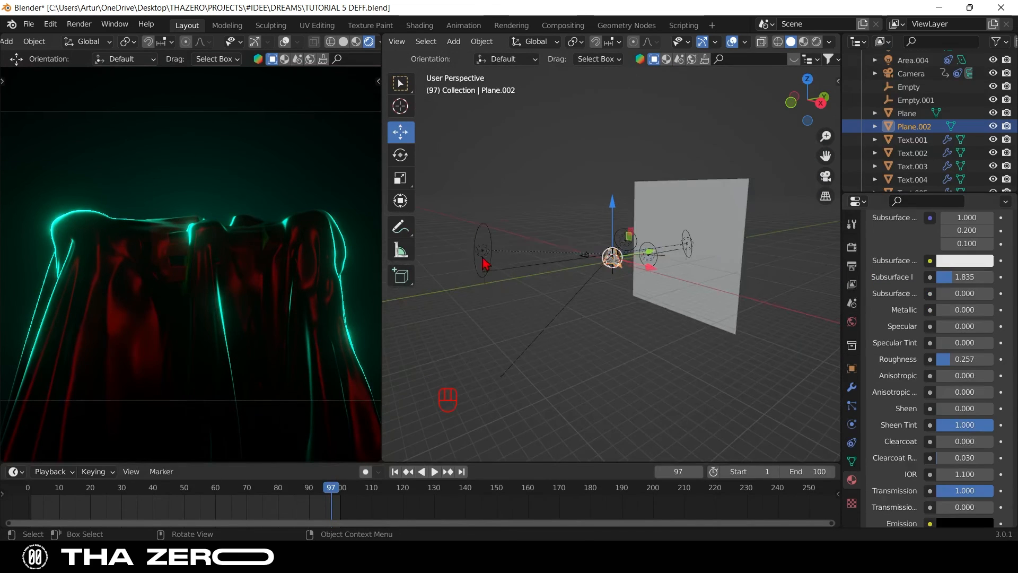
left_click(483, 256)
left_click_drag(530, 245, 671, 233)
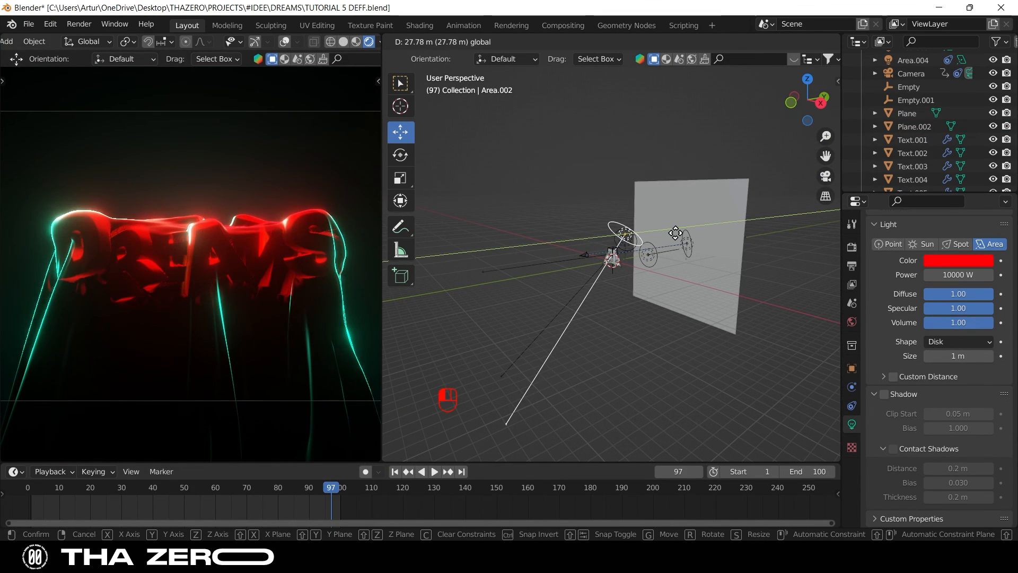
left_click(675, 232)
key("shift+d")
left_click(547, 313)
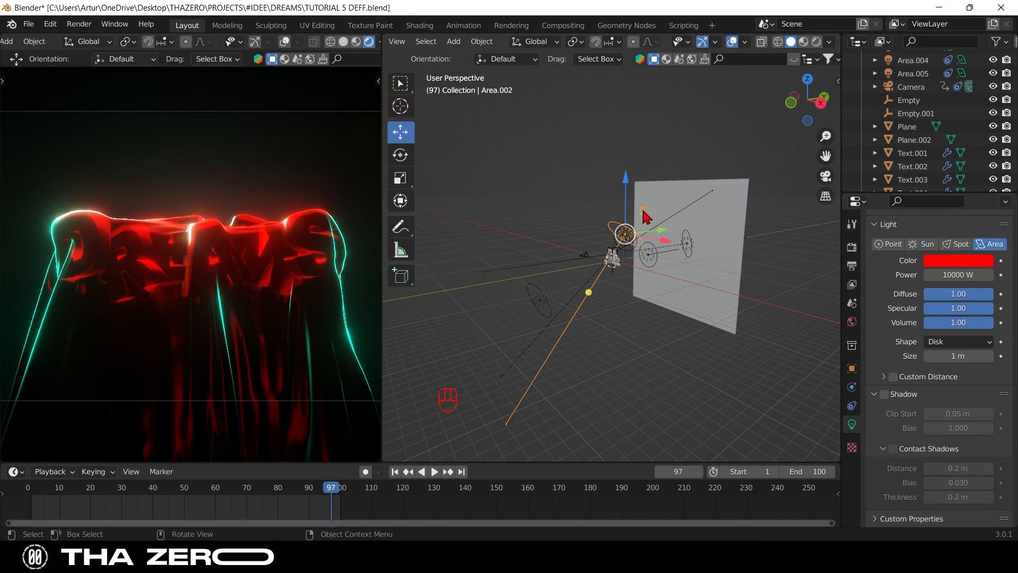
Duplicate a turquoise area light twice, placing one copy at the S side and the other at the D side of the cloth
scroll(643, 292, "up", 5)
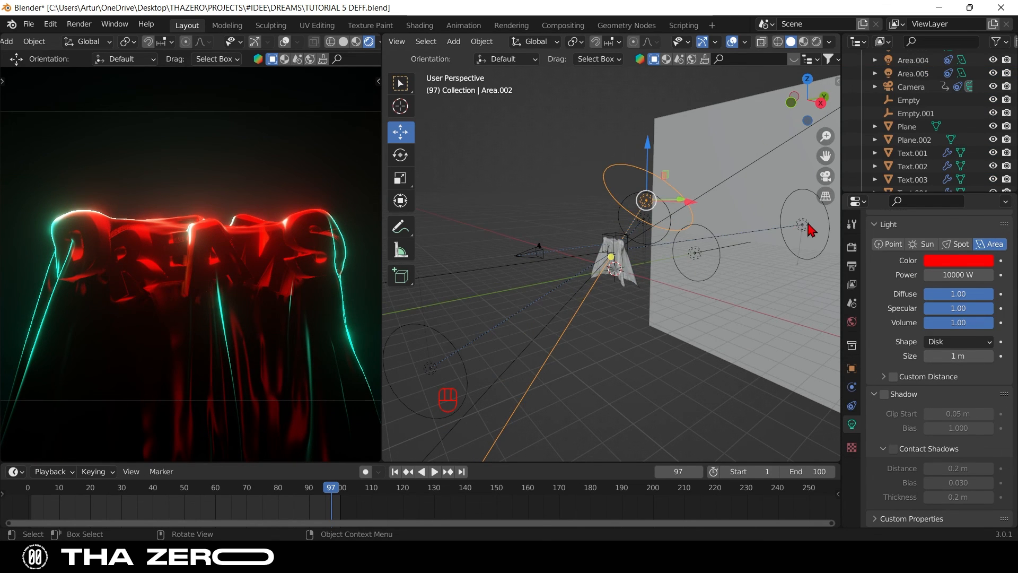
left_click_drag(798, 99, 790, 117)
key("shift+d")
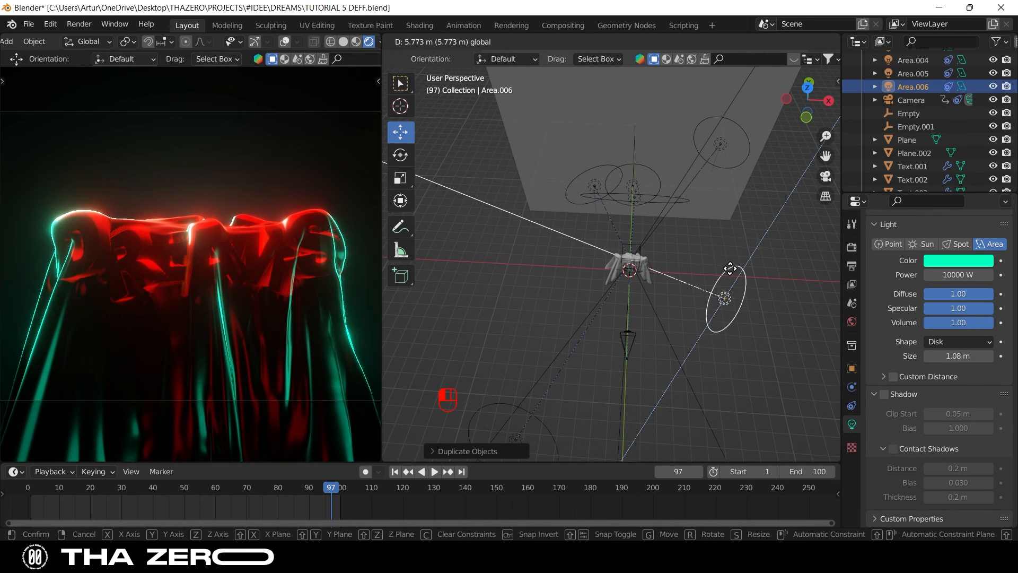
left_click(730, 269)
key("shift+d")
left_click(524, 283)
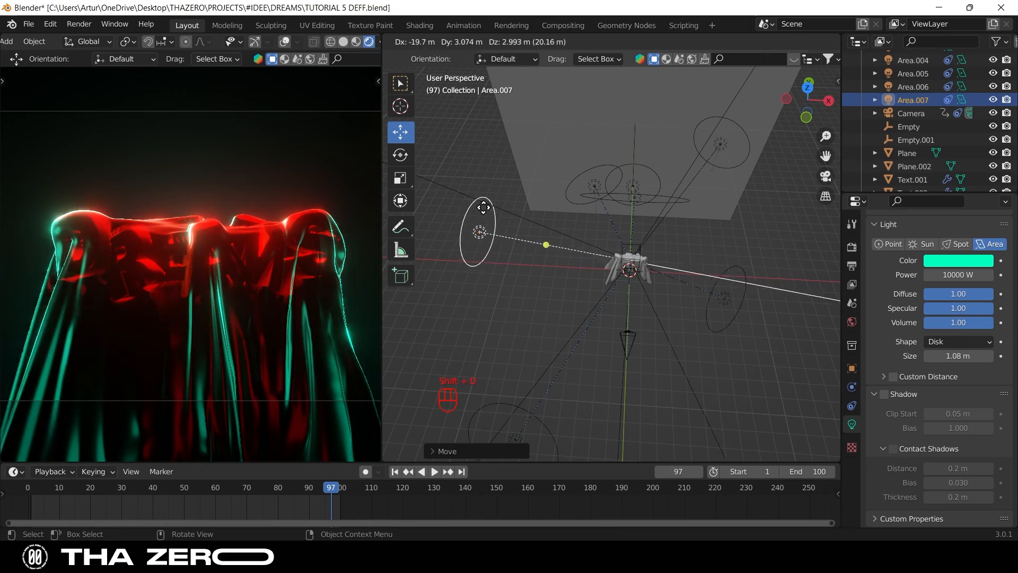